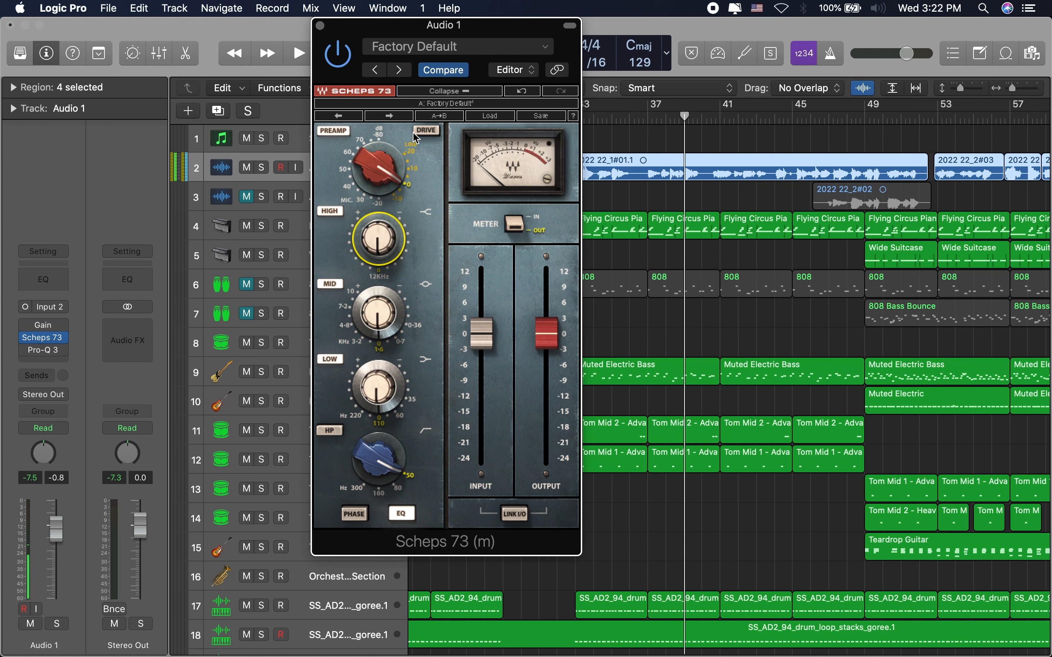
Reset the High, Mid and Low band gains to zero in setup B of the Scheps 73 and return to setup A.
left_click(425, 105)
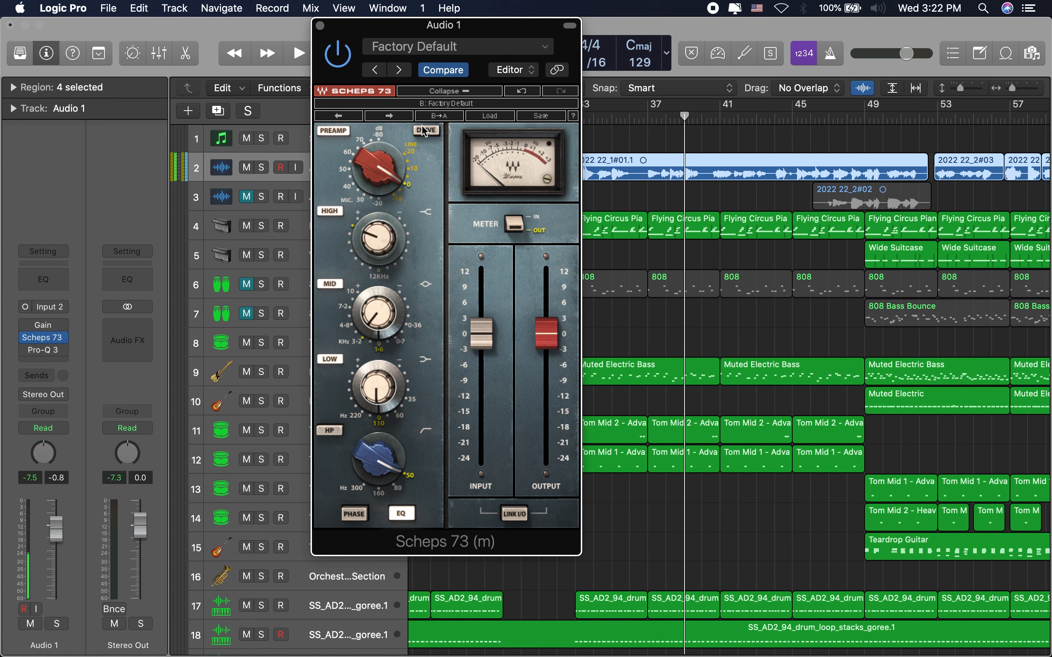
mouse_move(381, 242)
left_click(383, 239)
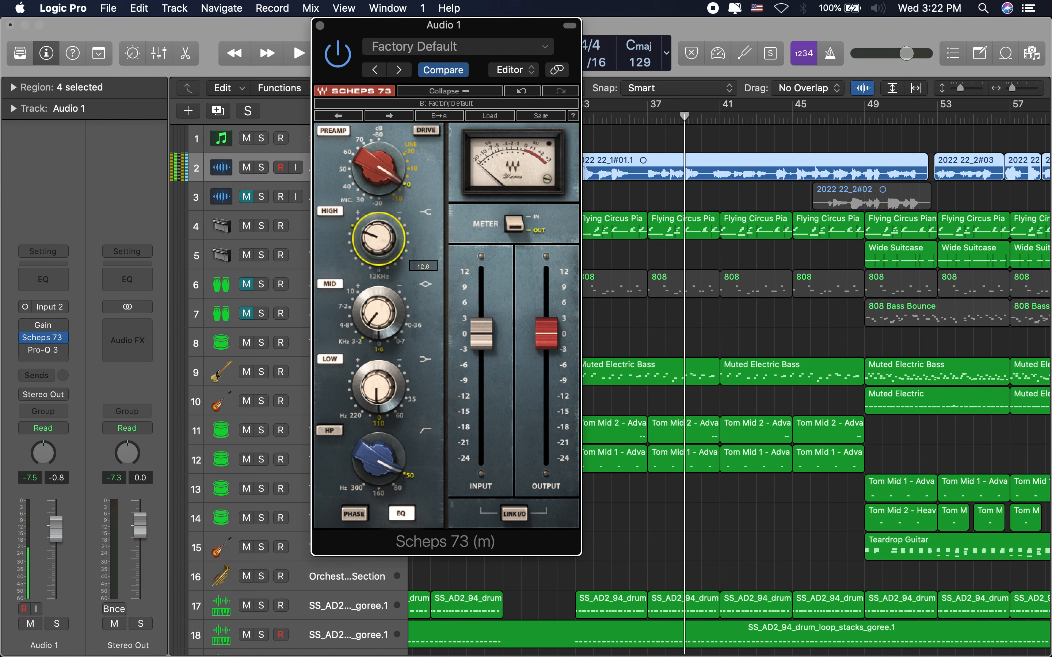
left_click(383, 239, "alt")
left_click(377, 313, "alt")
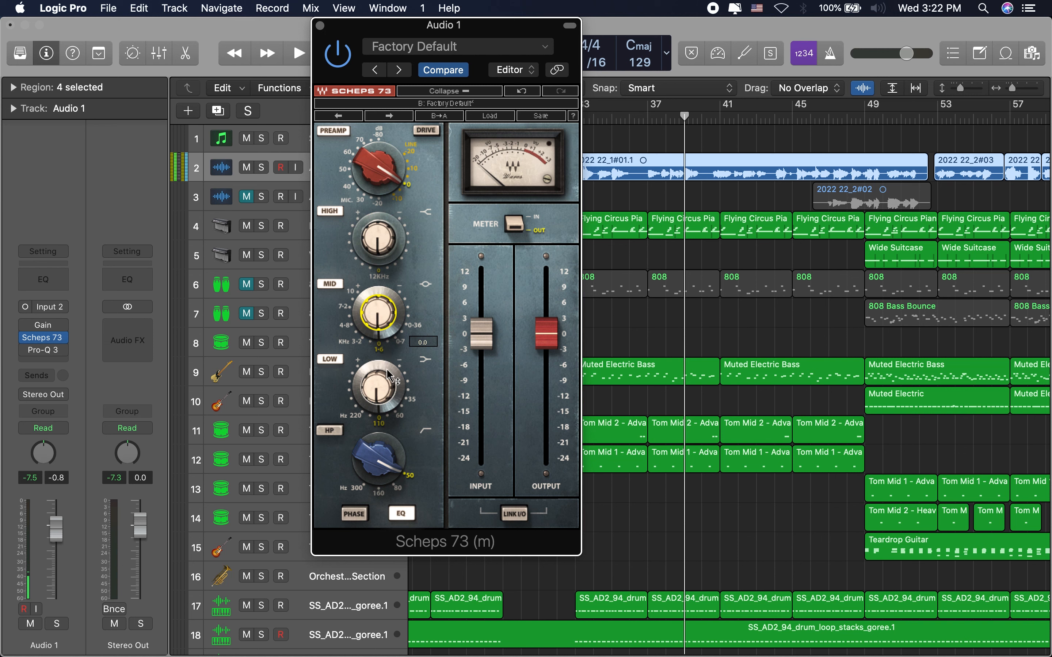
left_click(377, 386)
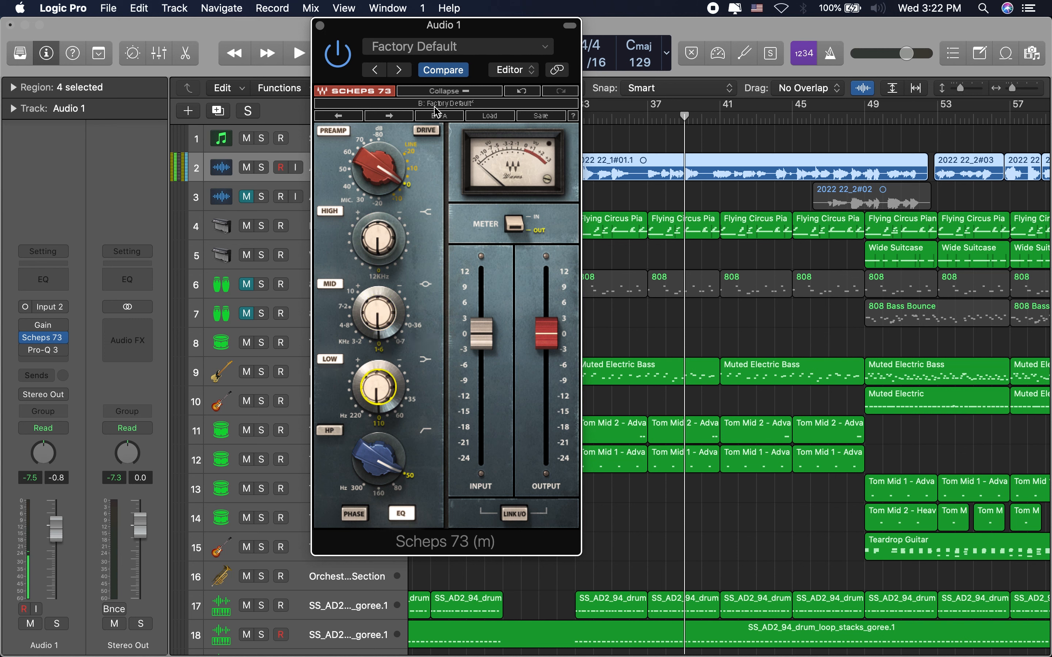
left_click(439, 115)
left_click(435, 115)
Look through the Scheps 73's presets to load and its preset saving options without choosing anything.
left_click(490, 116)
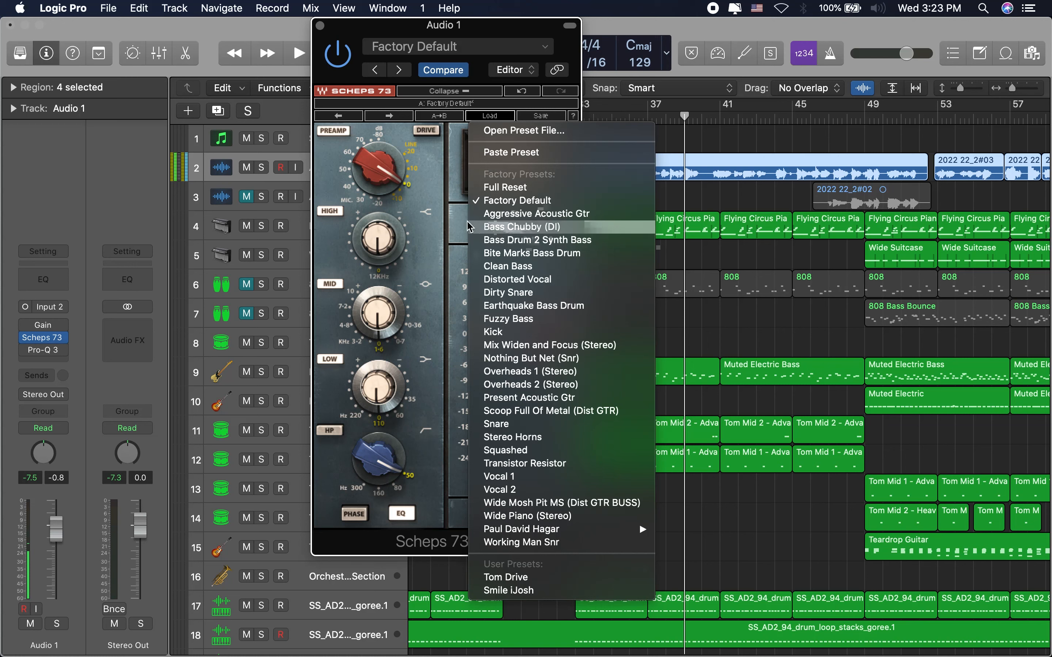
key("Escape")
left_click(539, 116)
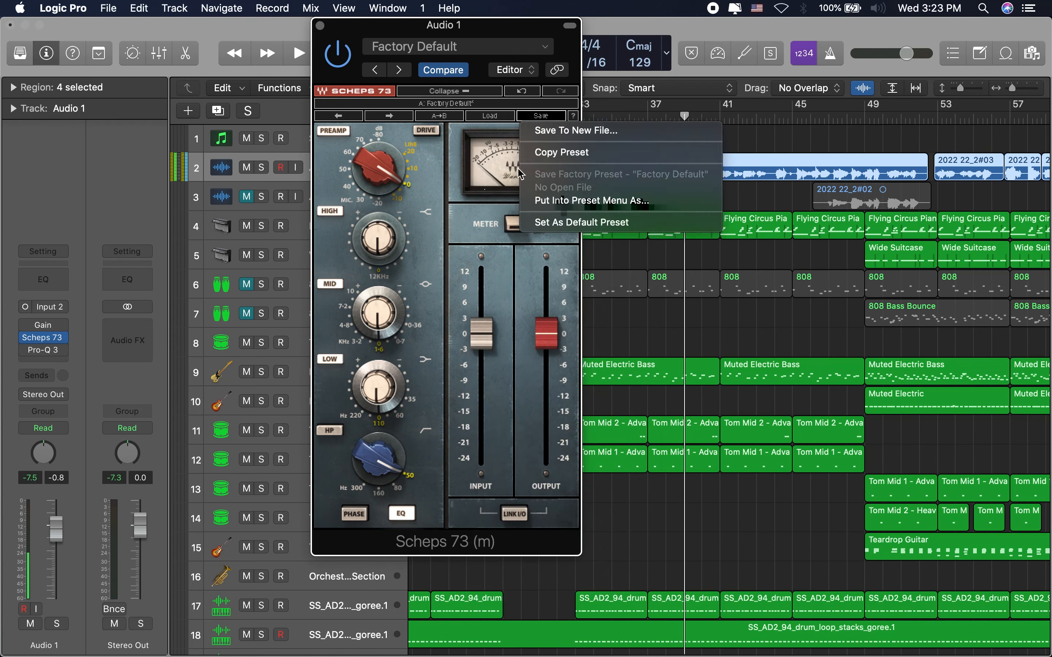
left_click(494, 127)
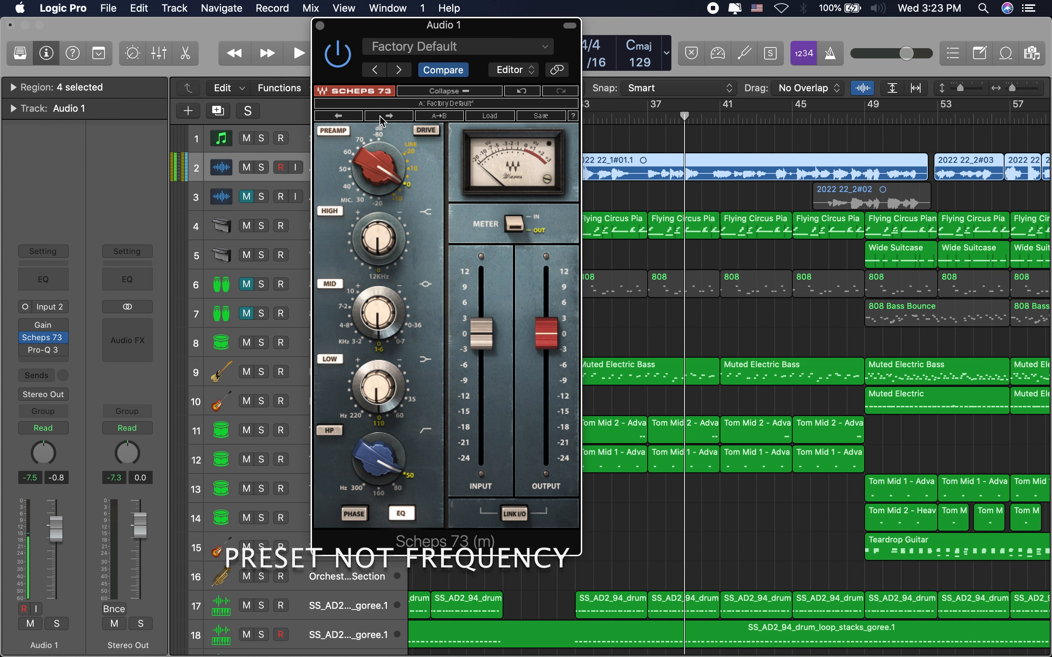
left_click(490, 116)
left_click(408, 150)
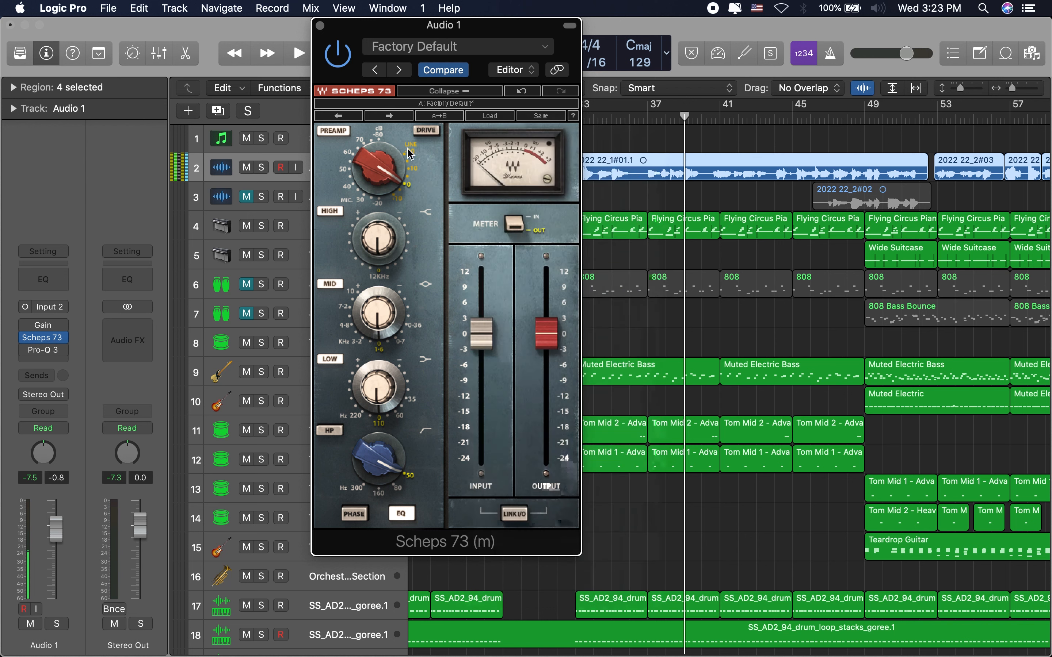
Step through the Aggressive Acoustic Gtr and Bass Chubby (DI) presets and return to Factory Default.
left_click(389, 116)
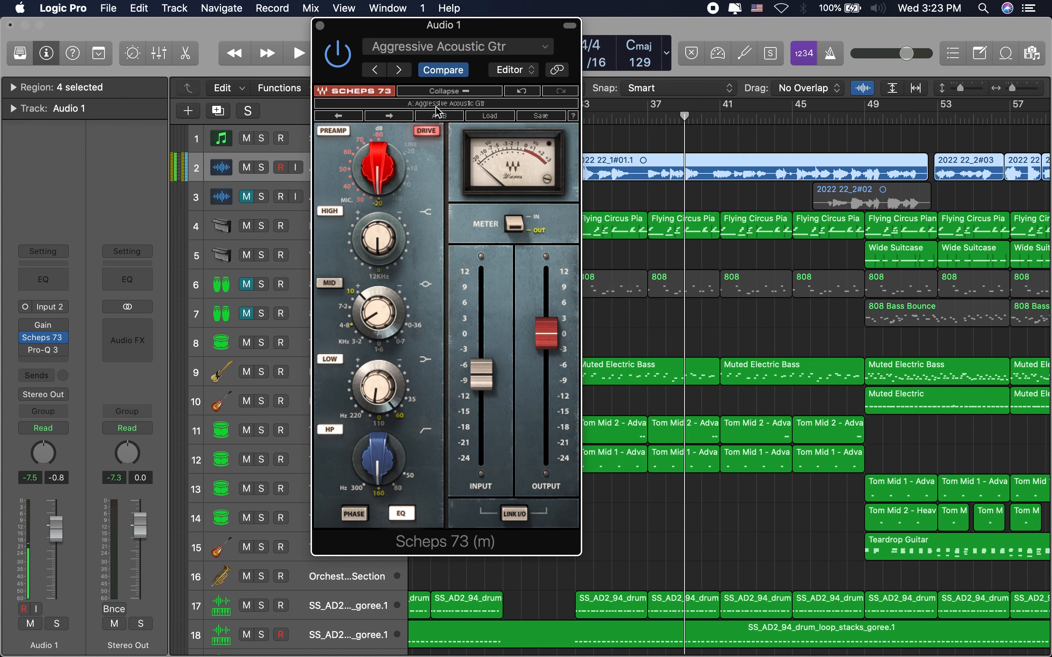
left_click(391, 117)
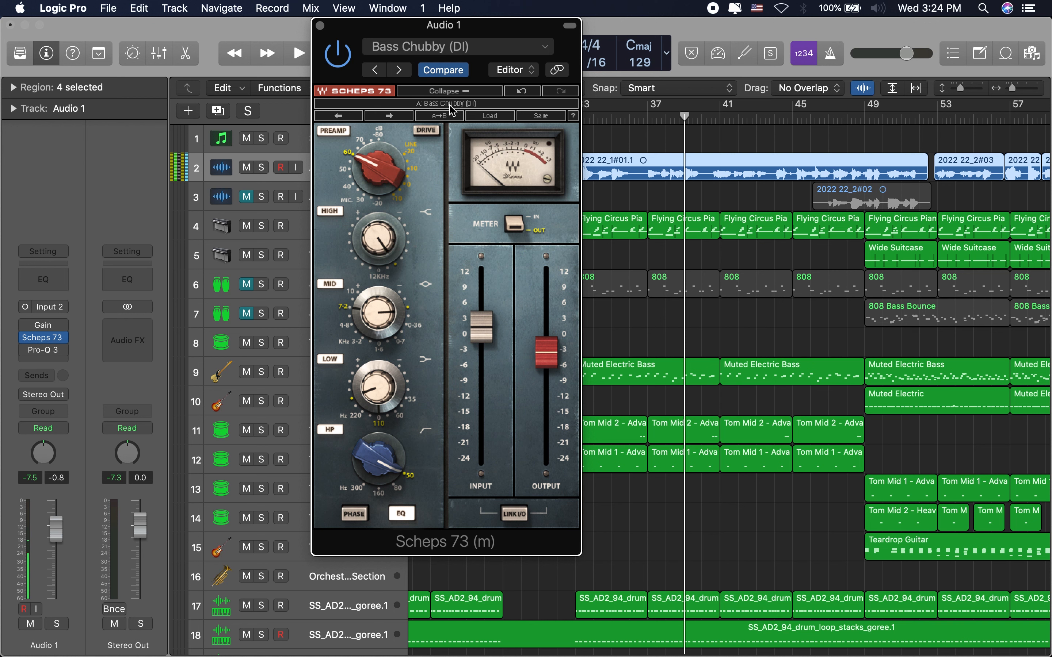
left_click(339, 116)
left_click(339, 116)
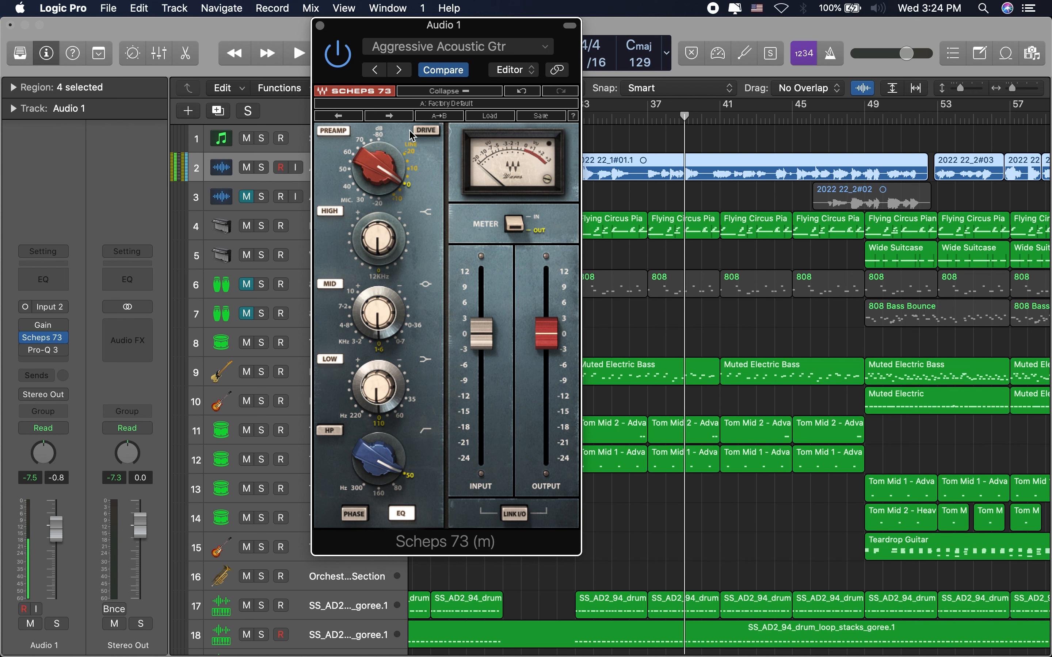
Move the Scheps 73 window clear of the start of the vocal region and place the playhead at bar 33.
left_click_drag(444, 25, 373, 25)
left_click(572, 119)
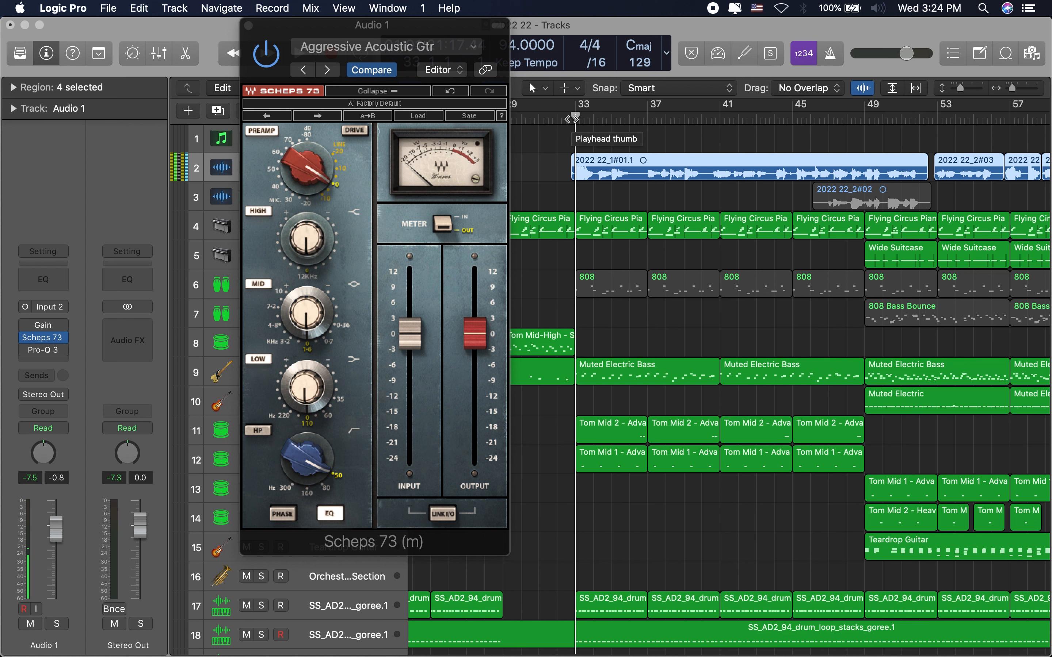
Try the Preamp and Drive switches and the preamp gain knob, leaving the preamp bypassed and Drive on.
left_click(259, 132)
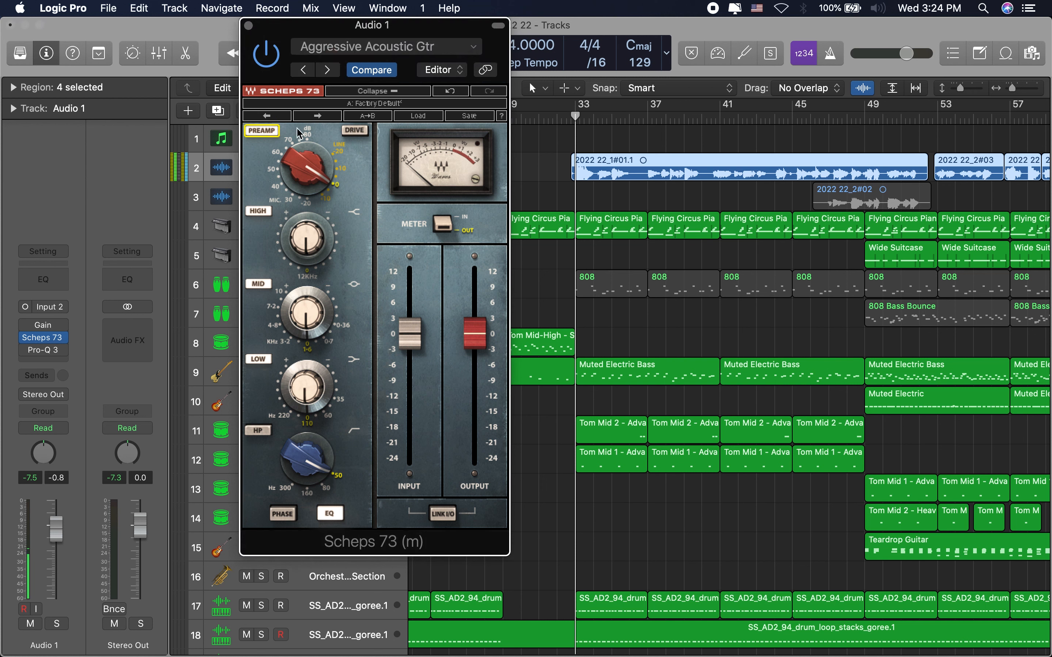
left_click(362, 132)
left_click_drag(316, 162, 334, 137)
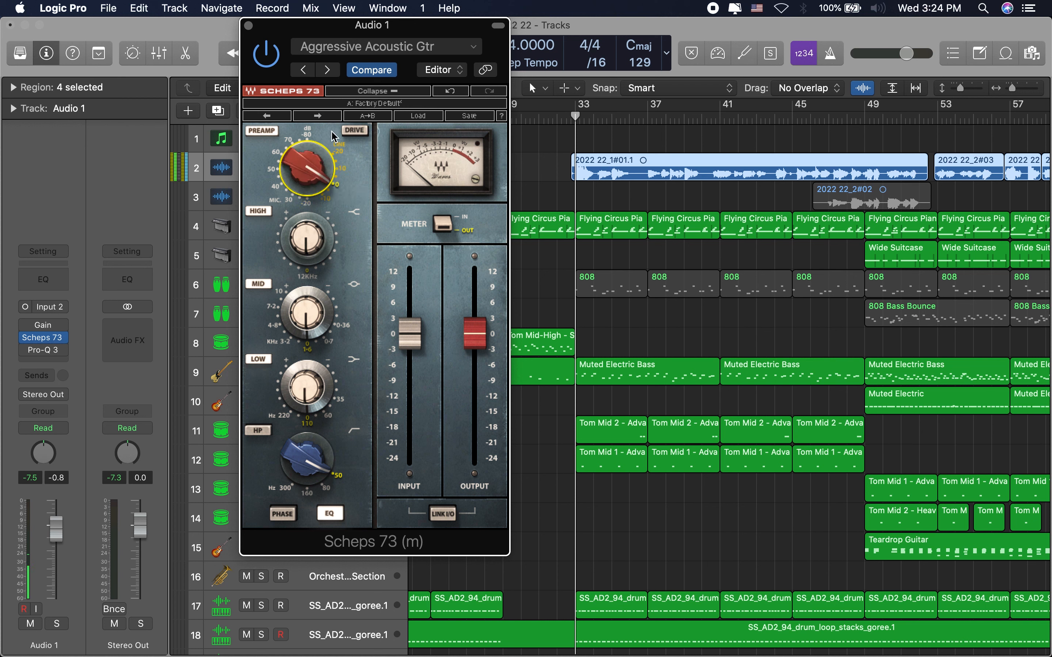
left_click(252, 131)
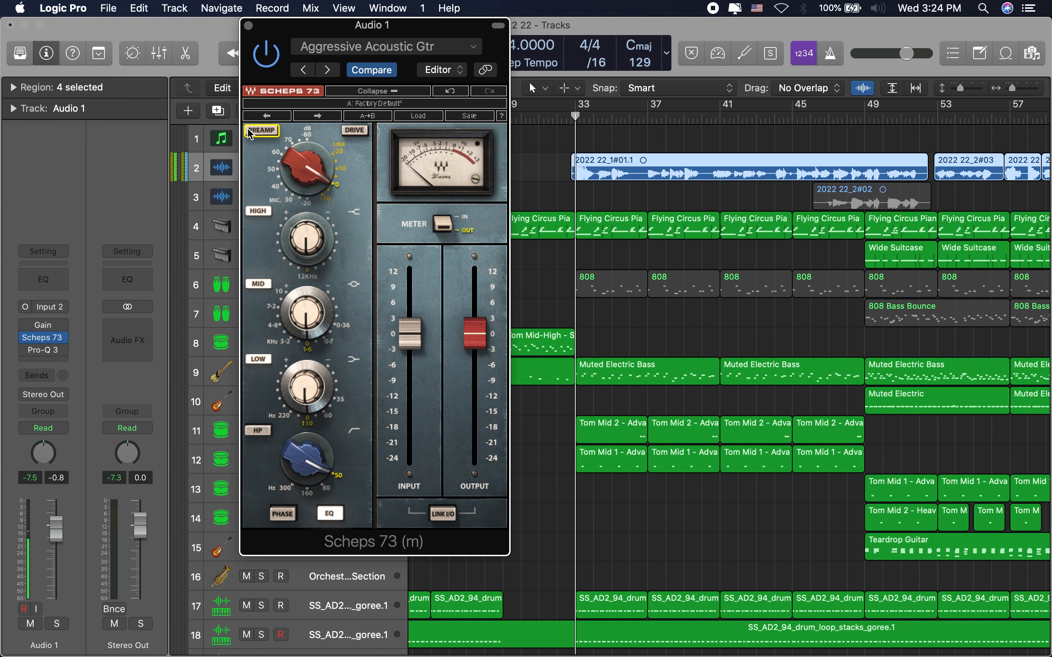
left_click(353, 131)
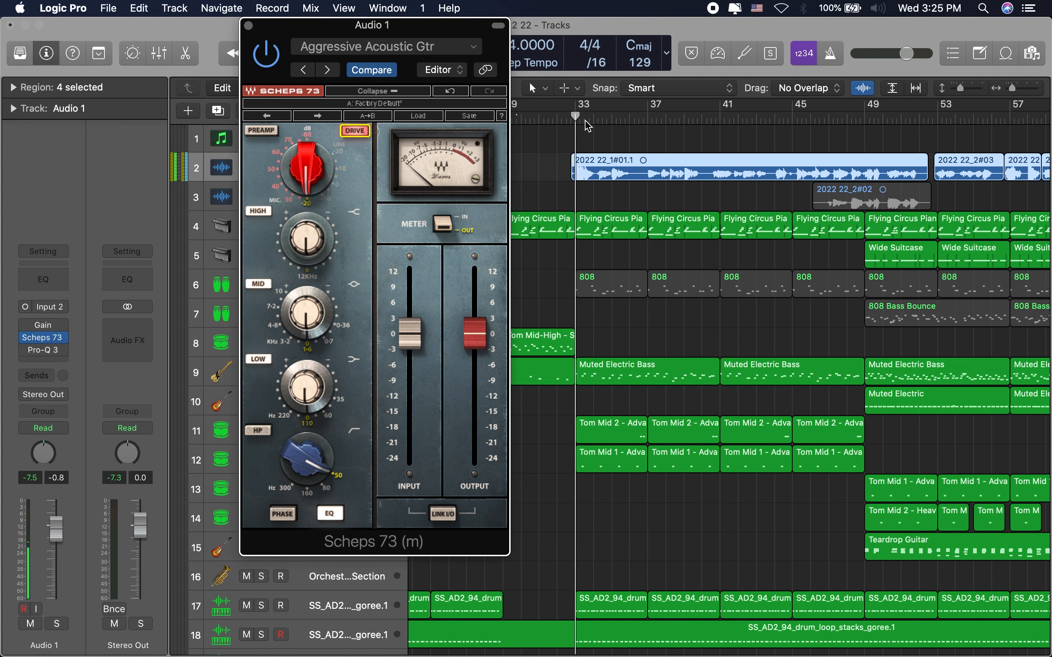
Play the vocal from bar 33 with Drive on and the preamp gain at -80 Mic, comparing the preamp bypassed and enabled.
key("space")
left_click_drag(339, 171, 307, 171)
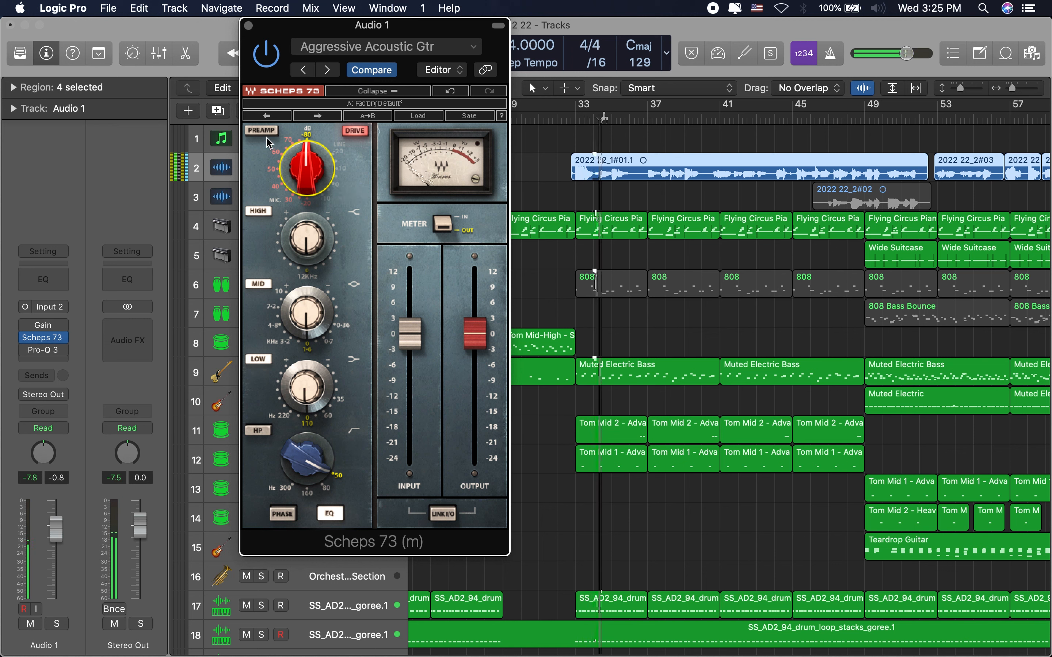
key("space")
key("space")
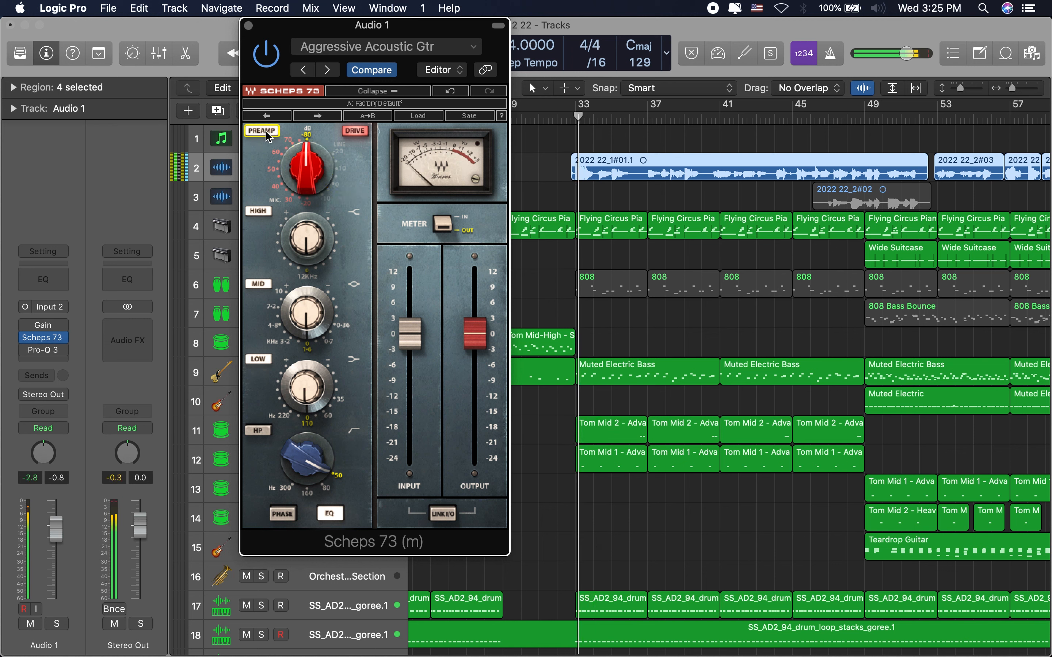
mouse_move(309, 164)
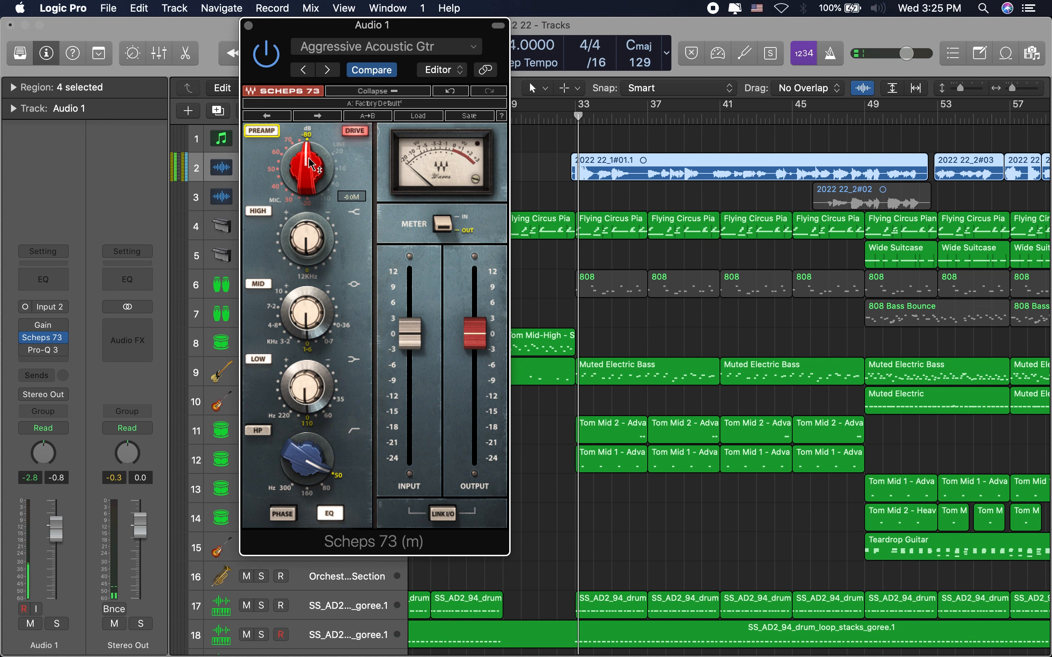
Compare the Drive switch on and off, and return the preamp gain to 0 Line with Drive off and the preamp enabled.
left_click(356, 131)
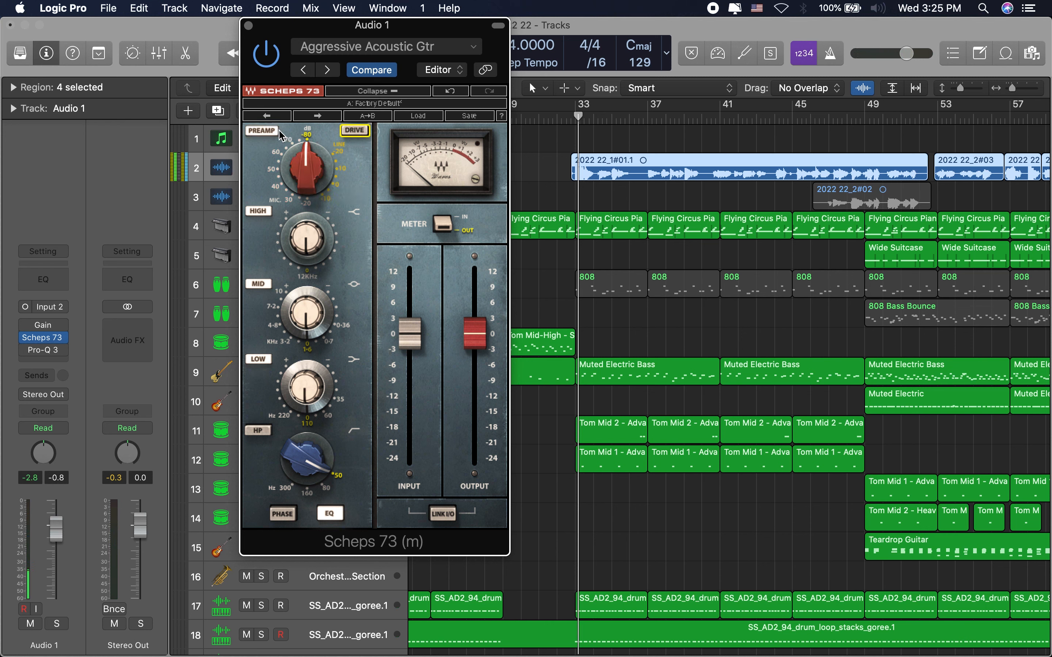
left_click(355, 131)
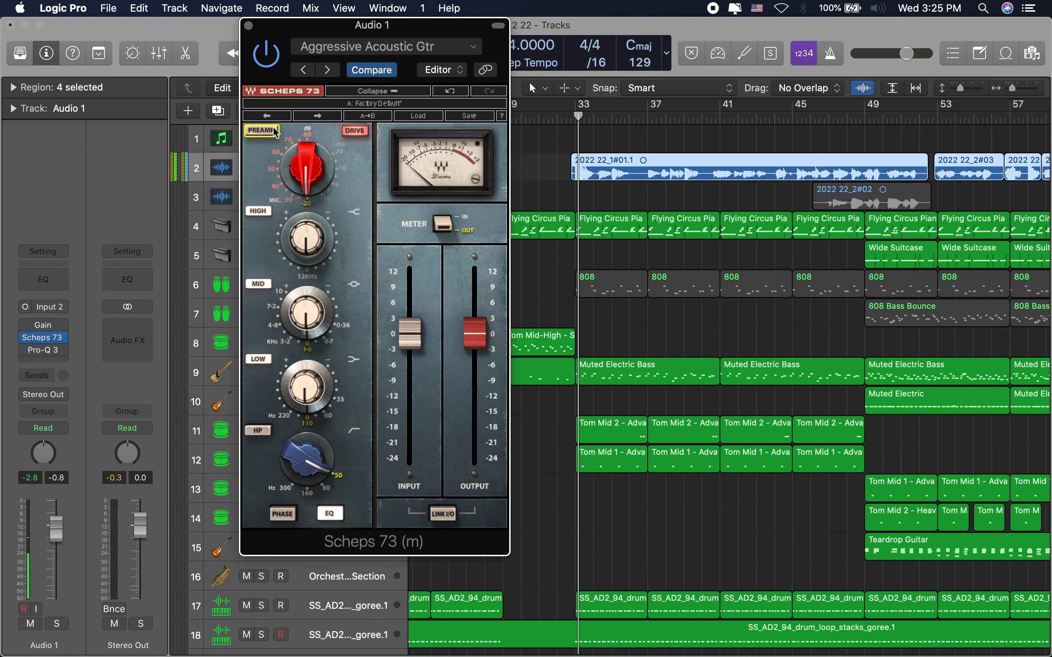
left_click(352, 130)
left_click_drag(328, 155, 328, 127)
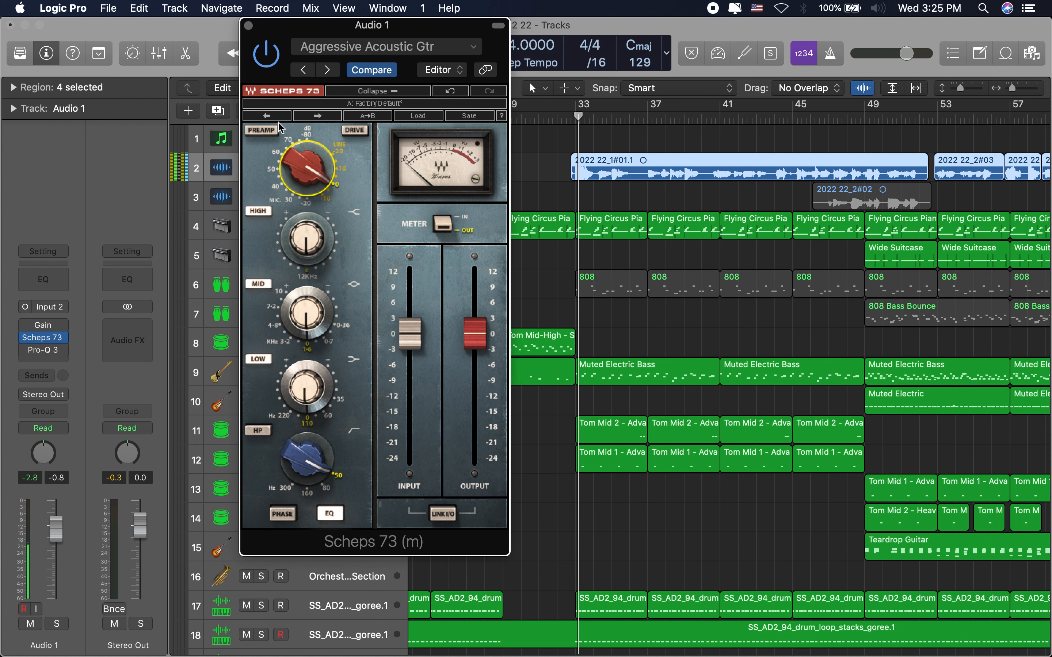
left_click(268, 130)
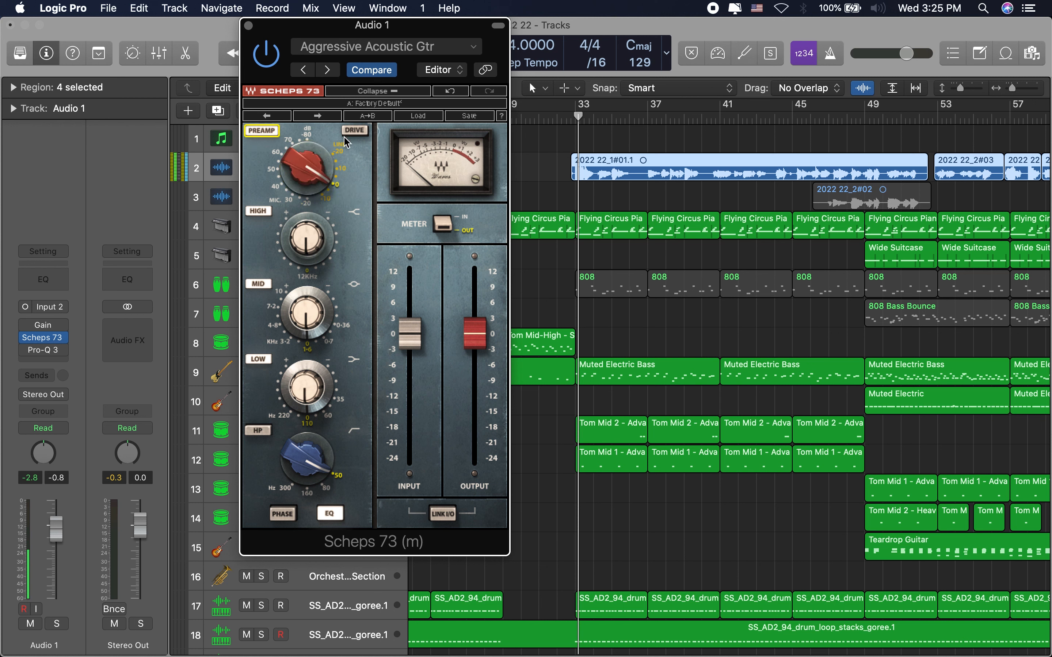
With Drive off, turn the preamp gain to -80 Mic, play the vocal, and turn the gain back to 0 Line.
left_click_drag(324, 161, 324, 207)
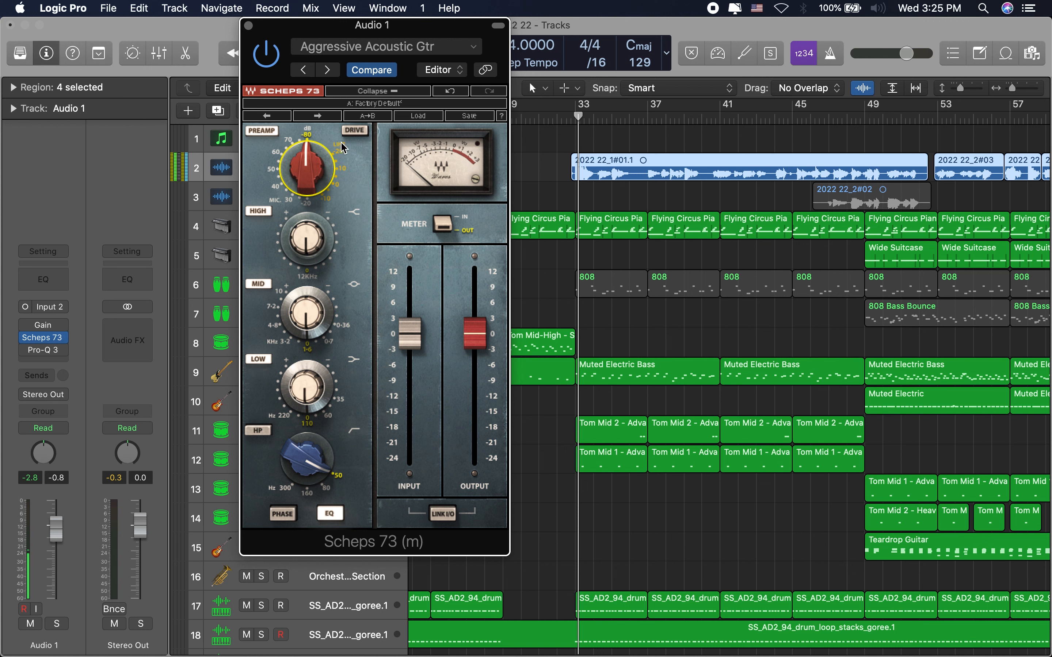
key("space")
left_click_drag(310, 157, 311, 112)
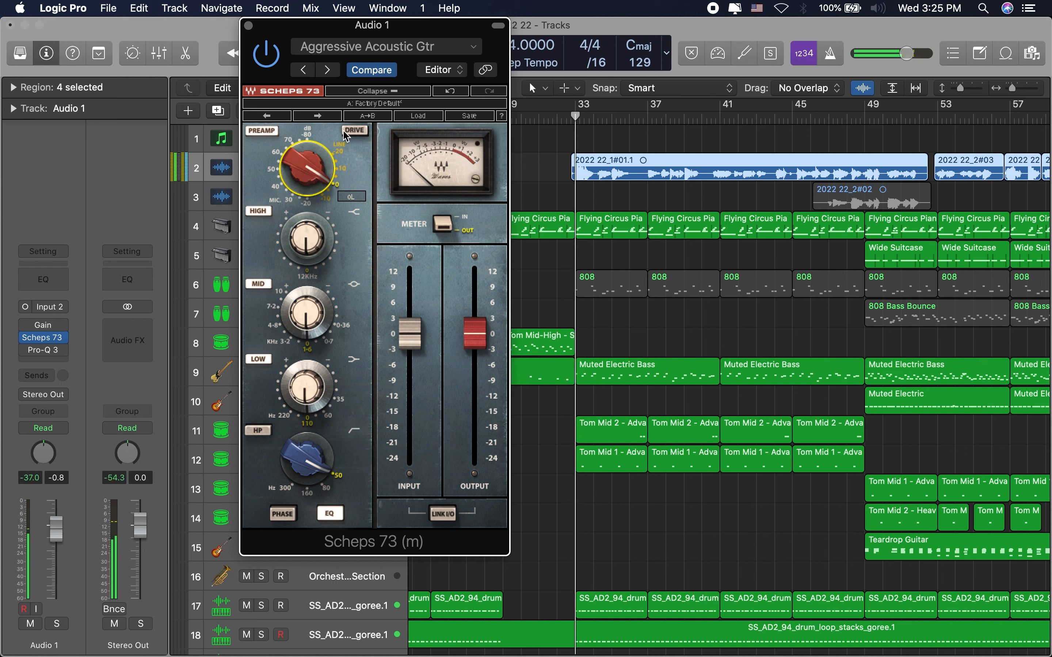
Audition the vocal with Drive on and the preamp gain at -30 Mic, and restore Drive off and 0 Line gain.
left_click_drag(324, 150, 307, 192)
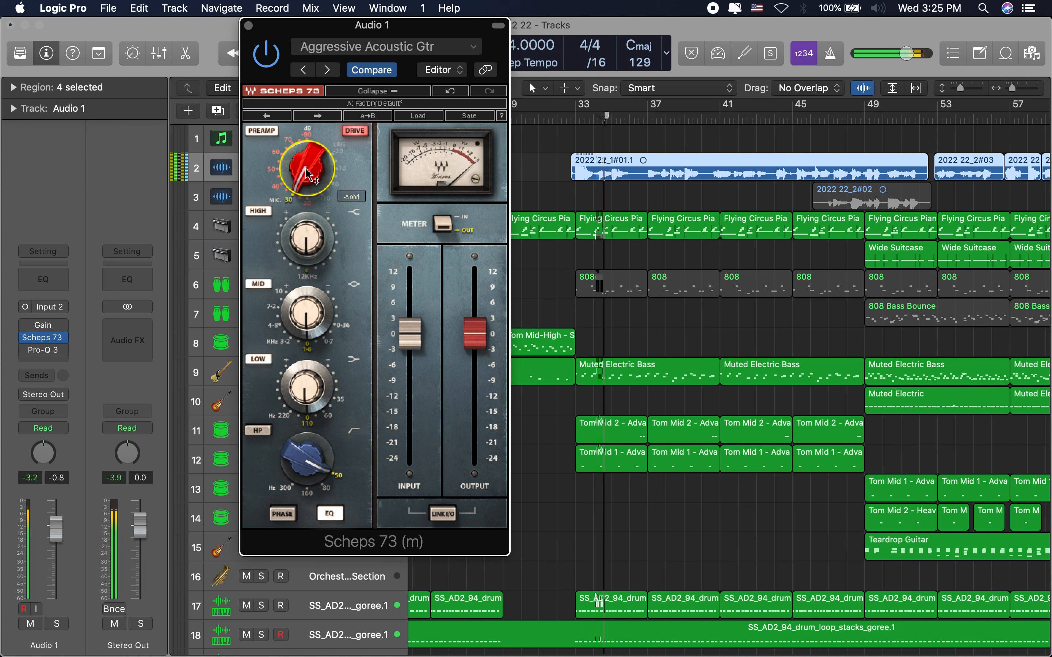
key("space")
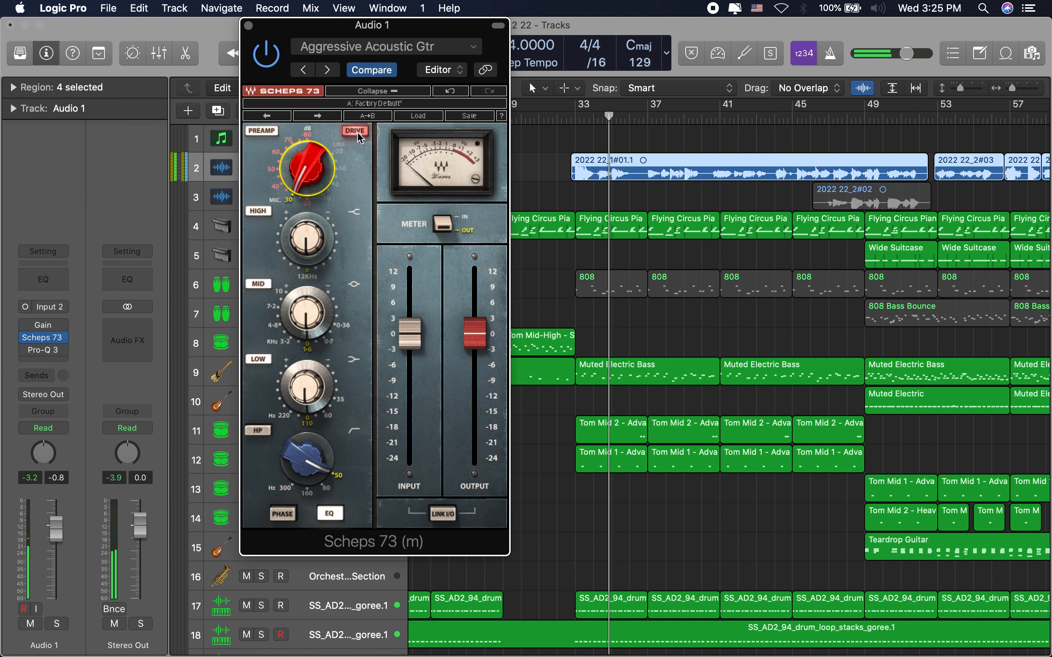
left_click(356, 132)
left_click_drag(320, 151, 320, 181)
mouse_move(283, 172)
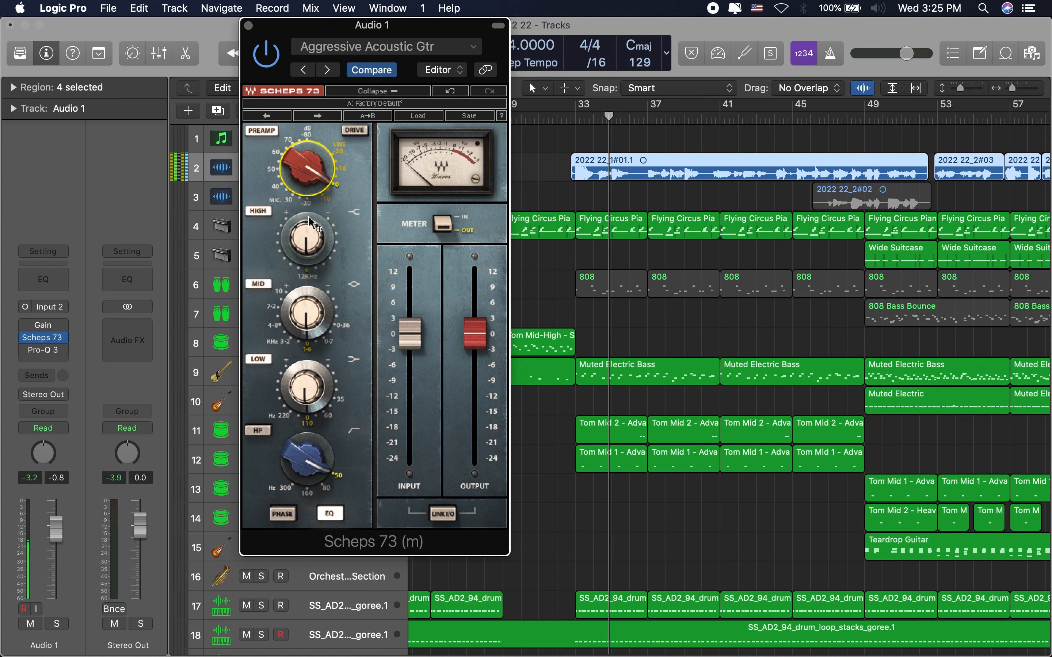
Toggle the High band switch off and on twice, leaving the band enabled.
mouse_move(309, 223)
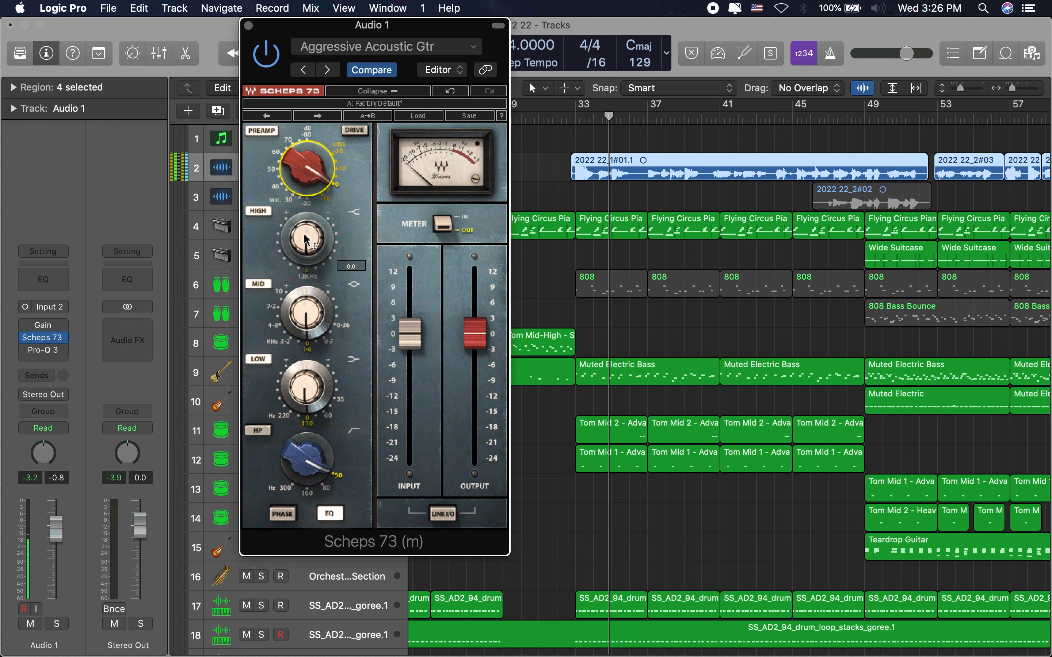
left_click(262, 215)
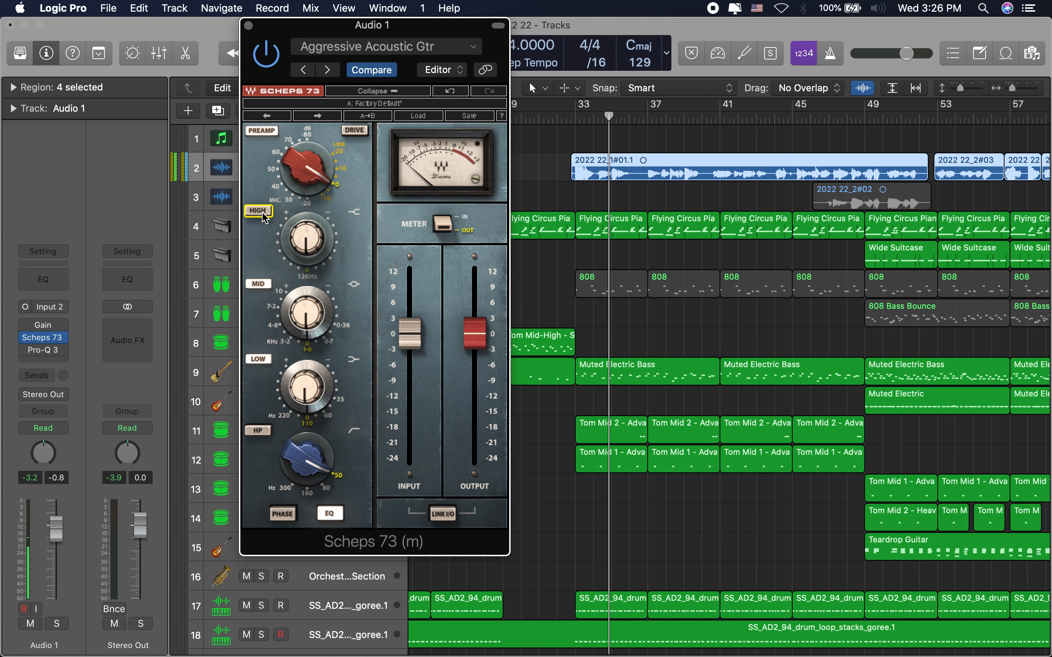
left_click(263, 214)
left_click(261, 213)
left_click(259, 213)
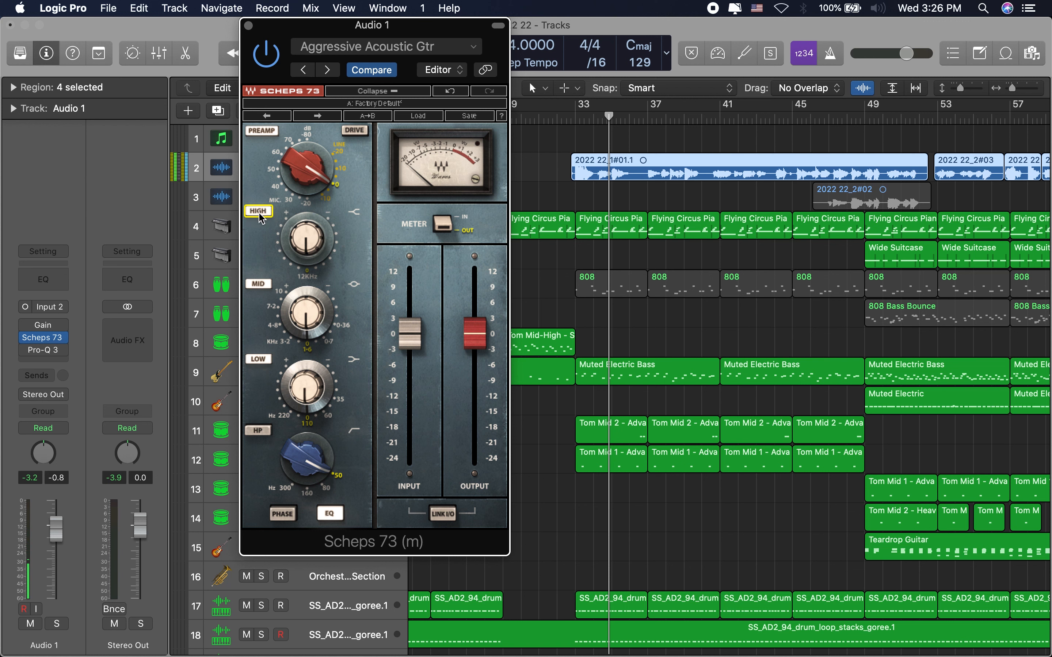
Audition a High band boost on the vocal against the bypassed band, and return the band to 0 gain and enabled.
left_click_drag(294, 224, 302, 233)
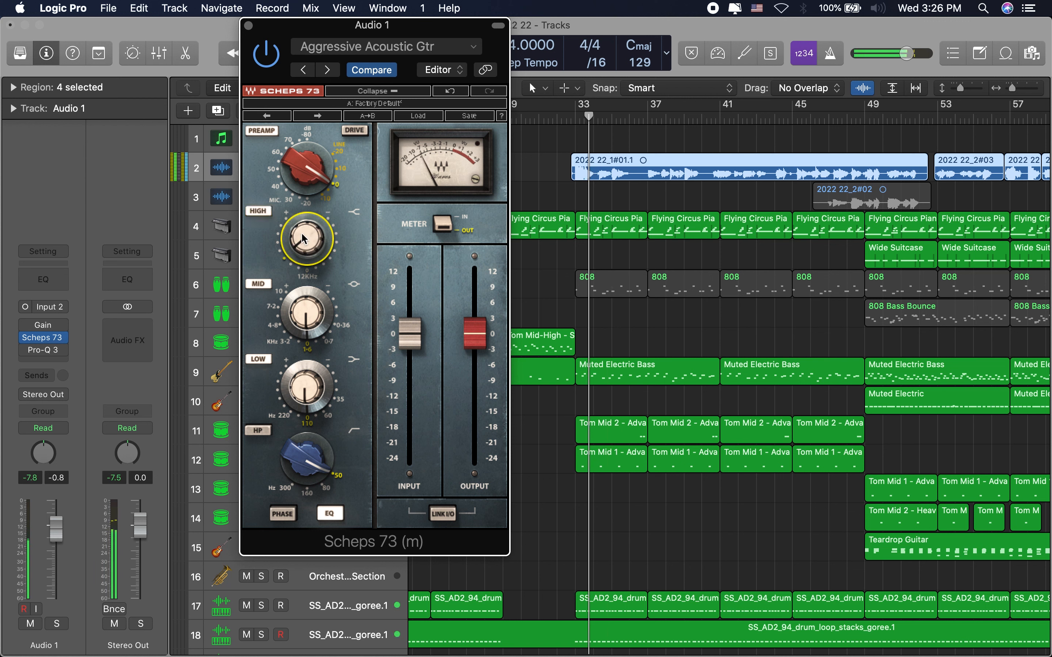
left_click(255, 215)
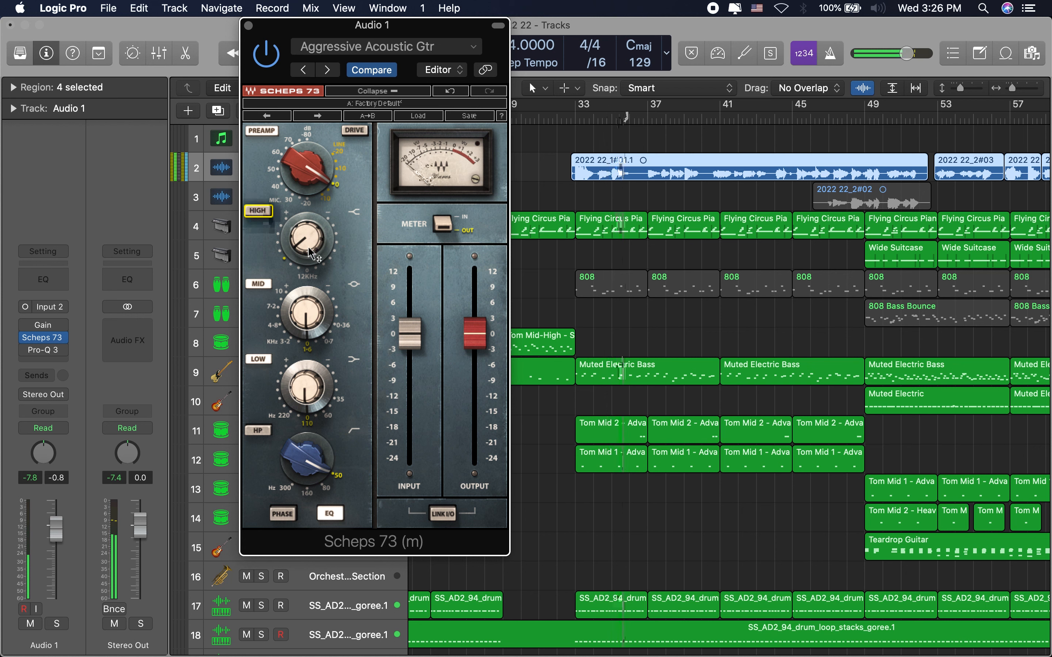
mouse_move(299, 235)
key("space")
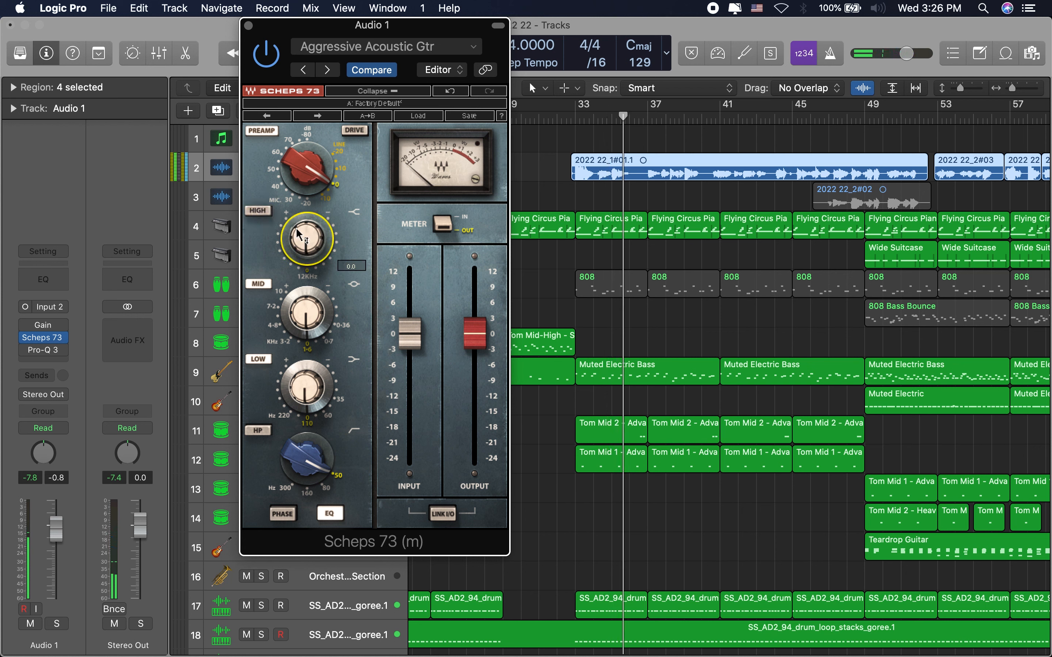
left_click(260, 214)
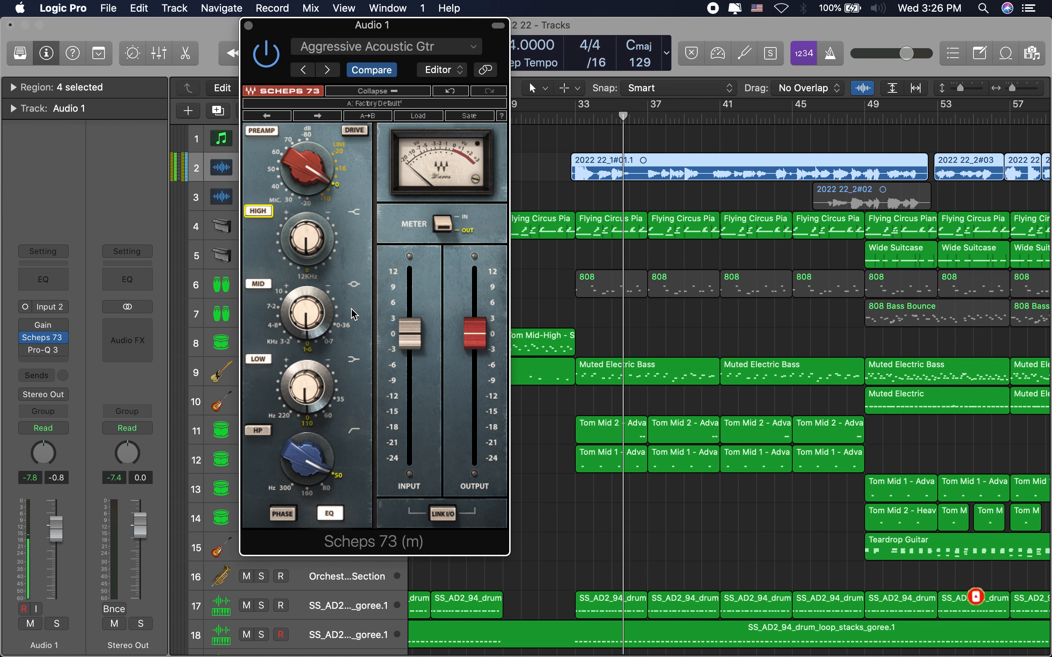
Try the Mid band's frequency ring at several positions, including 7.2 kHz, and set it to 10 kHz.
mouse_move(344, 339)
mouse_move(320, 249)
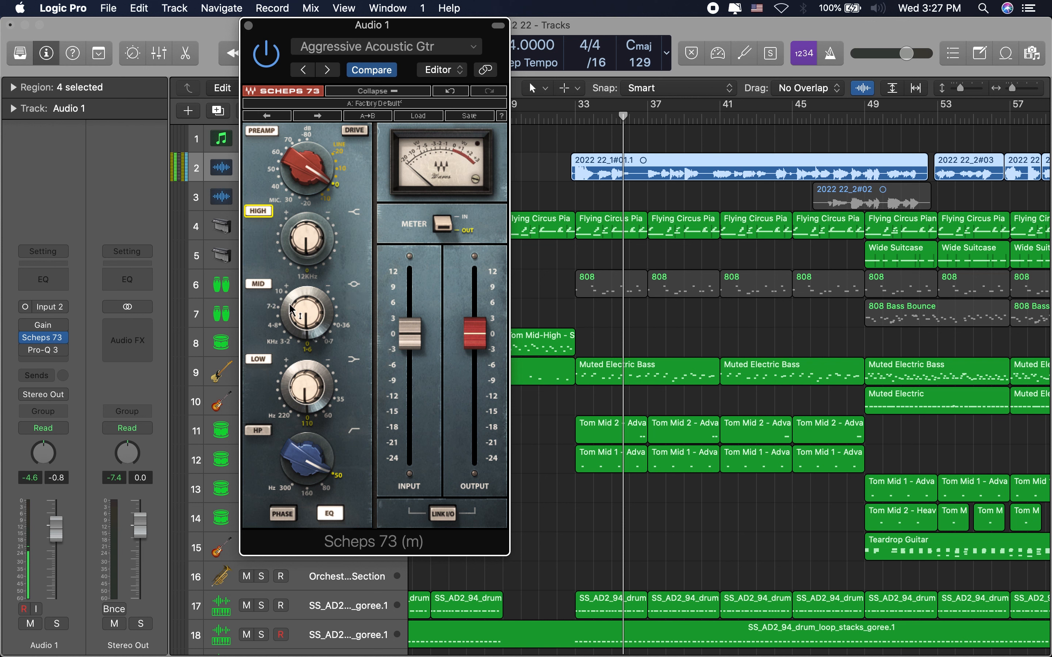
left_click_drag(323, 316, 305, 350)
double_click(305, 312)
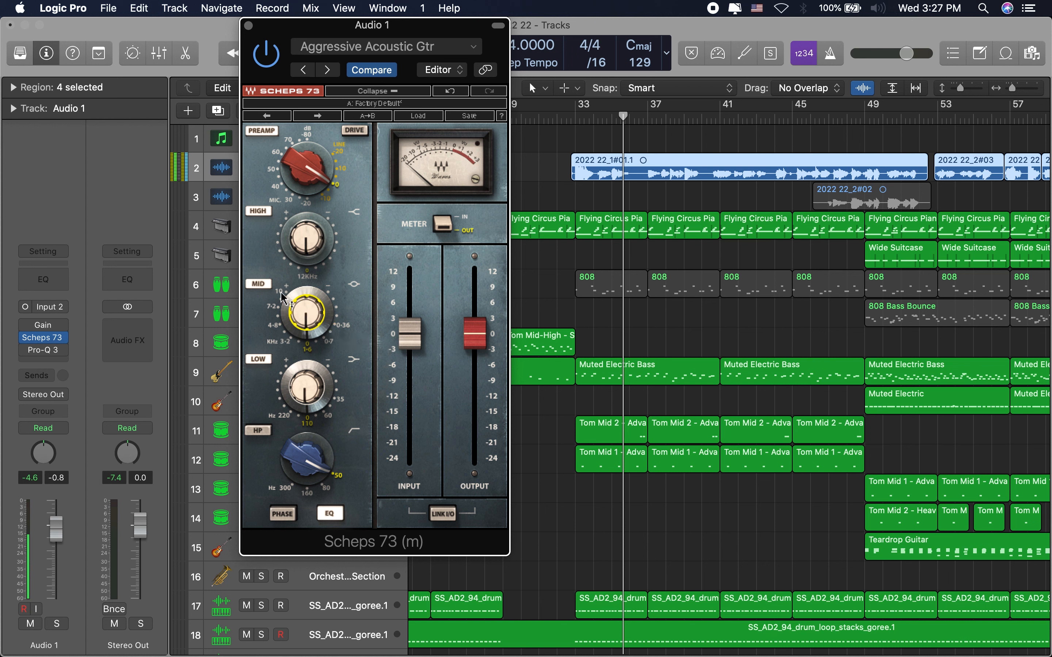
left_click(273, 308)
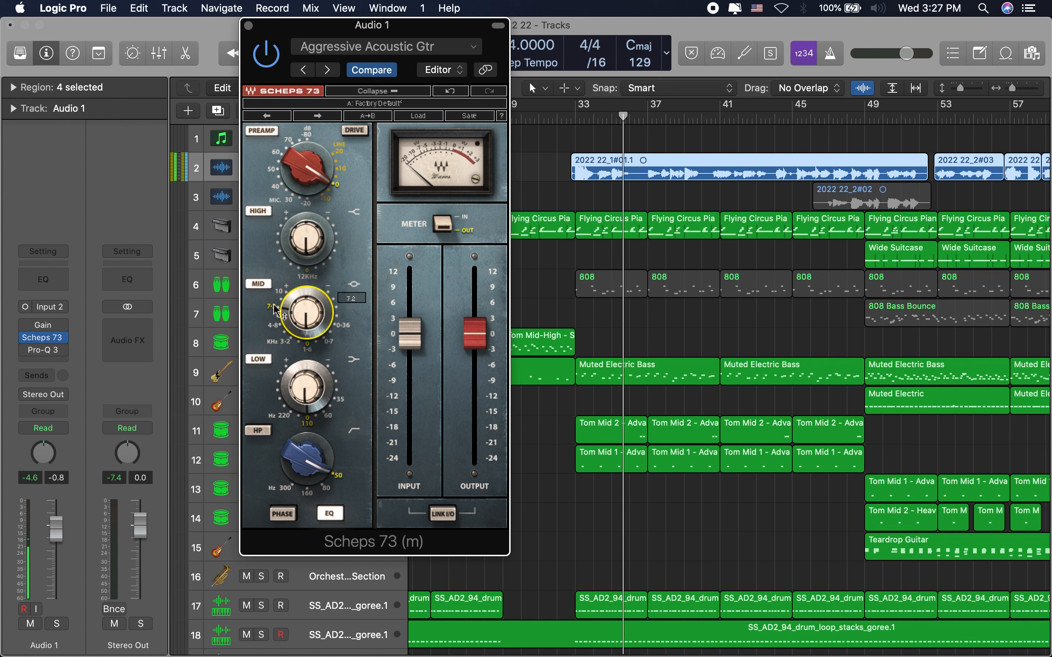
left_click(277, 293)
left_click(341, 329)
left_click(279, 294)
Play the vocal with the Mid band boosted to about 7.4, and restore 0 gain and 1.6 kHz with the band enabled.
key("space")
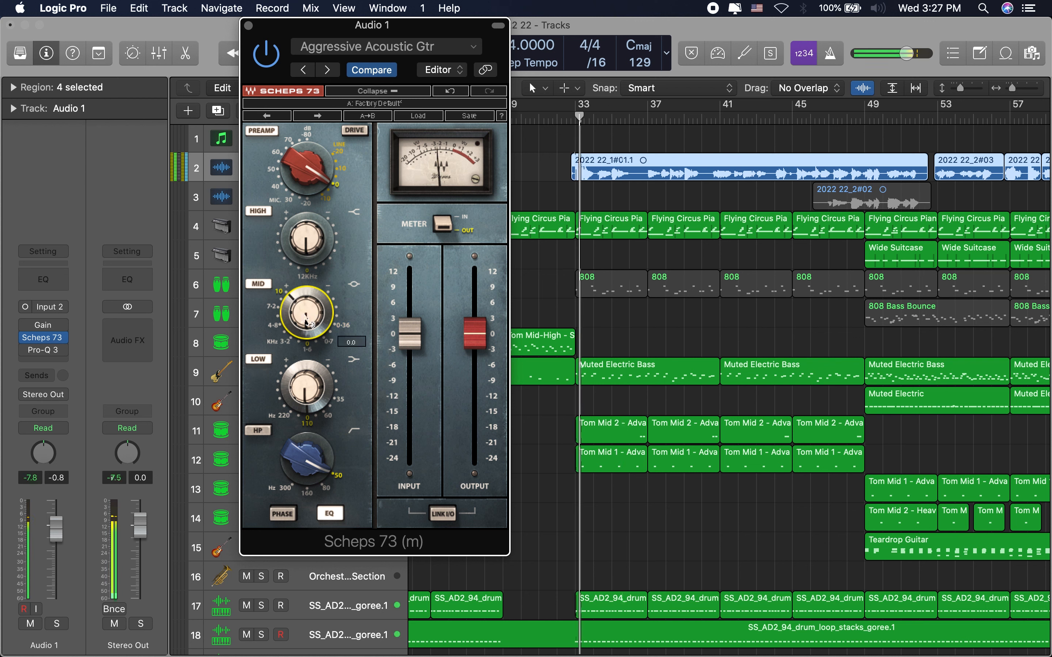
left_click_drag(306, 322, 299, 312)
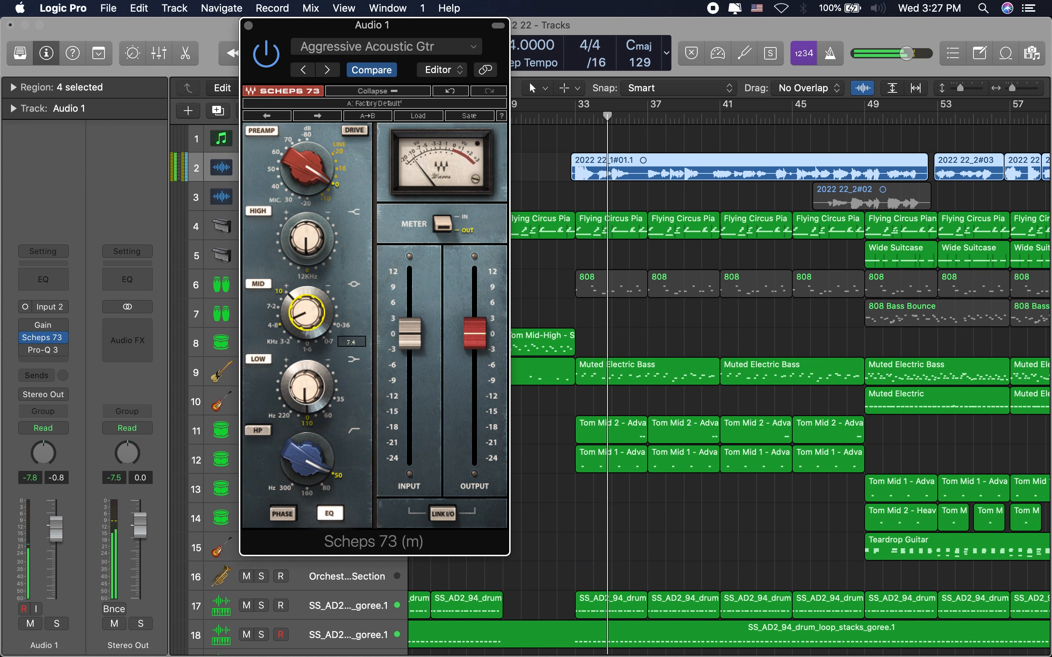
left_click(302, 313, "alt")
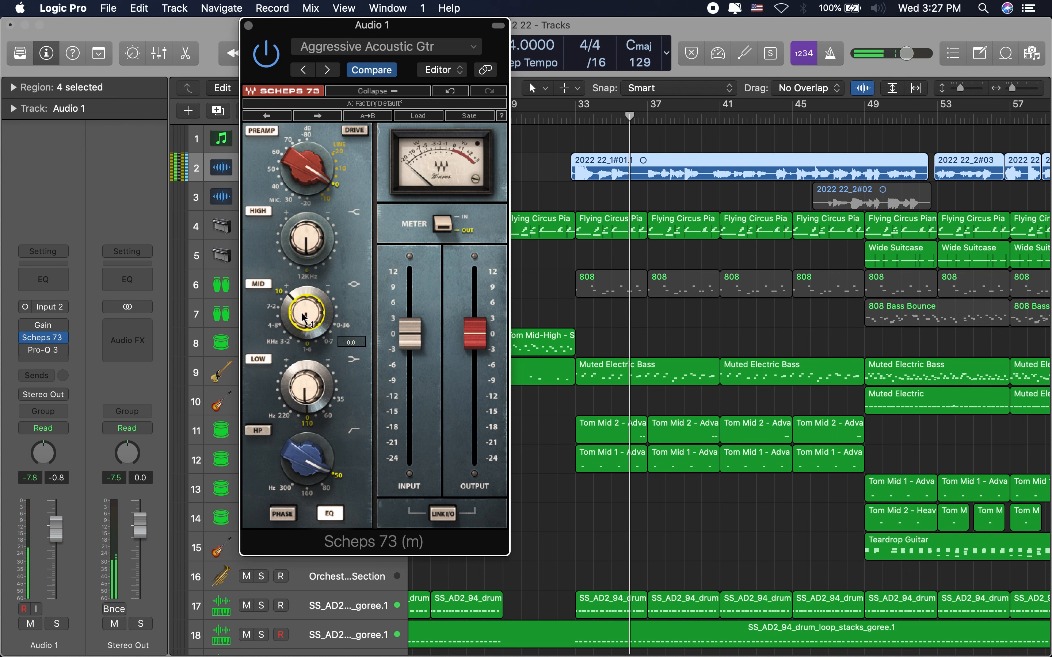
left_click(288, 297, "alt")
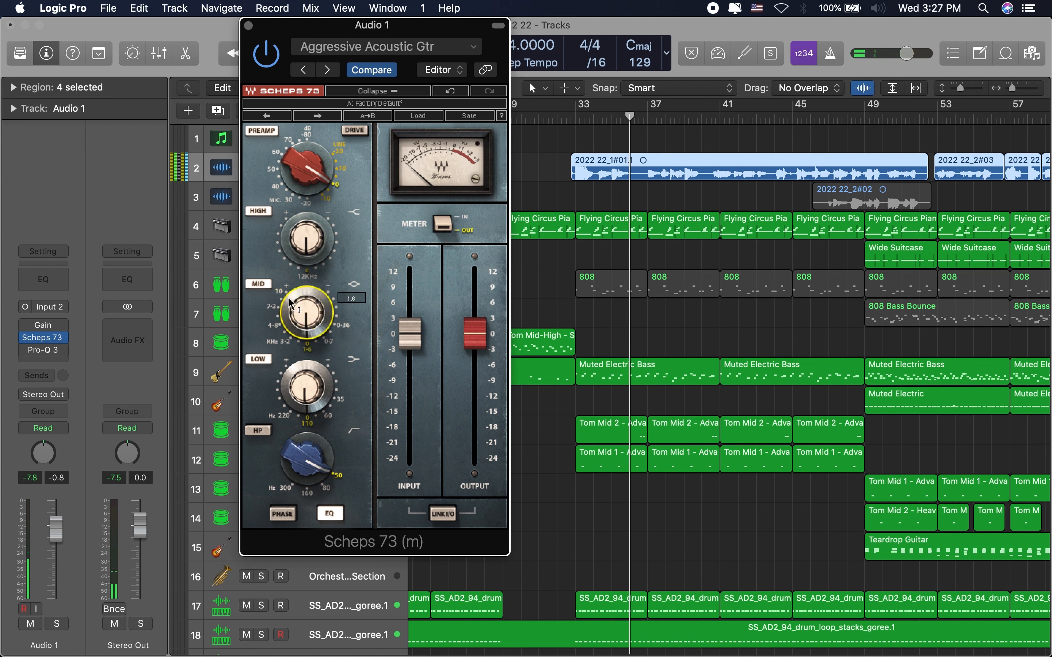
left_click(258, 287)
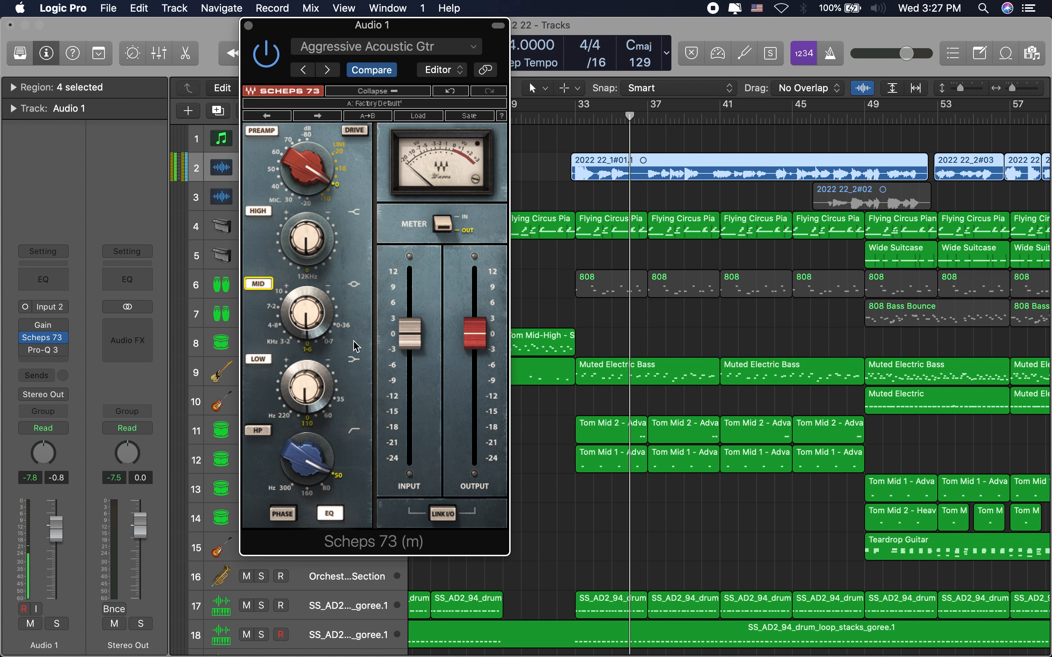
Select 35 Hz and then 60 Hz for the Low band, and boost its gain while the vocal plays.
left_click(343, 404)
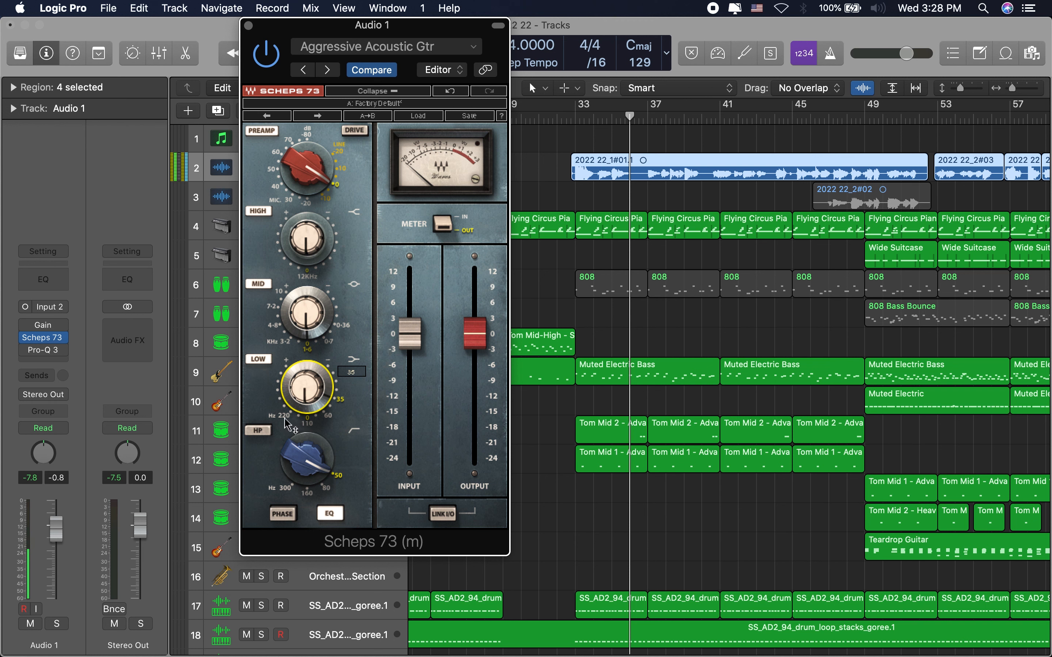
left_click(328, 416)
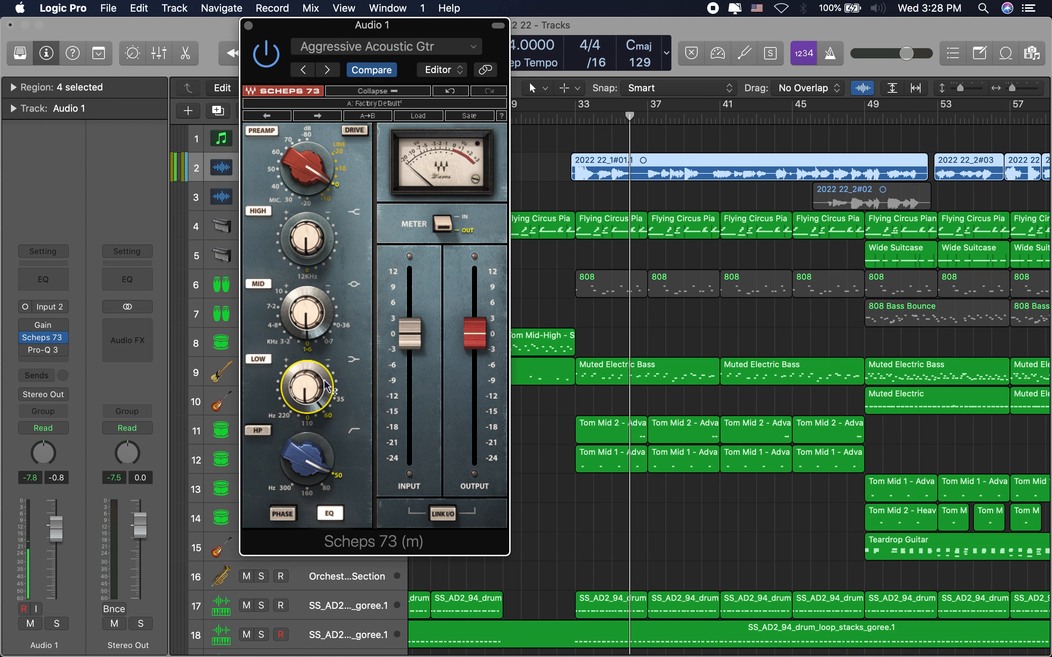
mouse_move(327, 385)
left_click_drag(327, 385, 327, 398)
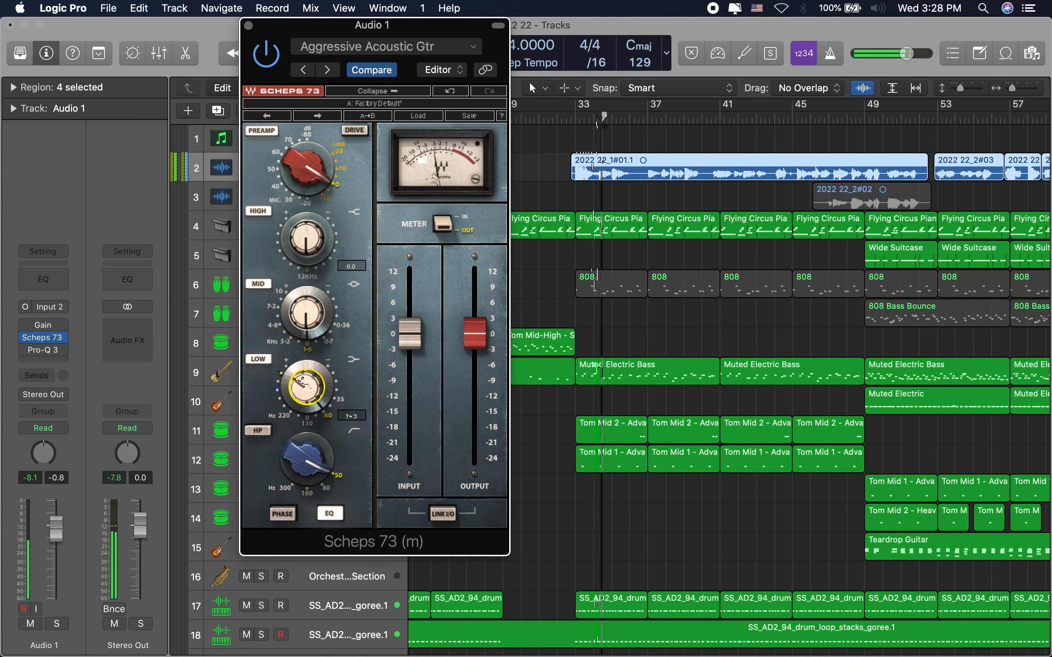
left_click_drag(304, 383, 303, 386)
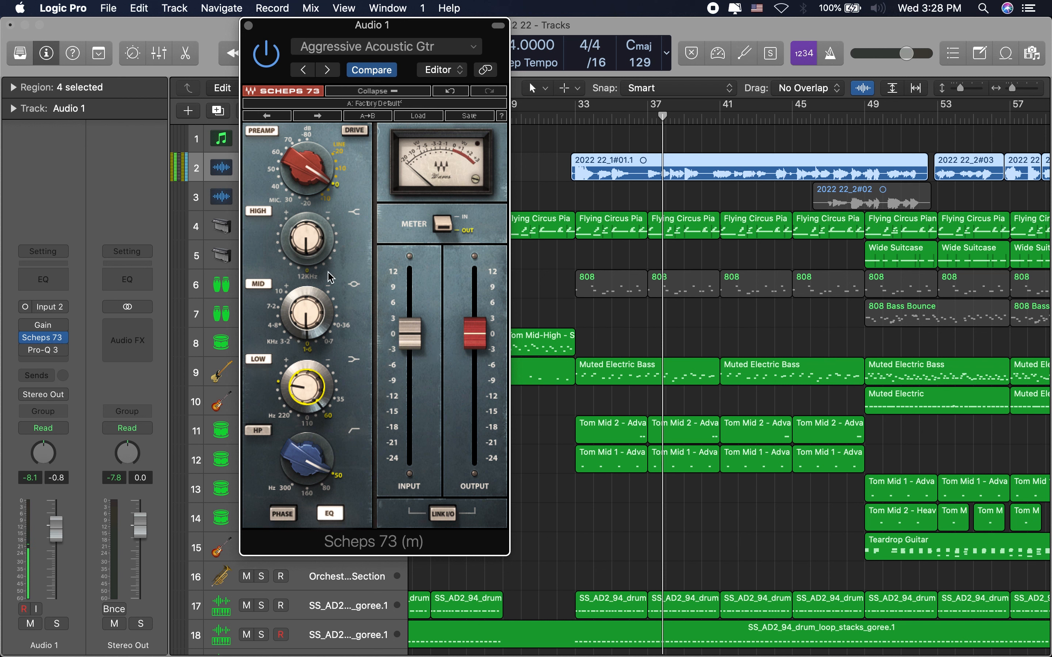
Audition a High band boost combined with the Low boost on the vocal, and return both bands to 0 gain.
mouse_move(326, 258)
key("space")
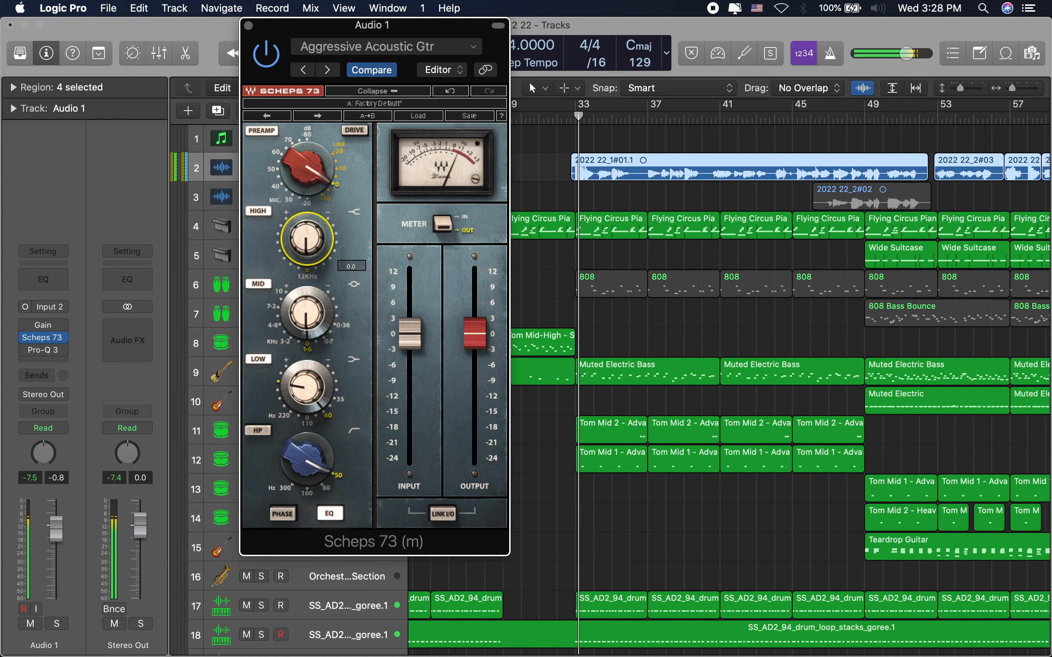
left_click_drag(306, 251, 305, 235)
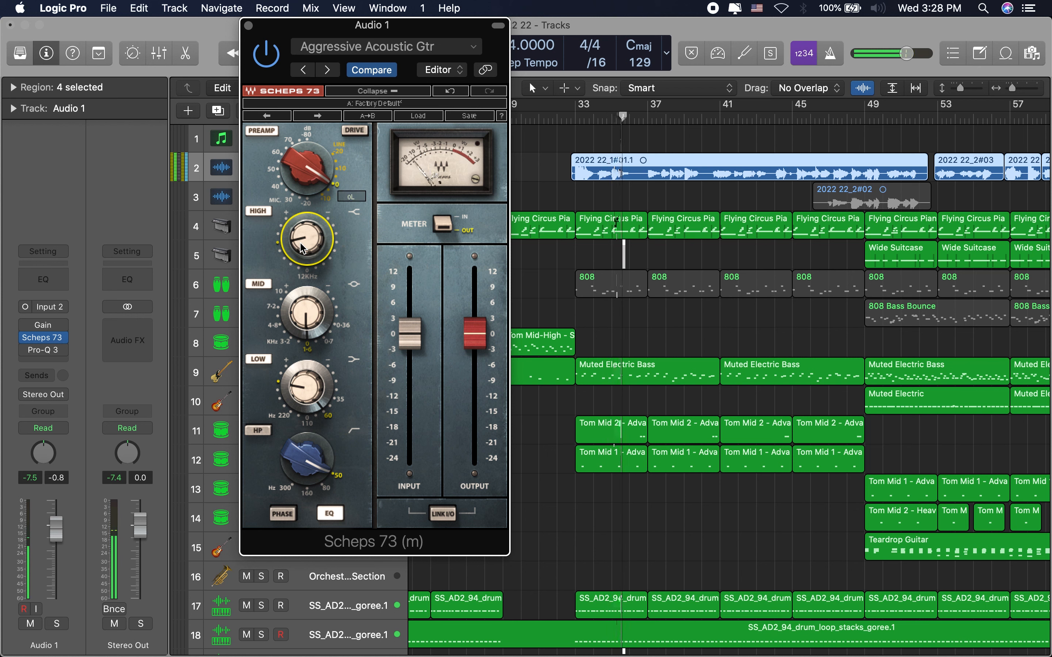
key("space")
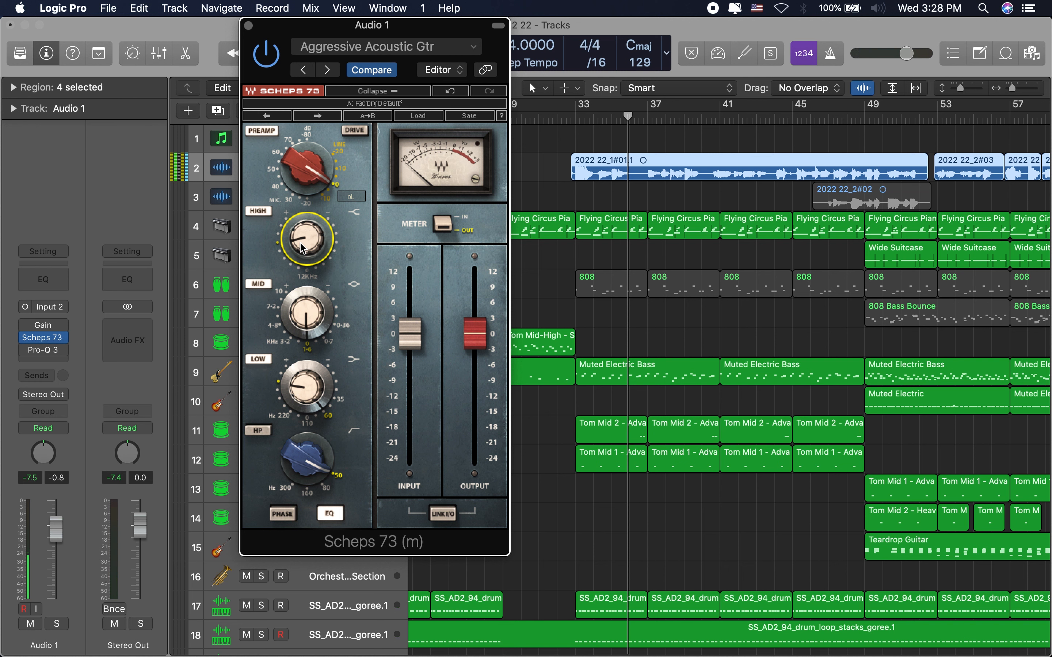
left_click(301, 246, "alt")
left_click(313, 381, "alt")
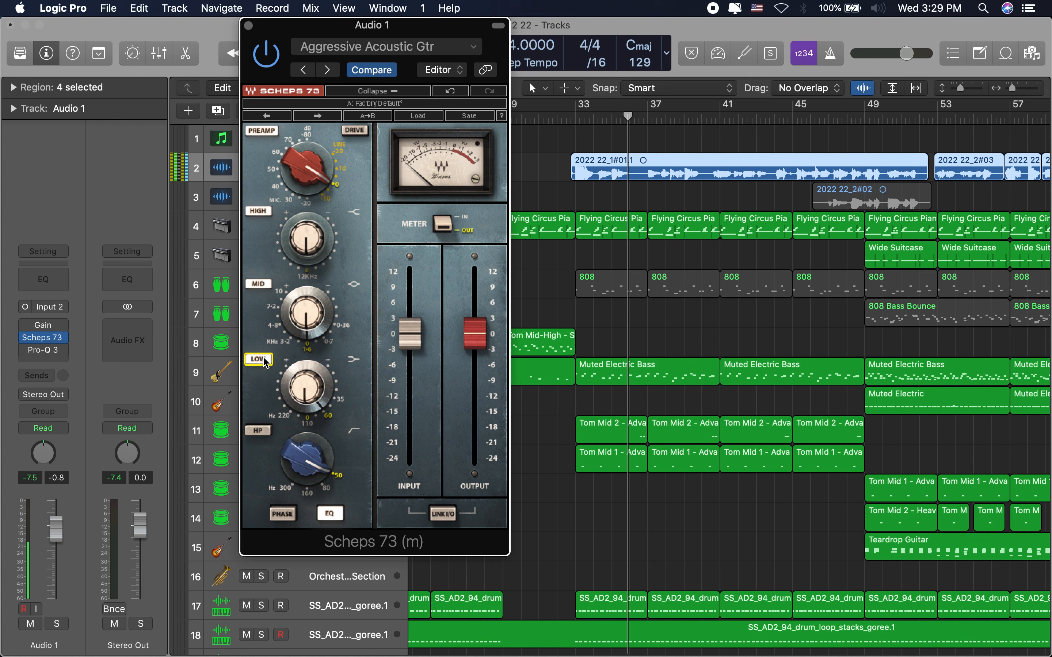
Switch the HP filter on and off, boost the Low band at 60 Hz, and leave the HP filter enabled.
left_click(261, 431)
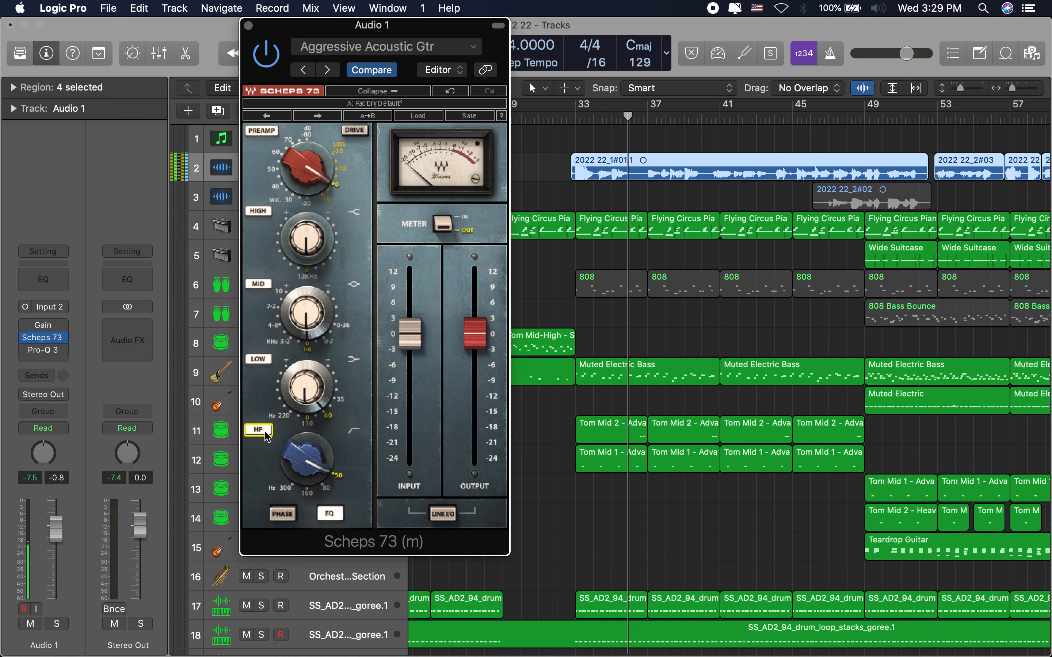
left_click(261, 431)
left_click_drag(305, 392, 305, 377)
left_click(262, 427)
left_click(262, 430)
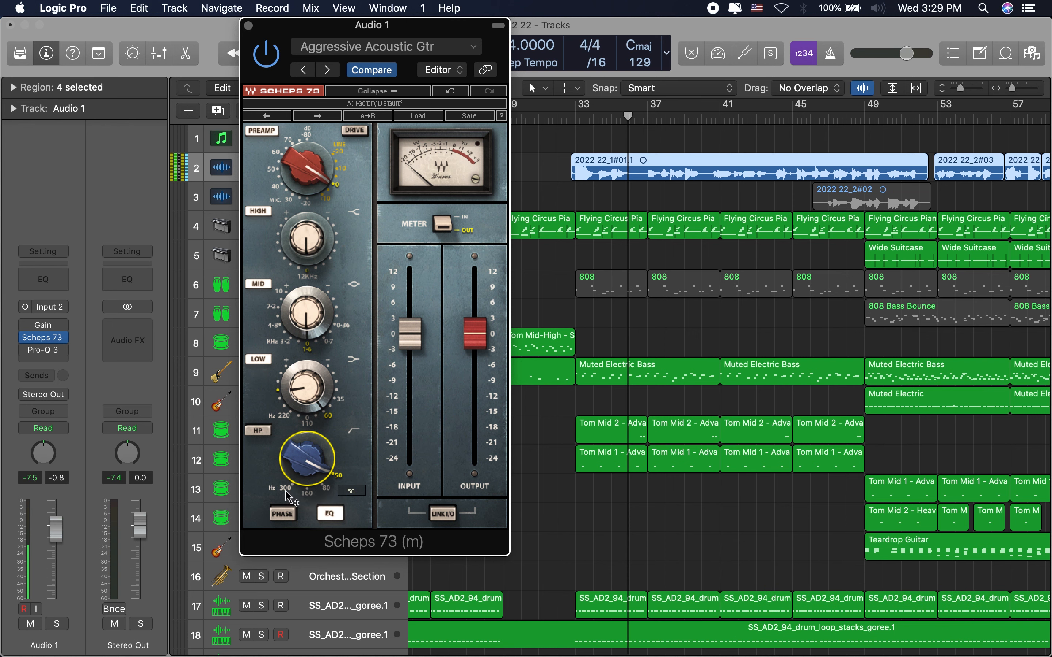
left_click(264, 431)
Audition the HP filter at 300, 160 and 80 Hz on the vocal, and return it to 50 Hz with Low gain at 0.
key("space")
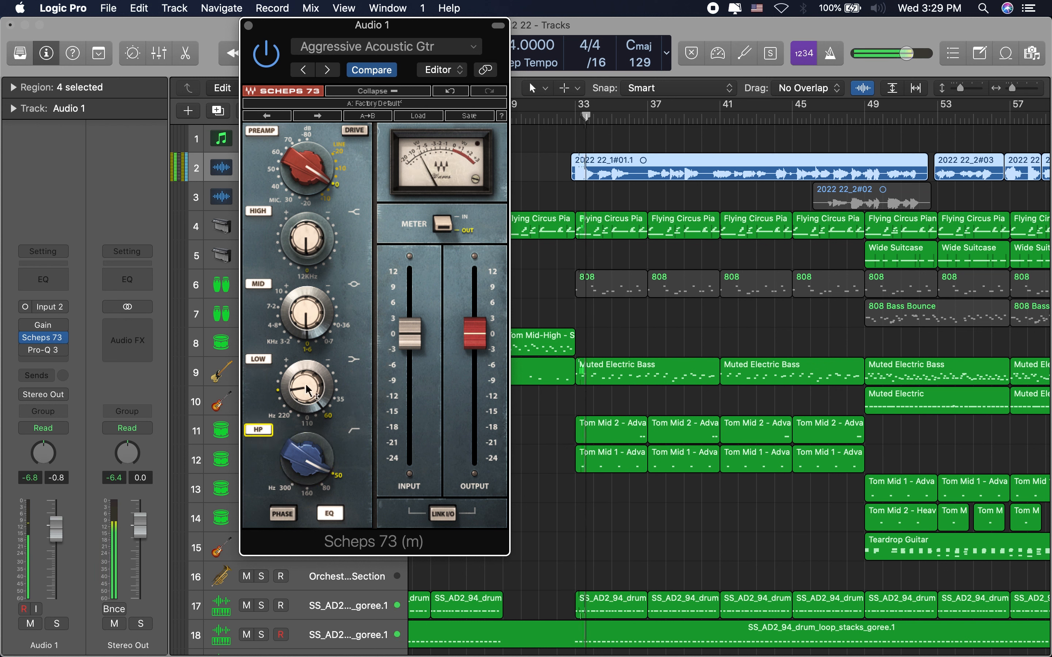
left_click_drag(308, 452, 307, 461)
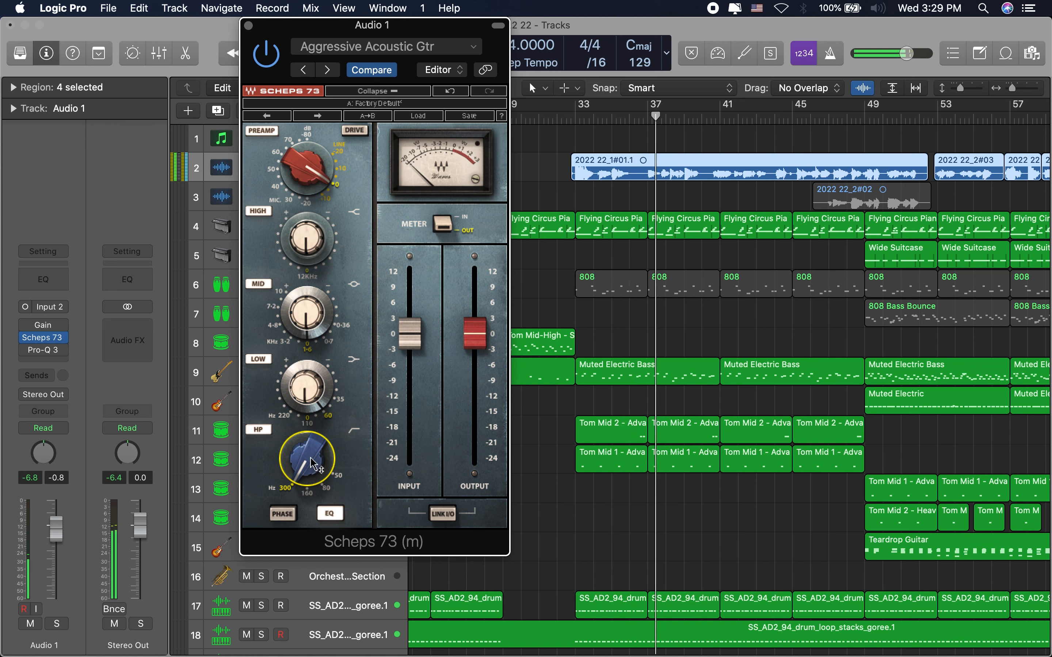
scroll(312, 466, "down", 1)
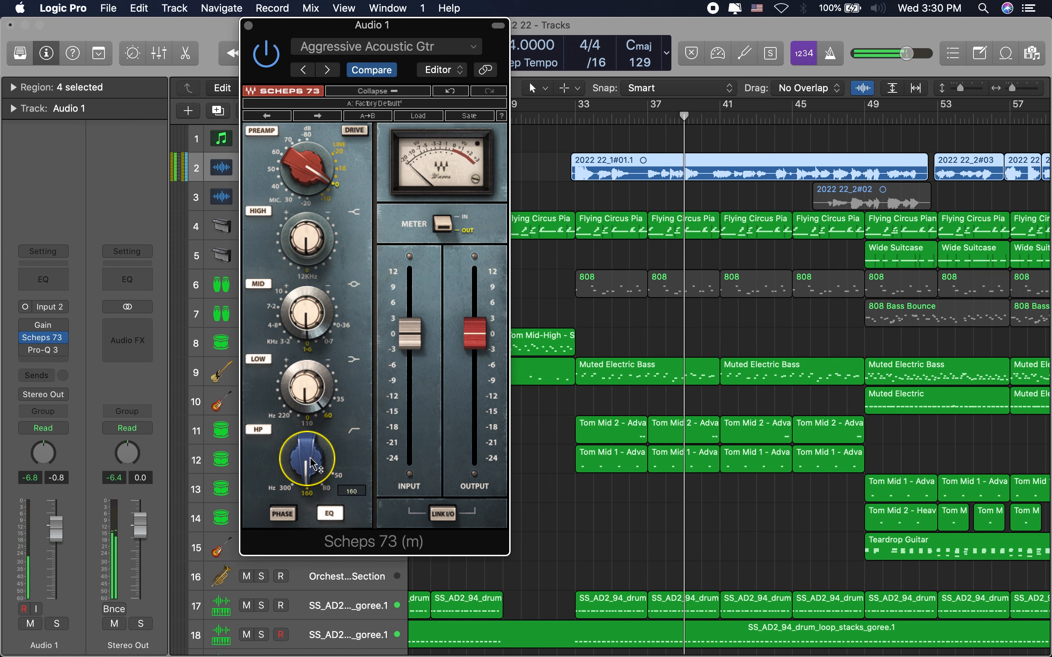
left_click_drag(310, 458, 310, 472)
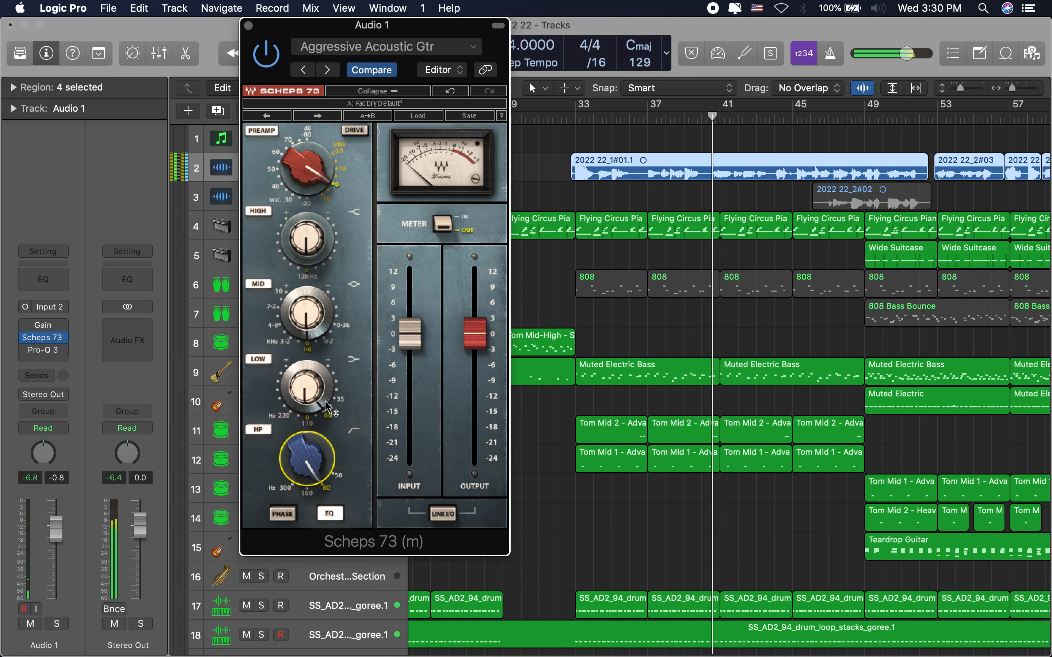
left_click_drag(307, 387, 306, 407)
left_click(339, 475)
key("space")
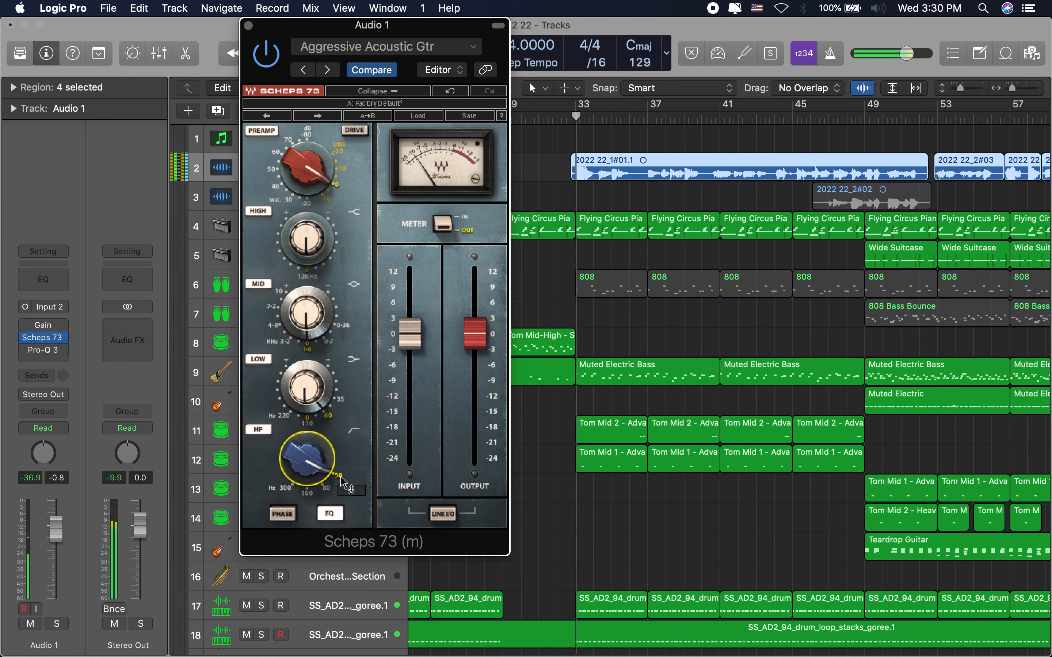
key("space")
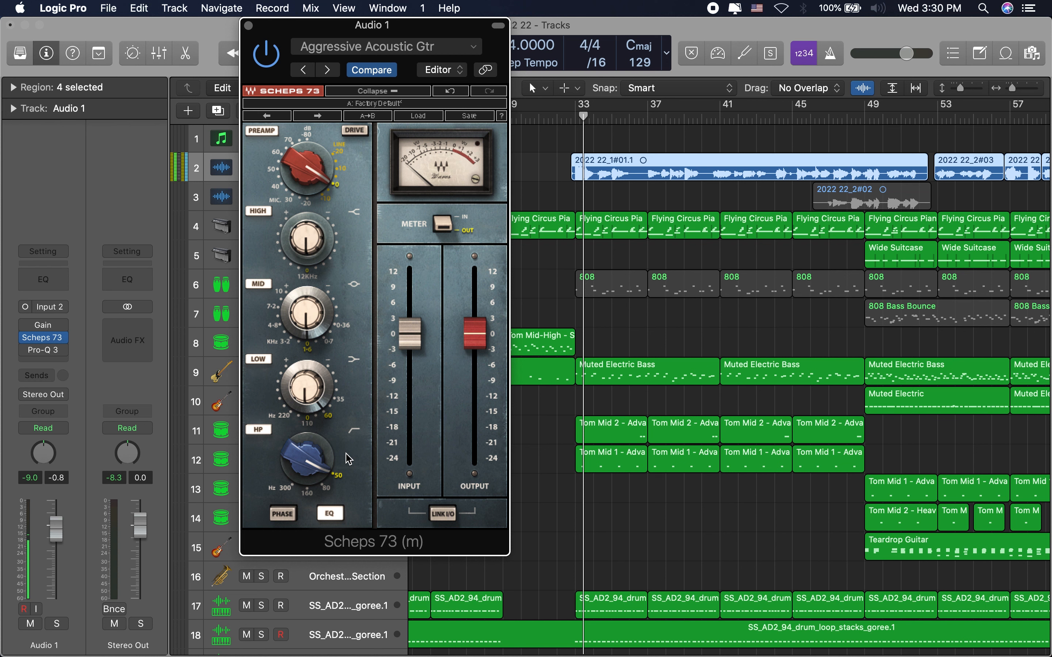
Disable the HP filter, and switch Phase on and back off.
left_click(261, 431)
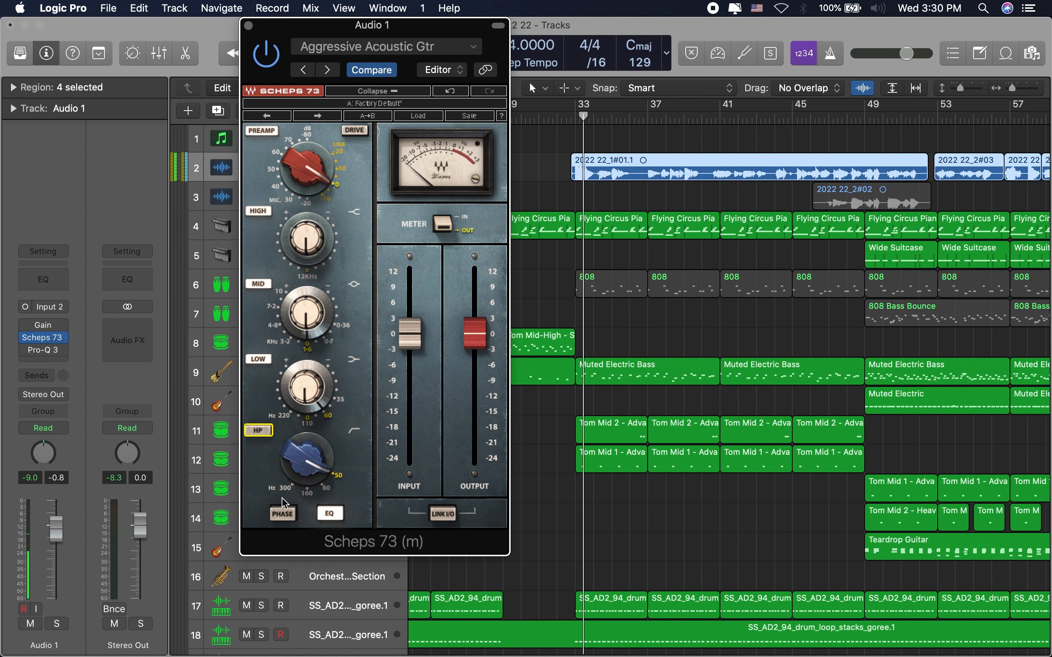
left_click(281, 513)
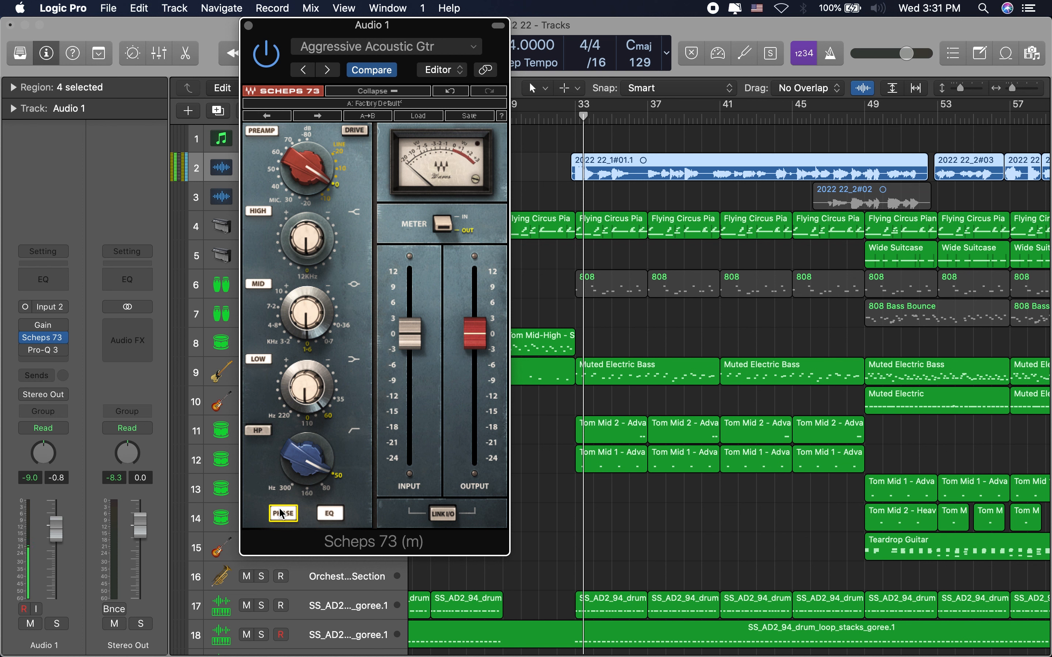
left_click(289, 518)
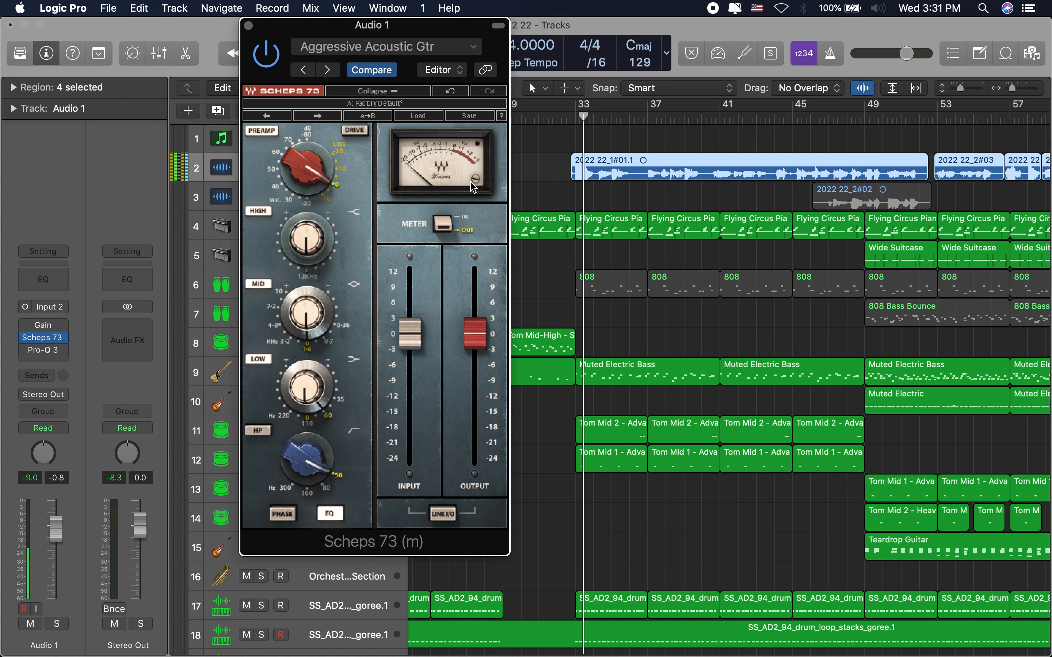
Watch the VU meter during vocal playback with its source at OUT and at IN, and return it to OUT.
key("space")
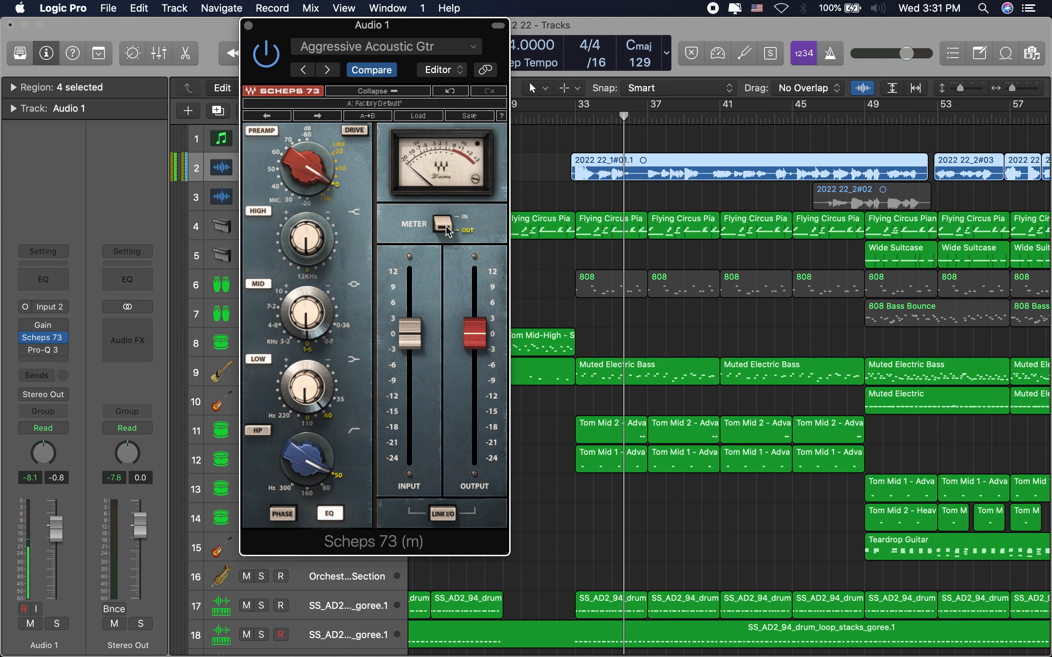
left_click(464, 221)
key("space")
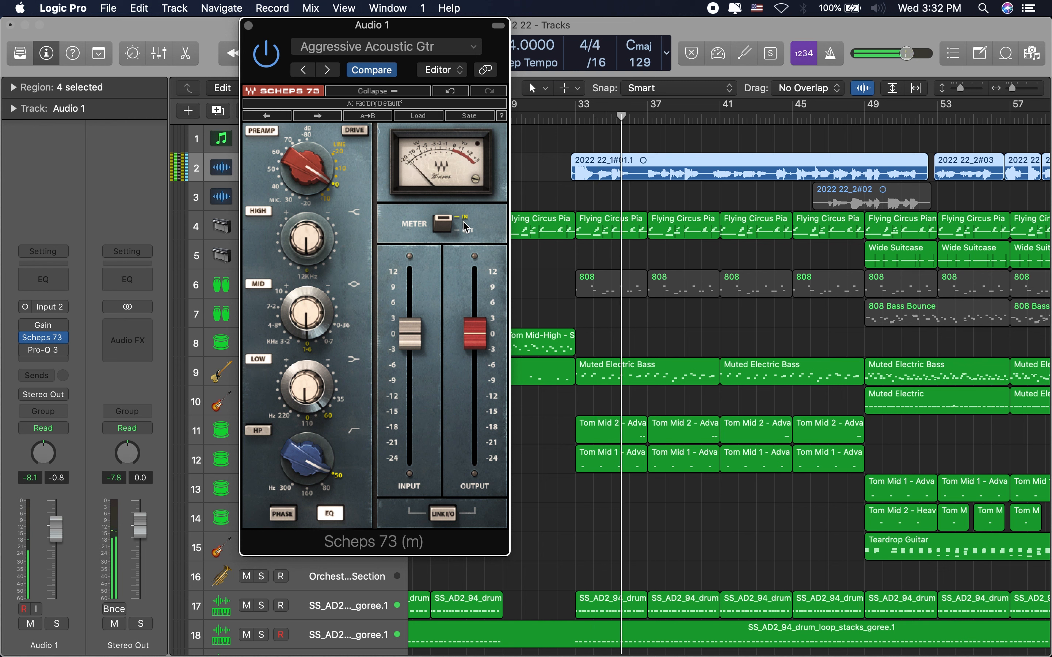
left_click(465, 234)
key("space")
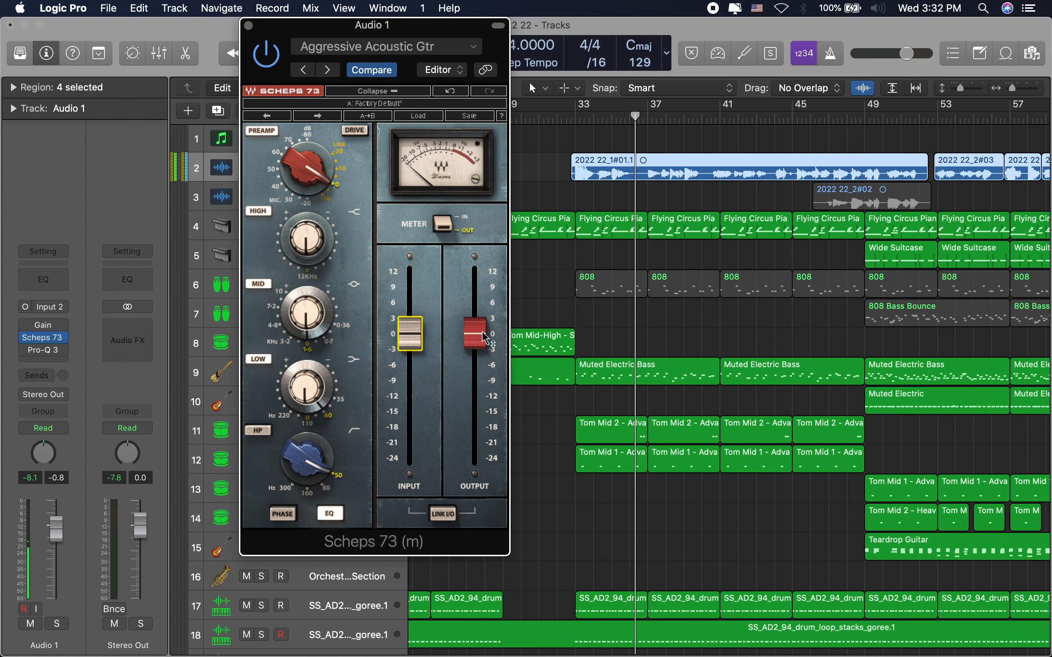
With the meter source at IN, try the Input fader during playback, return it to 0, and clear the meter's clip light.
left_click(443, 225)
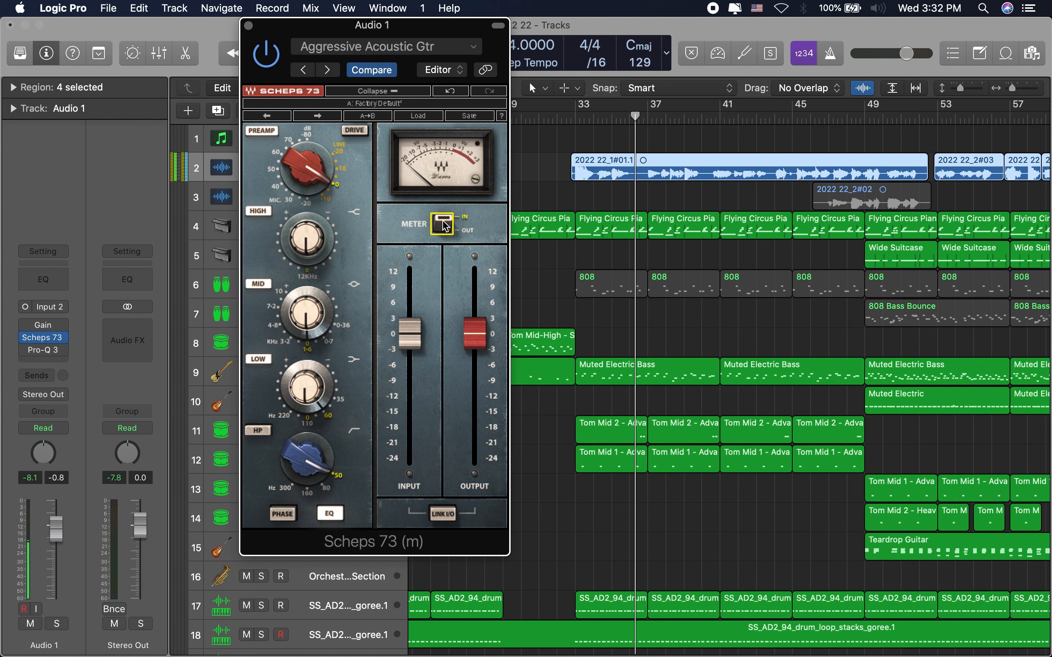
key("space")
mouse_move(413, 341)
left_mouse_down()
mouse_move(411, 295)
mouse_move(407, 343)
left_mouse_up()
key("space")
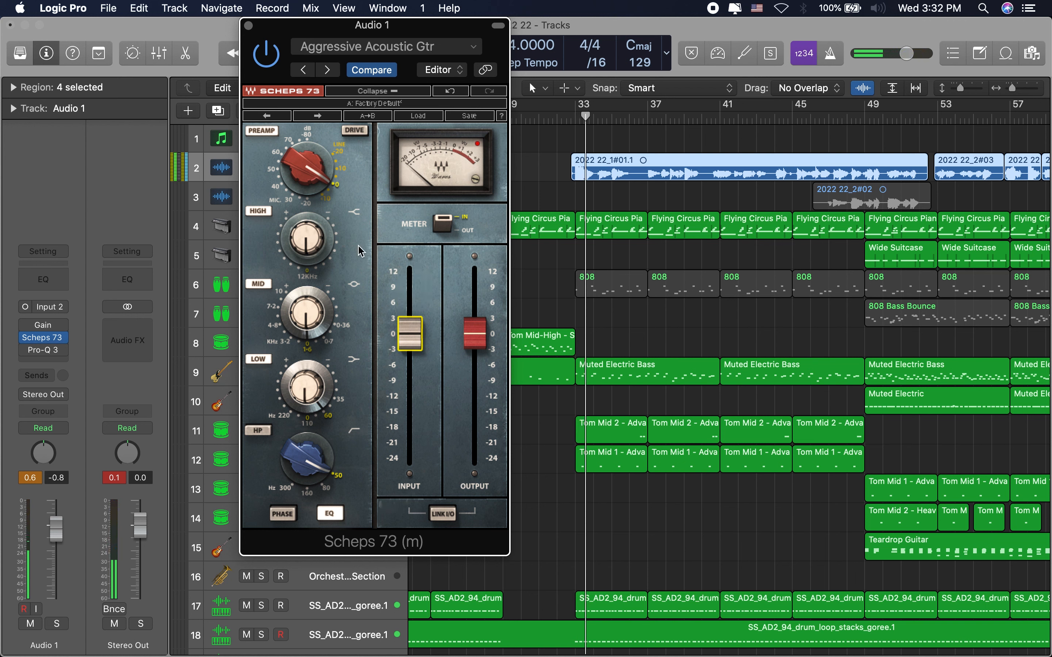
left_click_drag(298, 148, 321, 176)
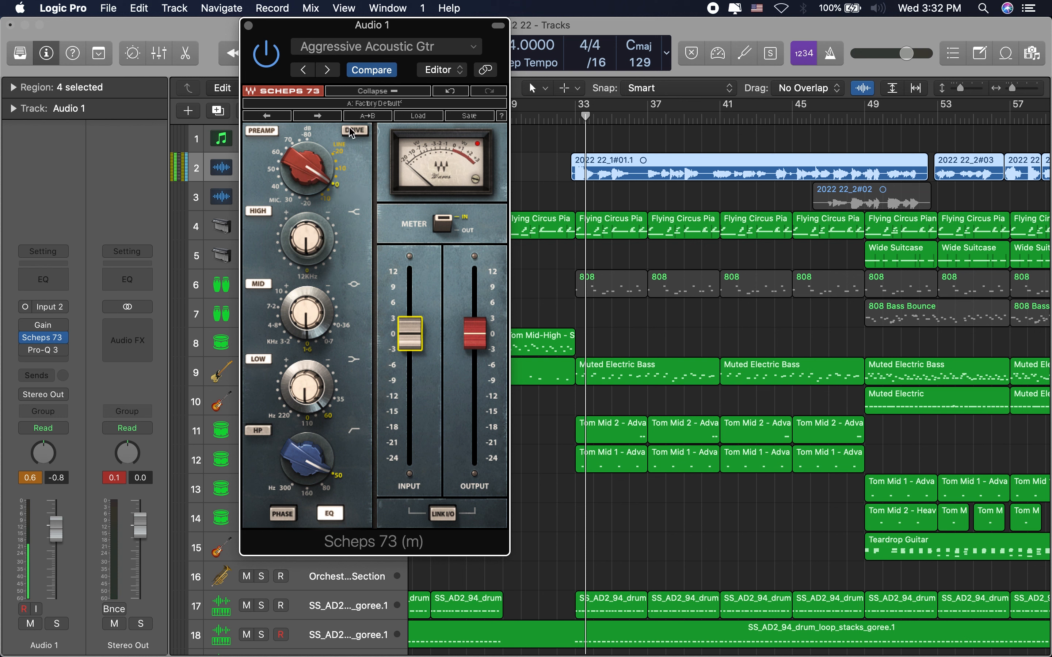
left_click(477, 144)
Set the meter source to OUT and raise the Output fader to about 9.9 while the vocal plays.
left_click(443, 224)
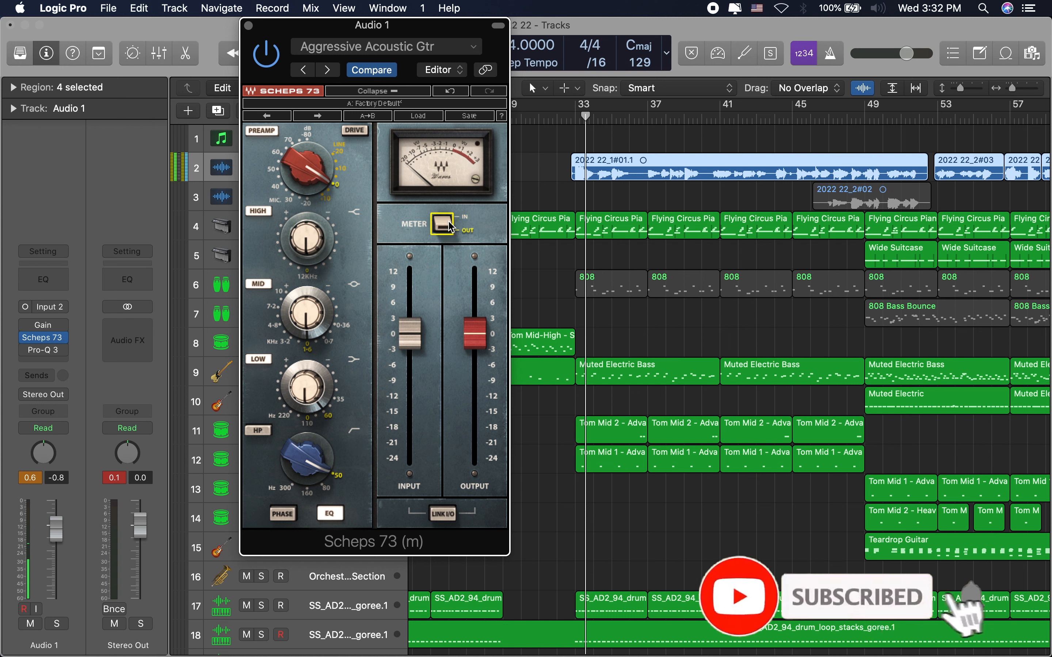
key("space")
left_click_drag(475, 334, 475, 282)
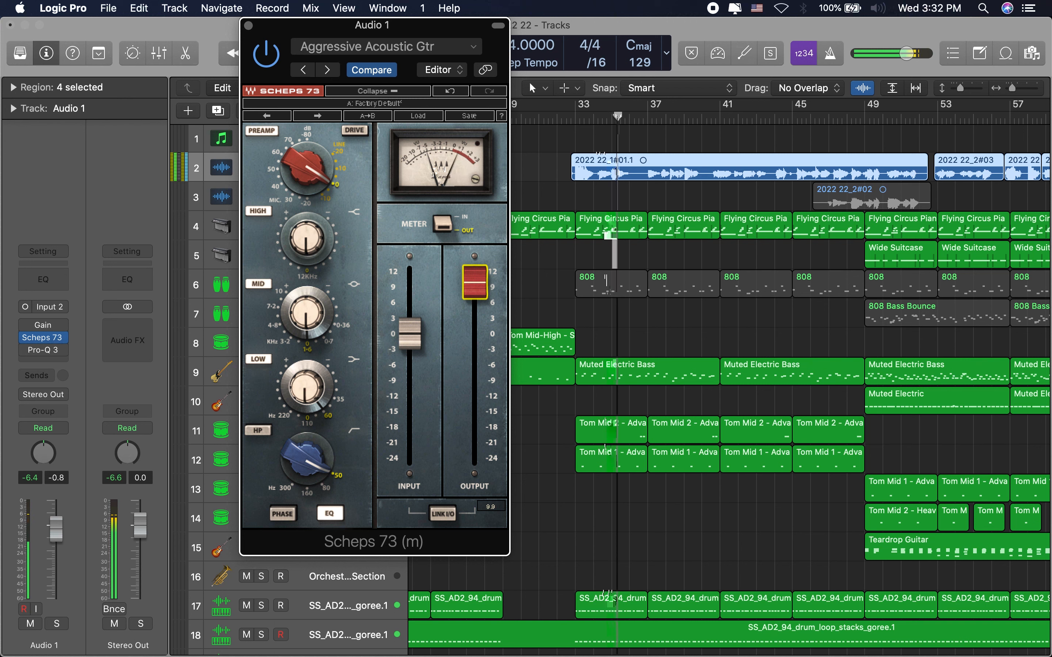
Return the Output fader to 0 and turn on LINK I/O for the input and output faders.
left_click_drag(482, 272, 478, 347)
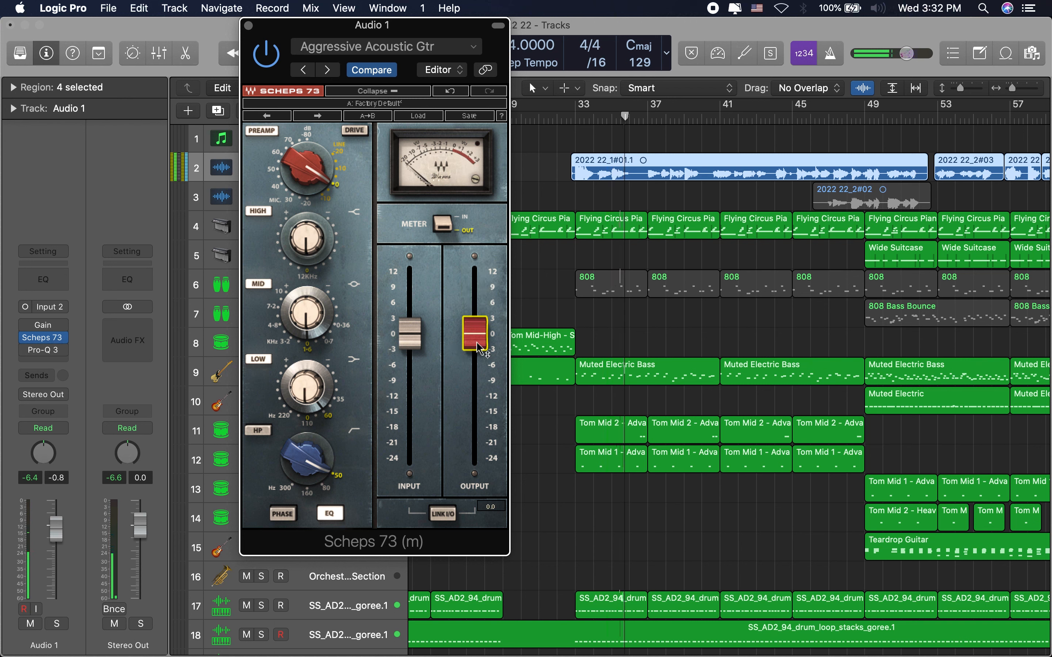
left_click(443, 513)
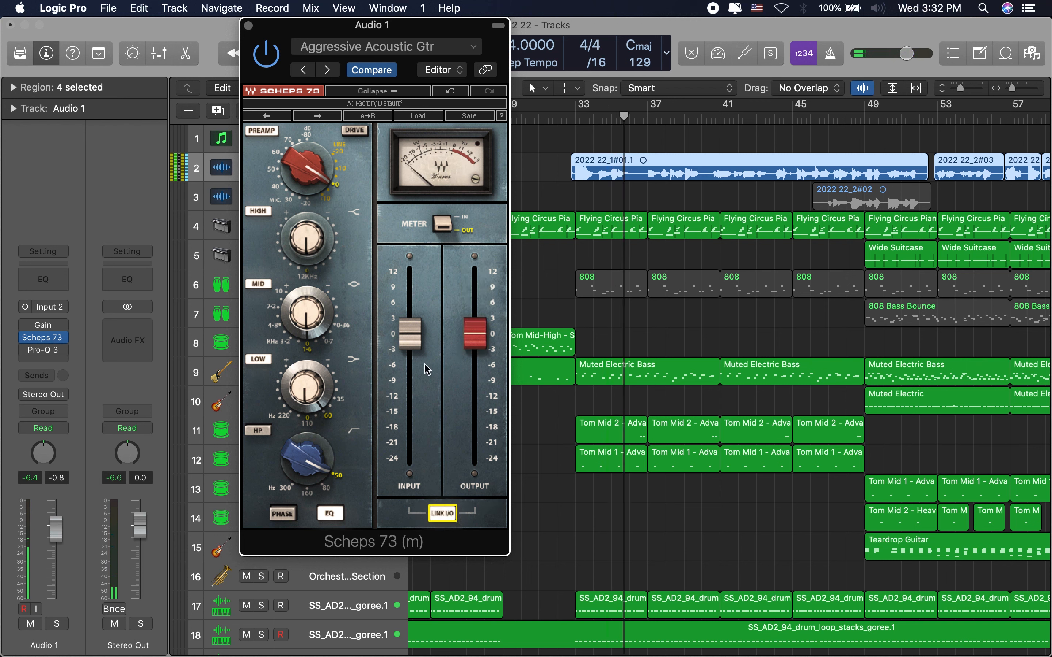
mouse_move(416, 347)
left_click(412, 343)
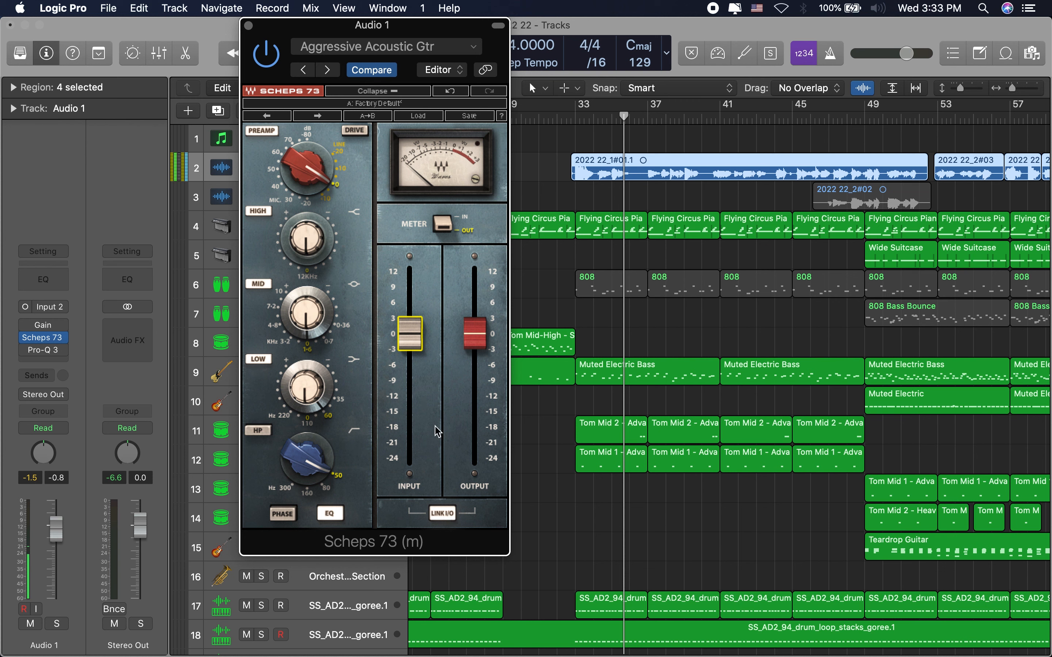
During vocal playback, try raising the linked Input fader to 6.4 and 12.0, and return it to 0.
left_click_drag(422, 335, 410, 300)
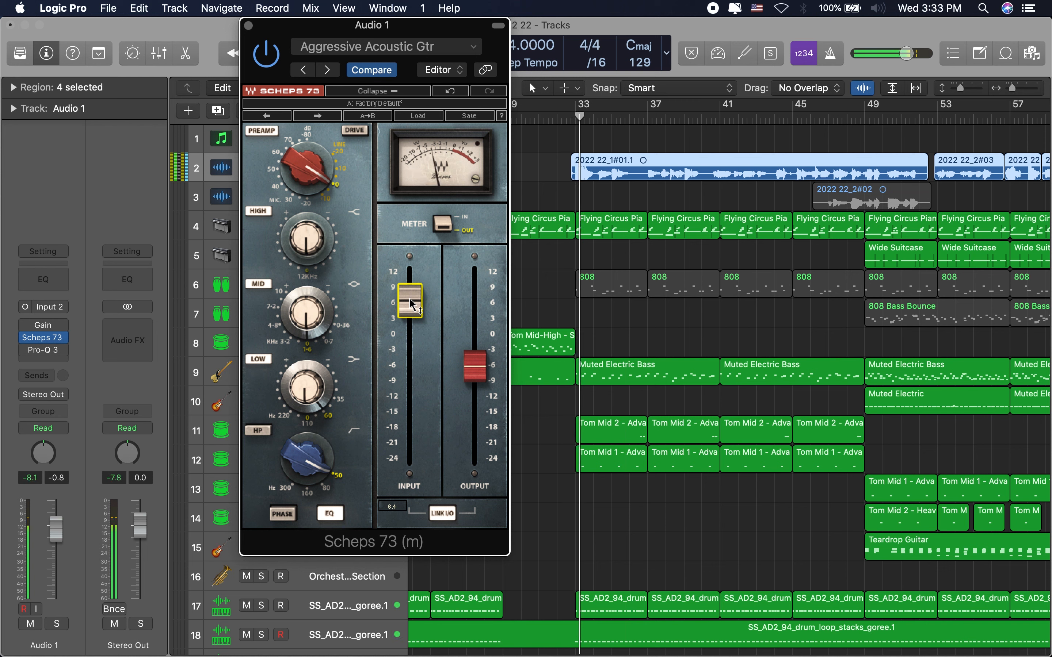
left_click_drag(411, 305, 410, 272)
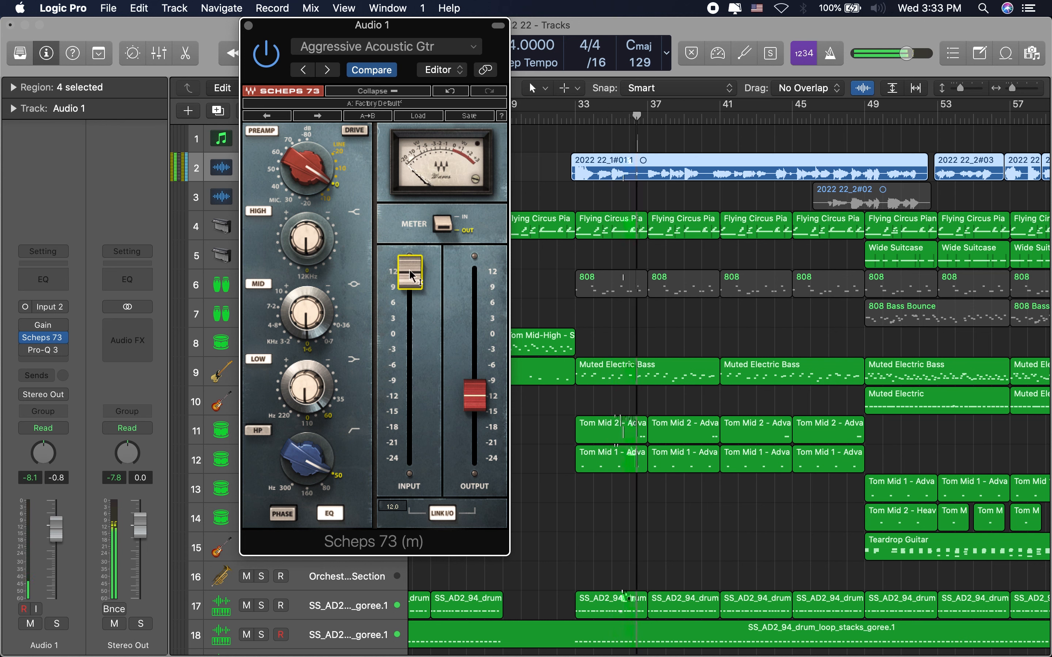
left_click(647, 113)
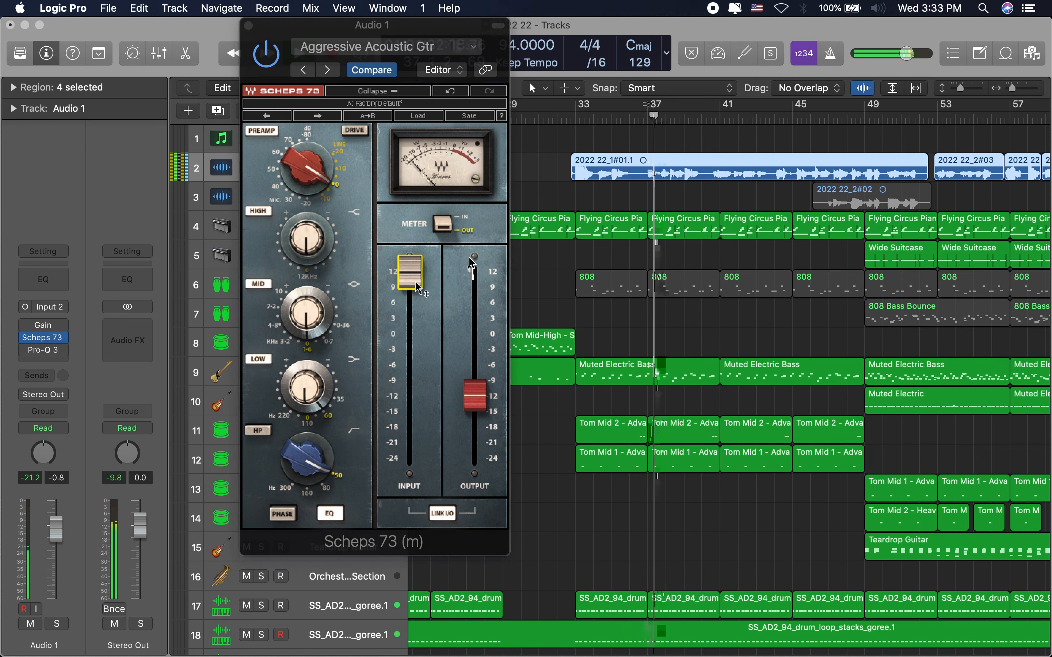
mouse_move(410, 272)
left_mouse_down()
mouse_move(415, 409)
mouse_move(410, 272)
left_mouse_up()
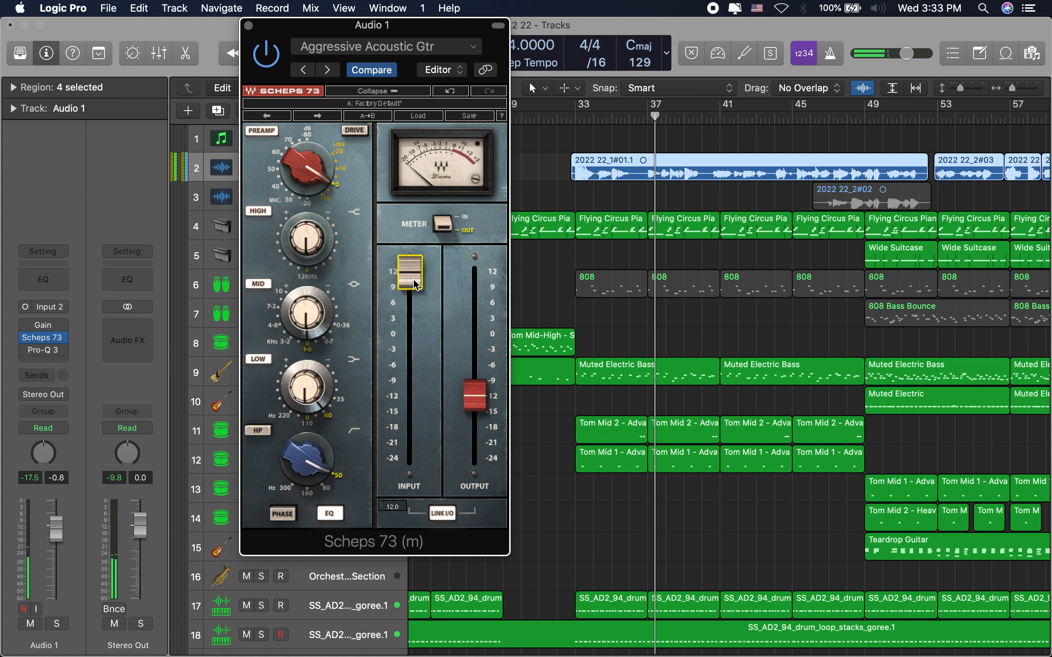
left_click_drag(415, 285, 415, 346)
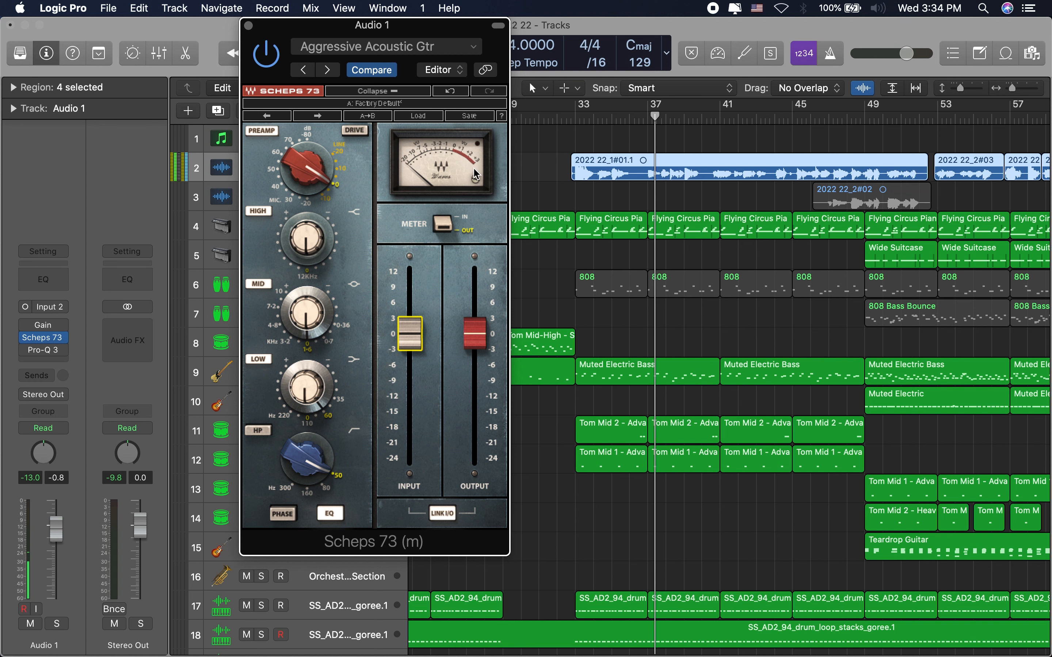
Point out the VU meter's calibration screw and place the playhead at the start of bar 33.
left_click(475, 177)
left_click(475, 179)
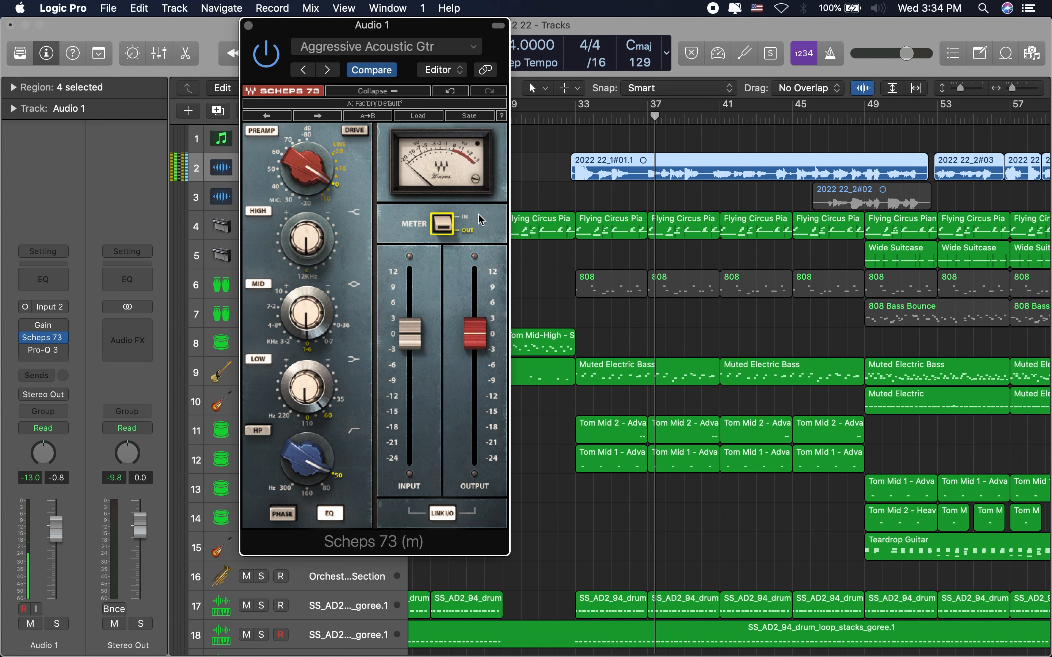
mouse_move(477, 180)
left_click(574, 120)
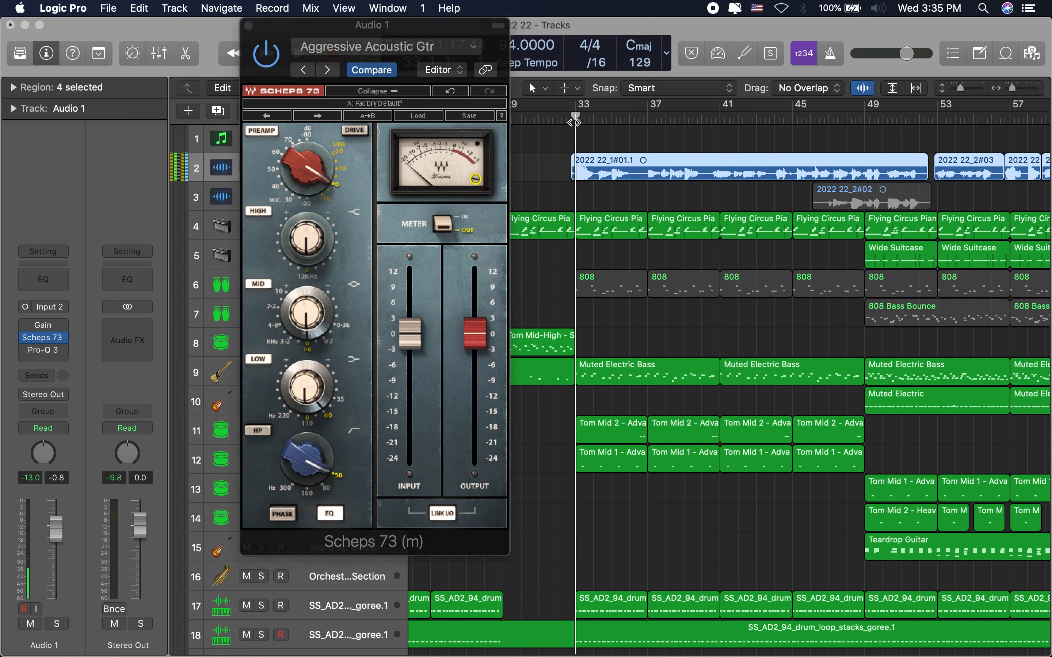
Open the Pro-Q 3 plug-in on the vocal track and move its window clear of the Scheps 73 controls.
mouse_move(51, 357)
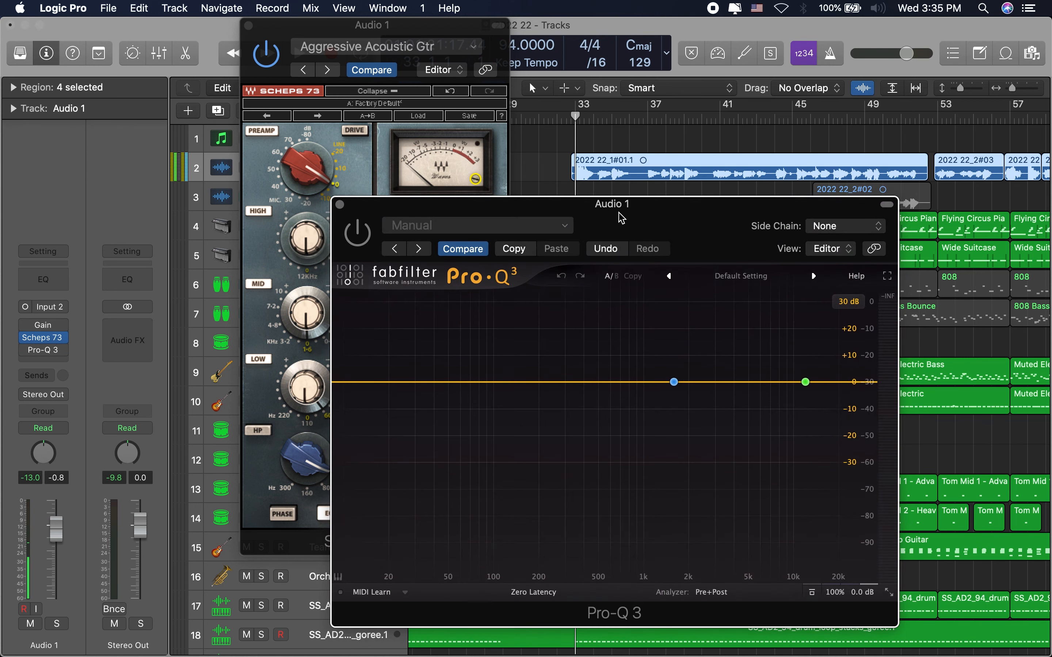
left_click_drag(652, 205, 793, 71)
mouse_move(942, 239)
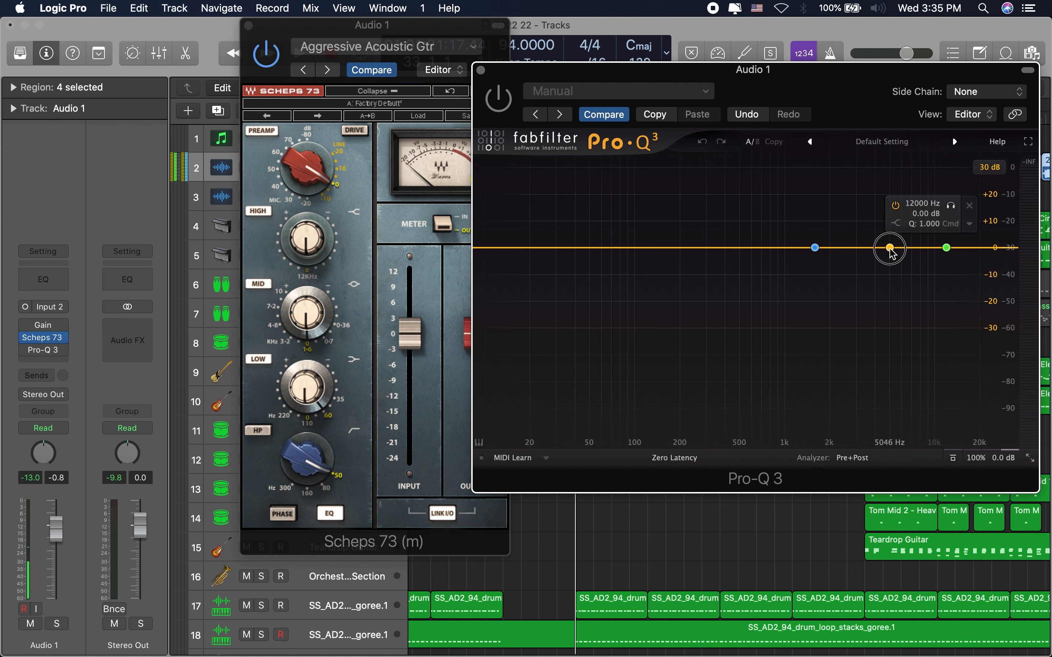
In Pro-Q 3, bypass a new bell band of about -1.64 dB near 3.2 kHz and raise the 12000 Hz high shelf to about +22.40 dB.
left_click_drag(888, 247, 857, 254)
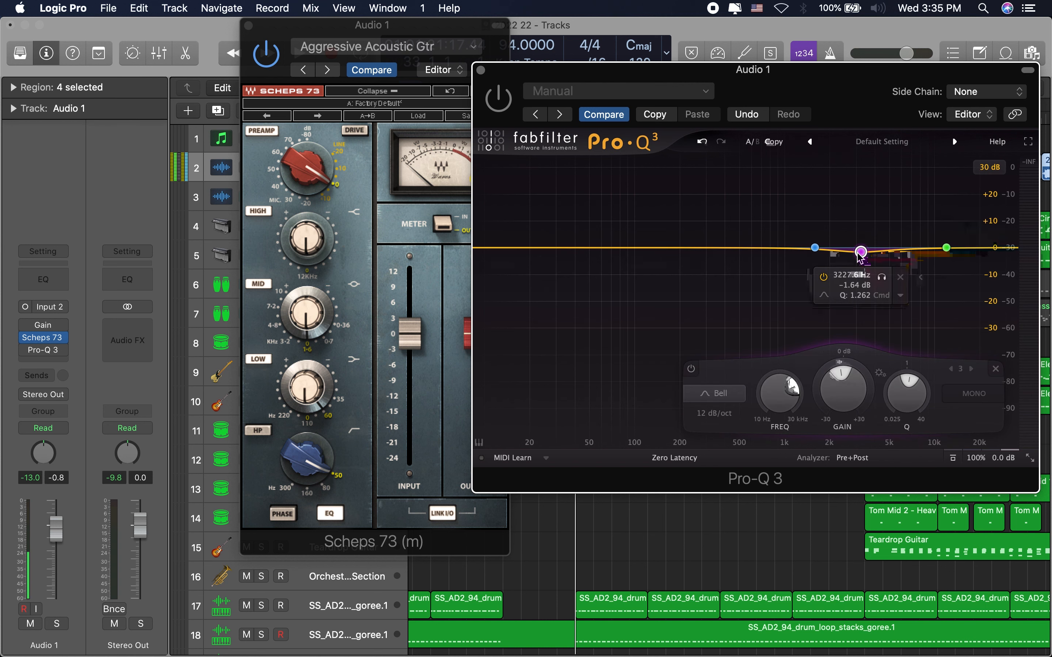
left_click(823, 277)
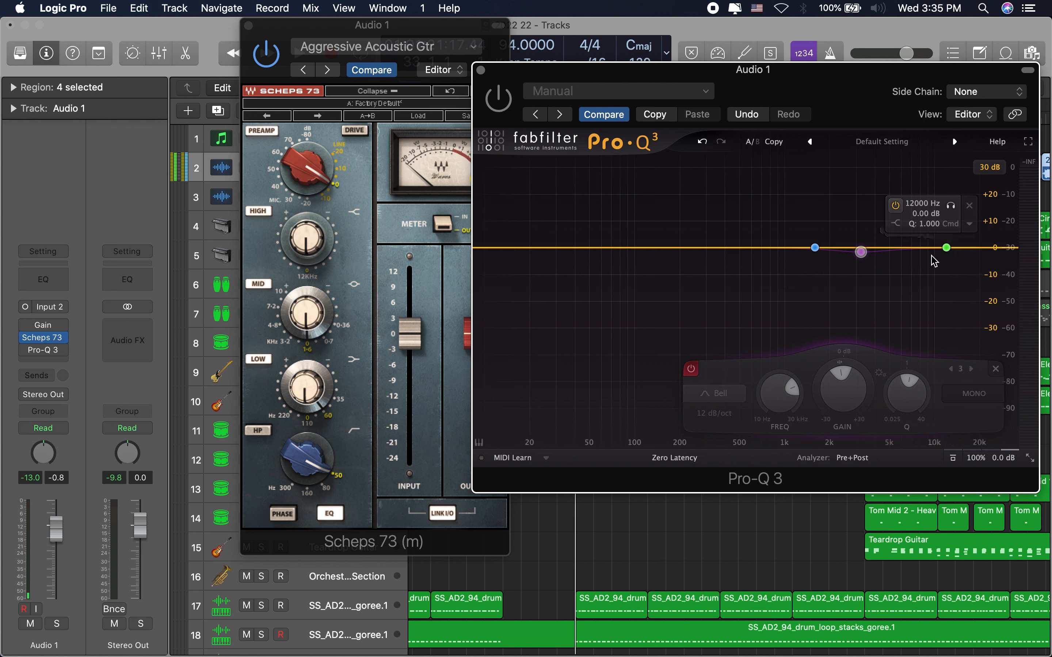
left_click(946, 247)
left_click_drag(843, 389, 848, 311)
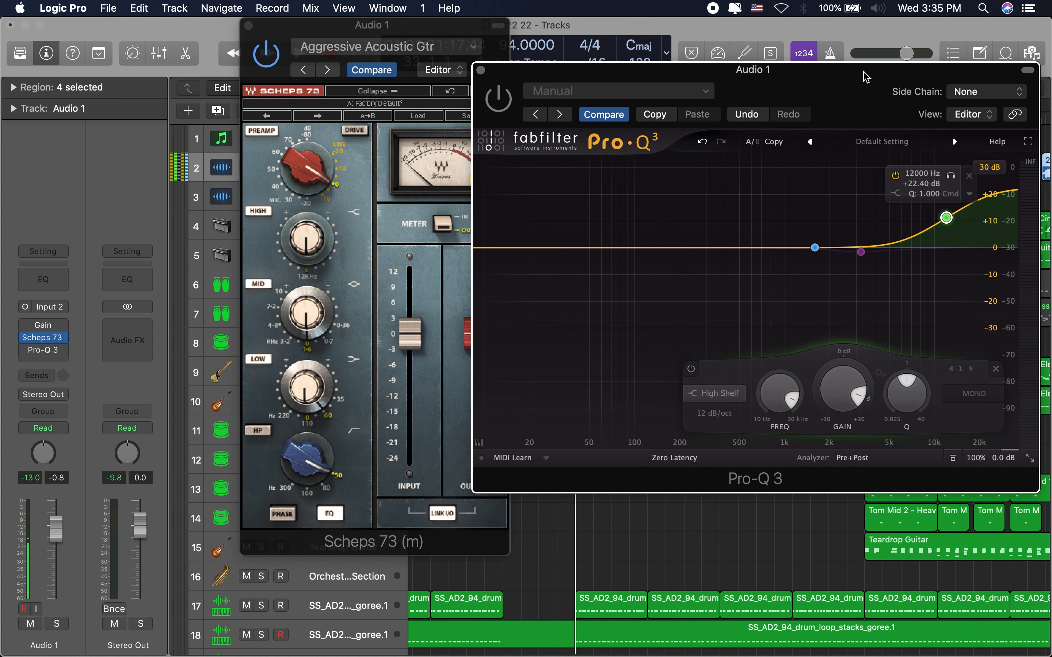
Arrange the Scheps 73 and Pro-Q 3 windows side by side, with Pro-Q 3 lowered to uncover the timeline ruler.
left_click_drag(862, 87, 758, 115)
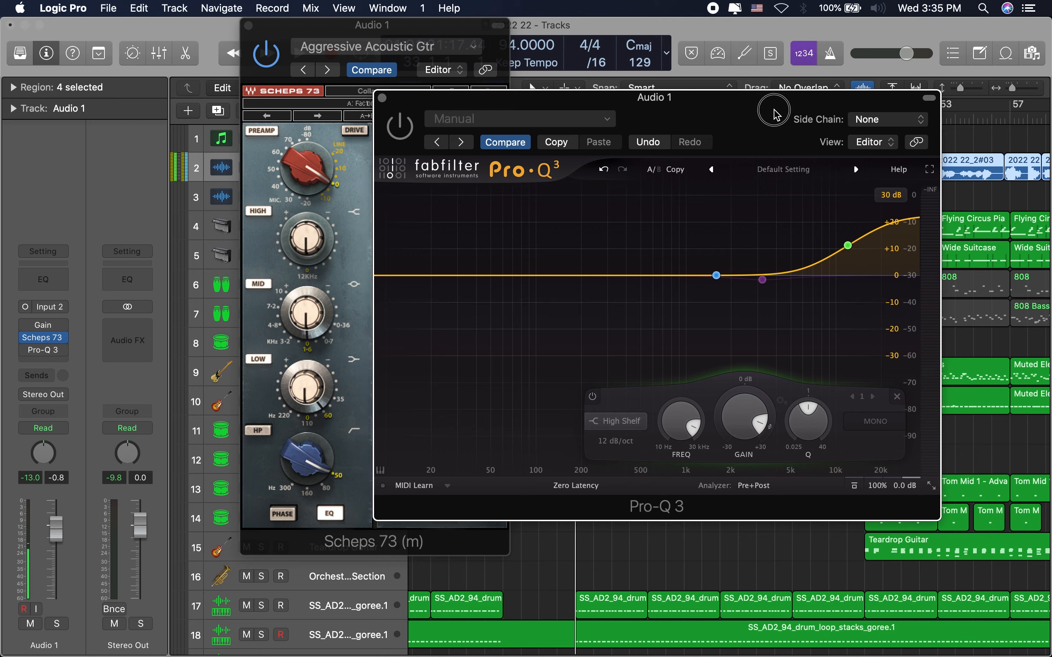
left_click_drag(763, 106, 822, 106)
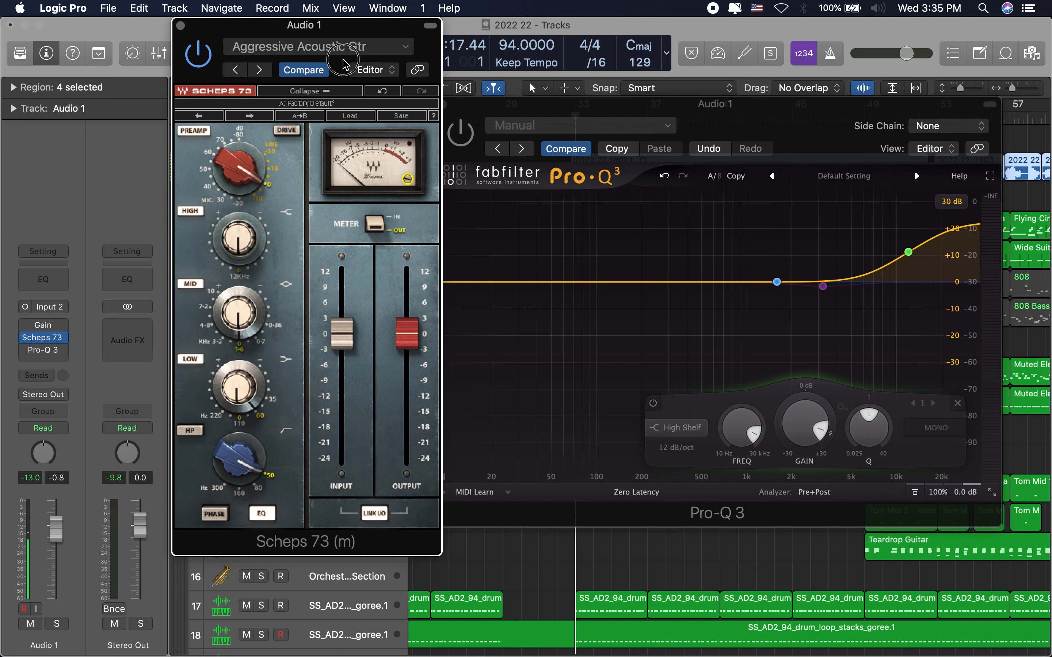
left_click_drag(323, 60, 256, 96)
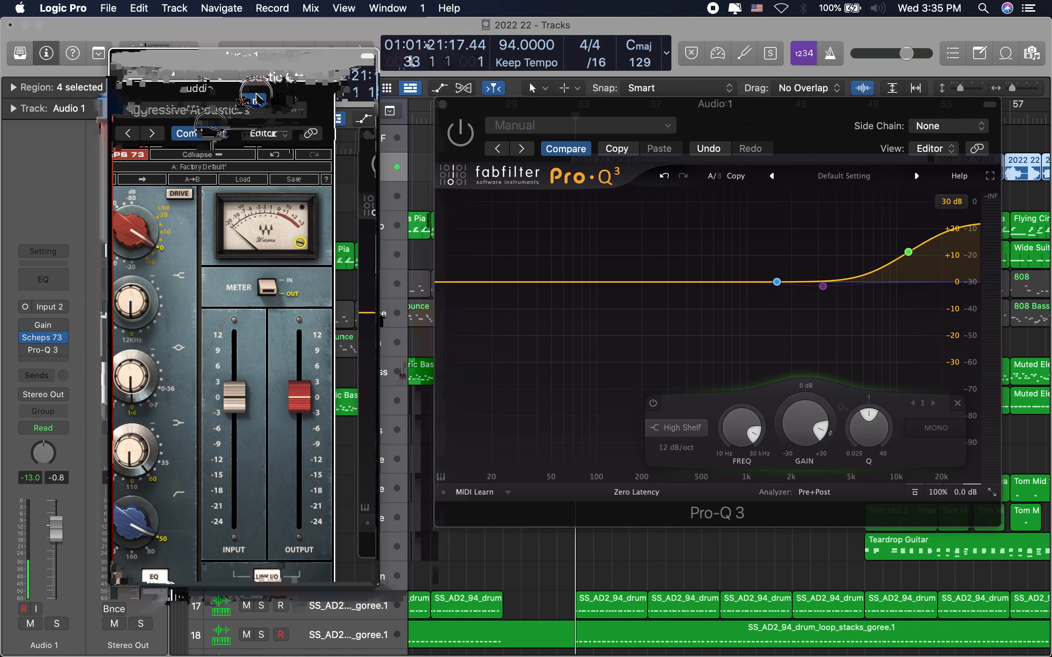
left_click_drag(609, 114, 560, 112)
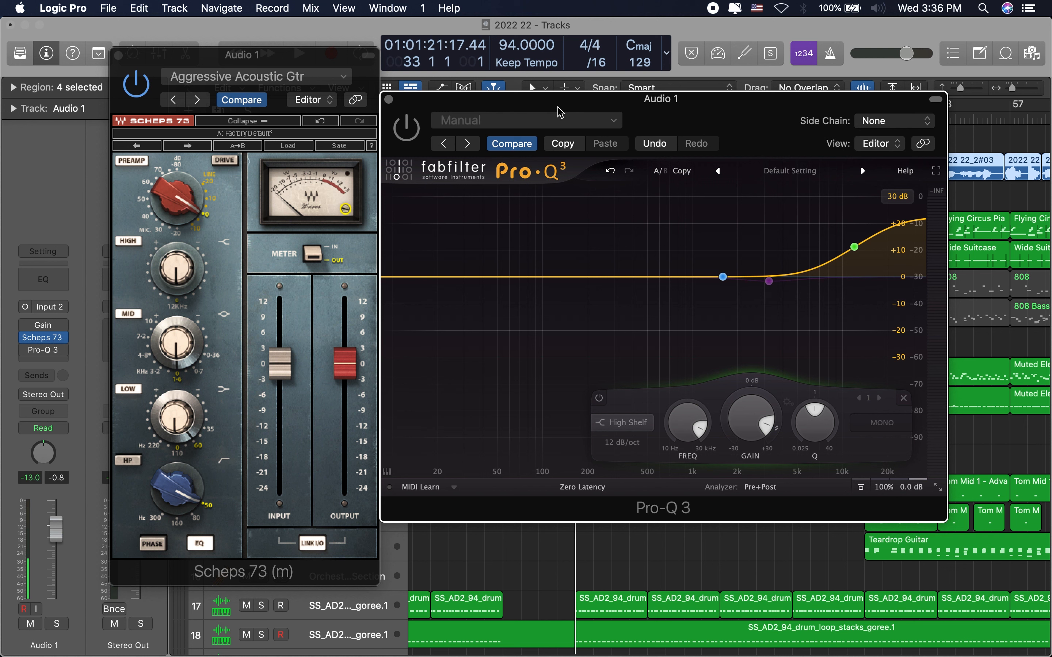
mouse_move(716, 252)
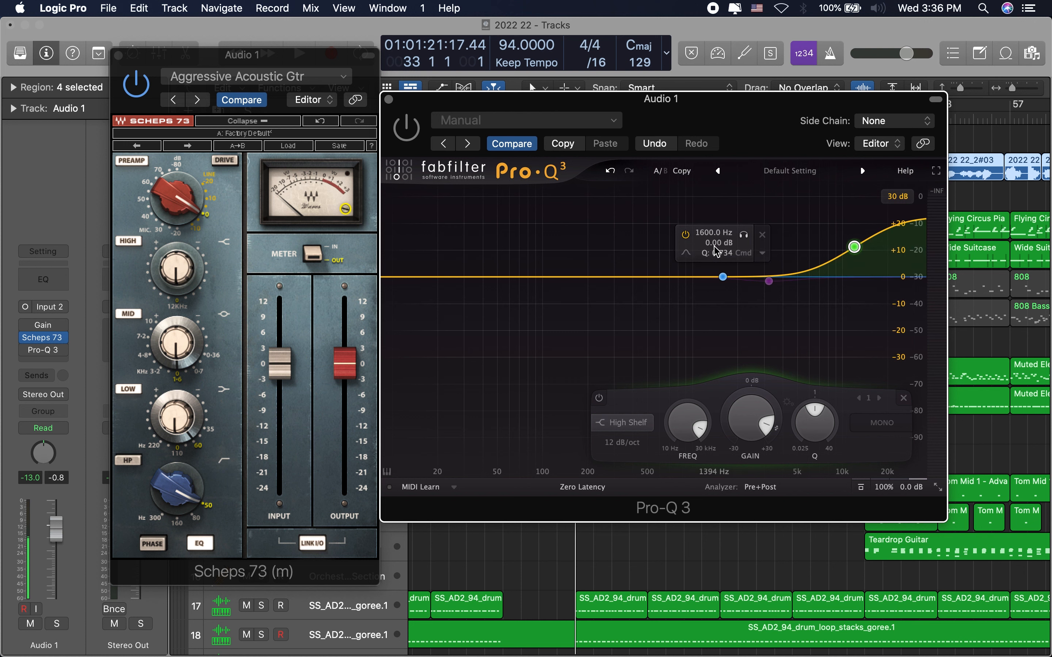
left_click_drag(432, 114, 428, 380)
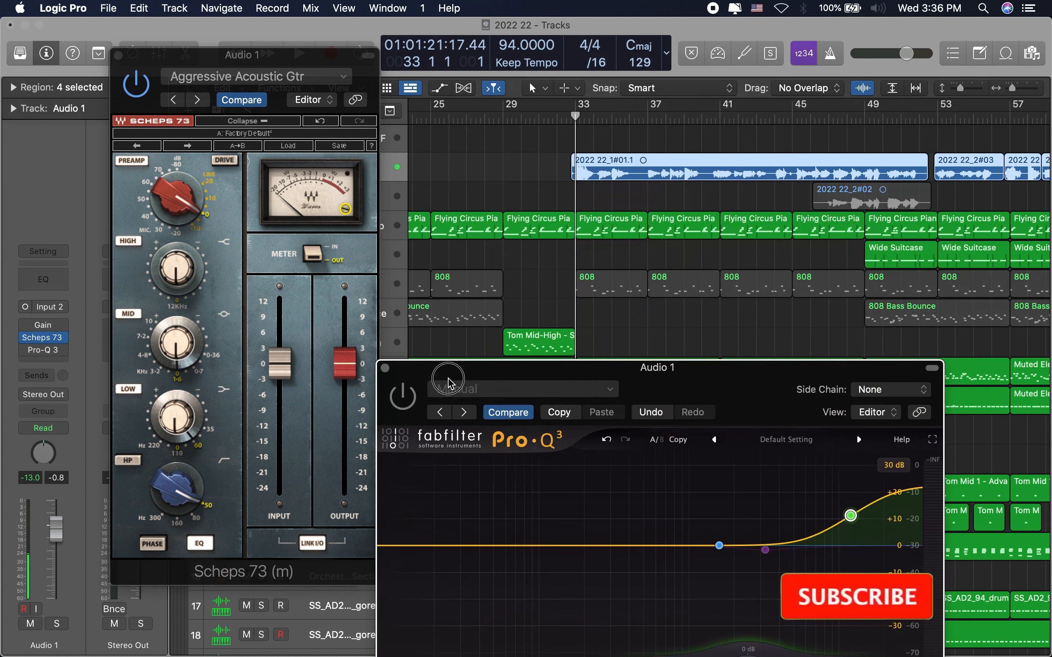
Boost the Scheps 73 High band to about 7.9 and start playback from bar 32.
left_click(557, 119)
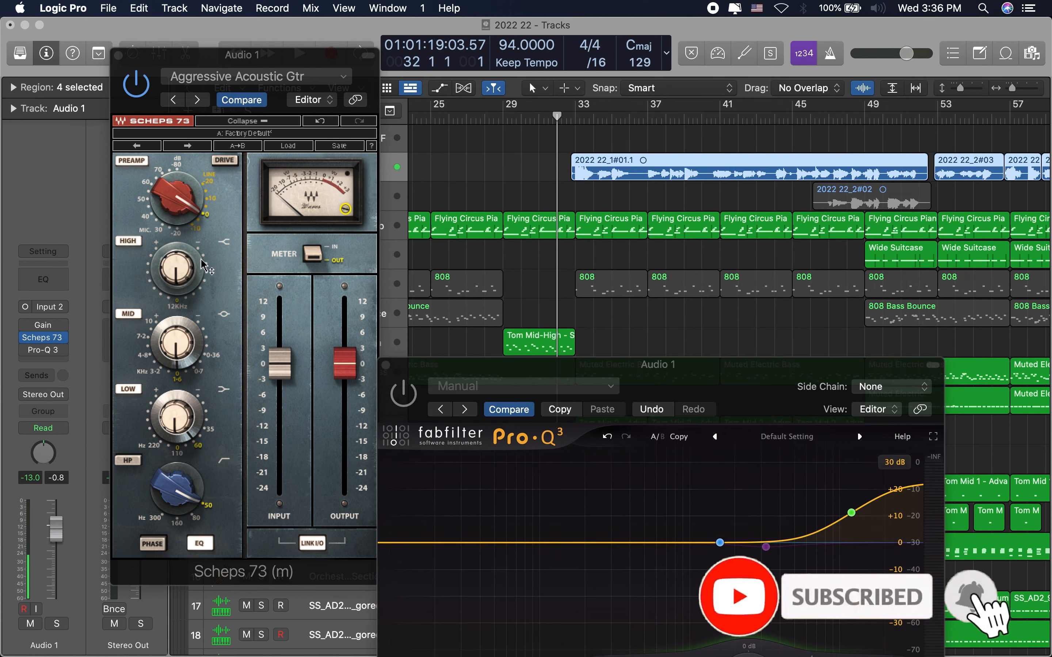
left_click(184, 274)
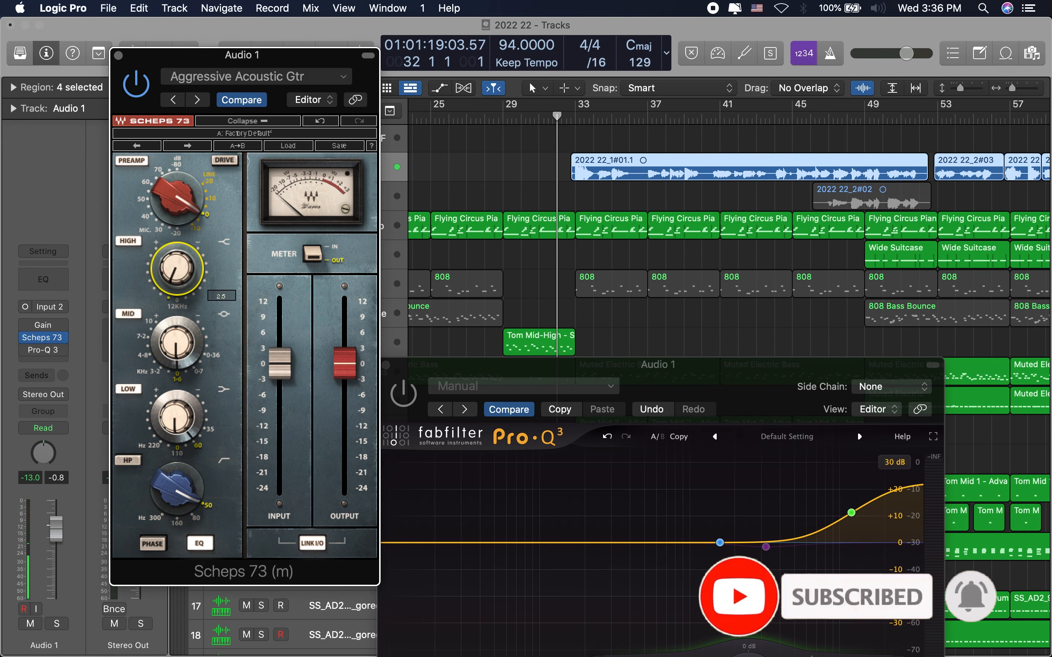
left_click_drag(185, 274, 185, 252)
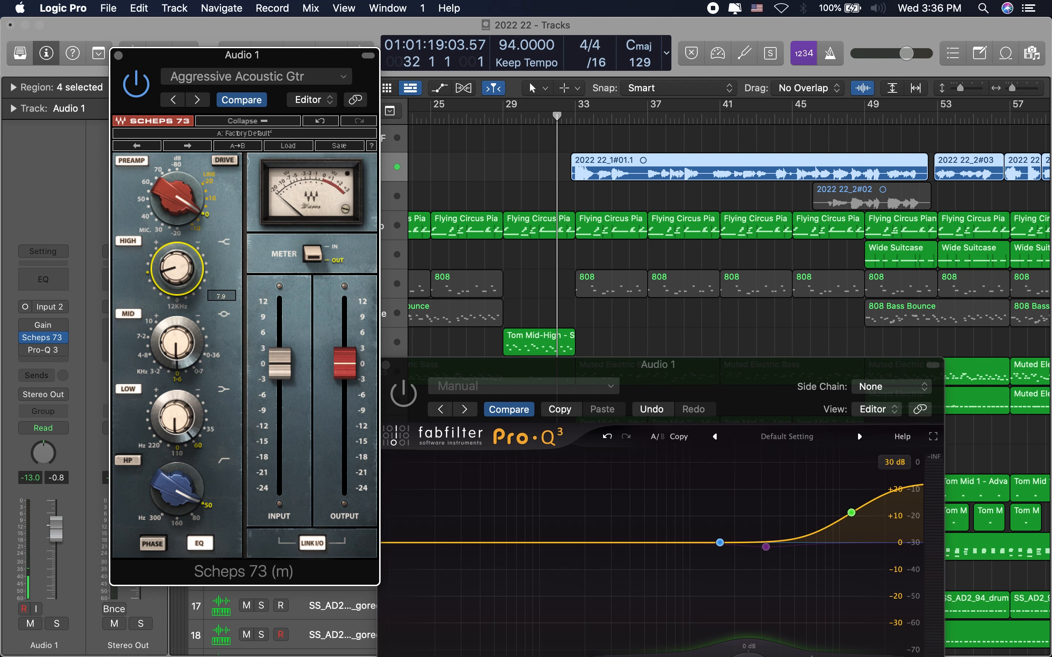
key("space")
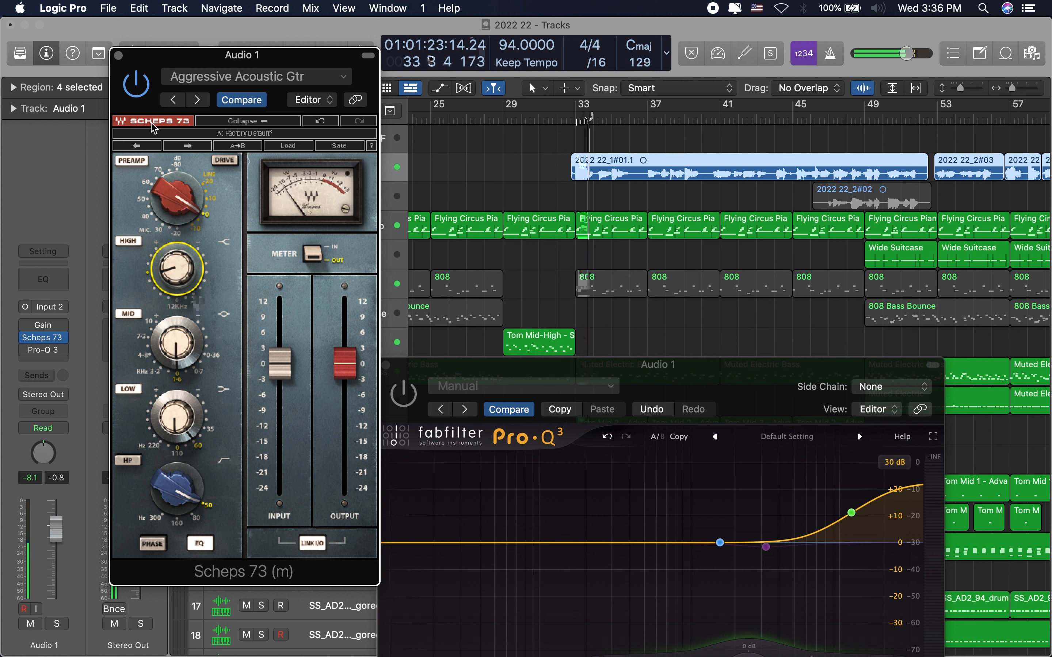
Bypass Scheps 73 and replay the vocal from bar 33 for comparison, and switch the plug-in back on.
left_click(137, 83)
left_click(586, 115)
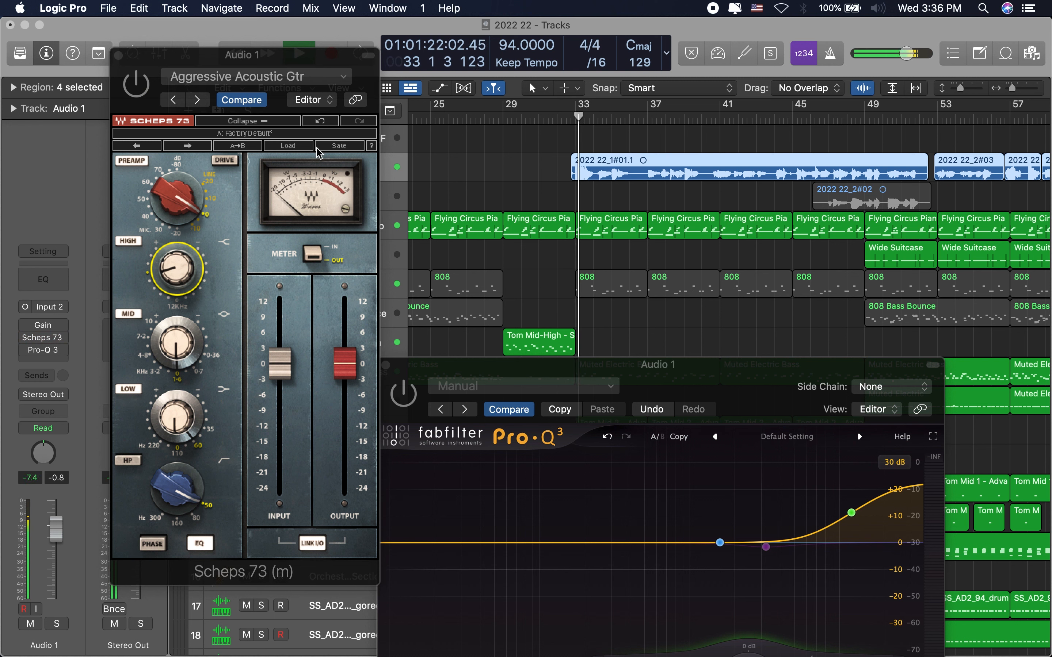
left_click(142, 89)
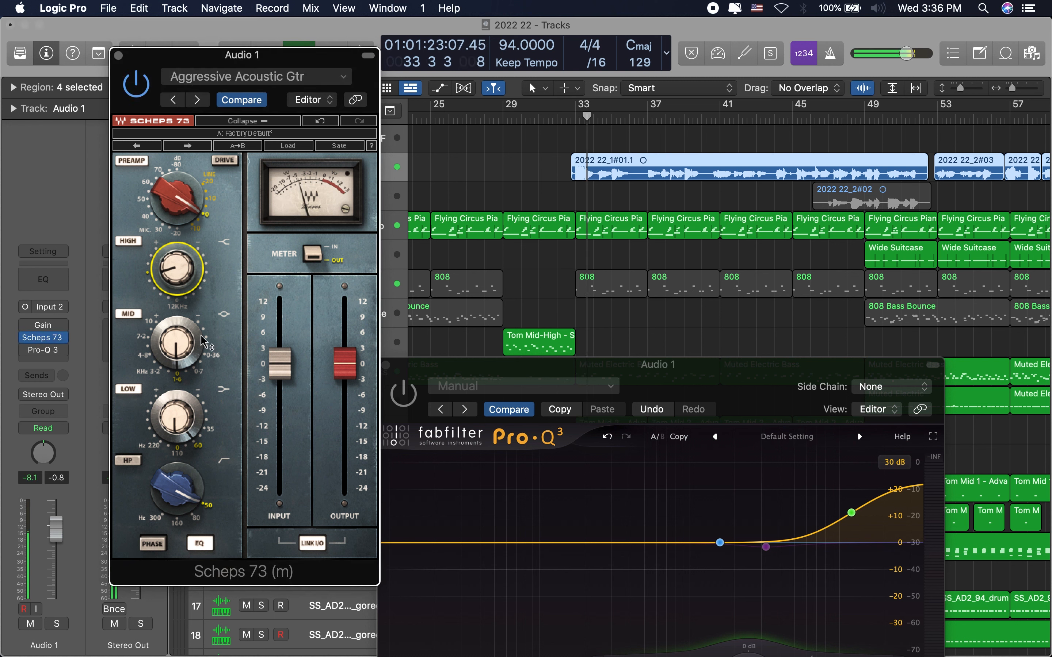
Boost the Mid and Low band gains during playback, with the Low frequency set to 35 Hz.
left_click_drag(179, 347, 179, 383)
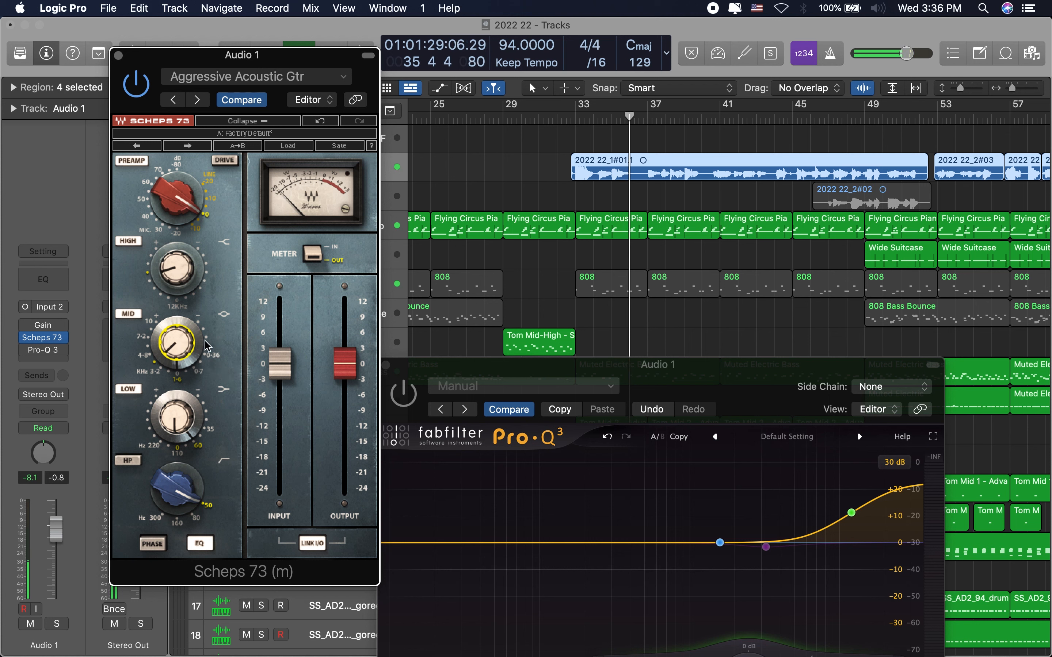
left_click_drag(664, 368, 635, 146)
left_click(208, 429)
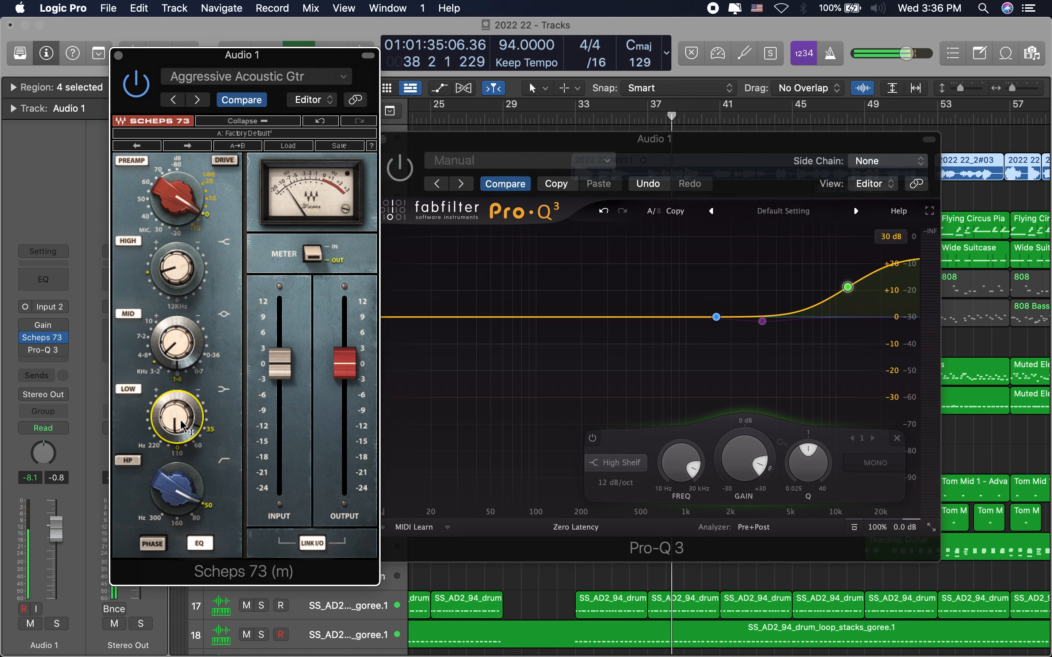
left_click_drag(181, 425, 150, 462)
Turn on the HP filter at 50 Hz and replay the vocal with the EQ settings active.
left_click(128, 460)
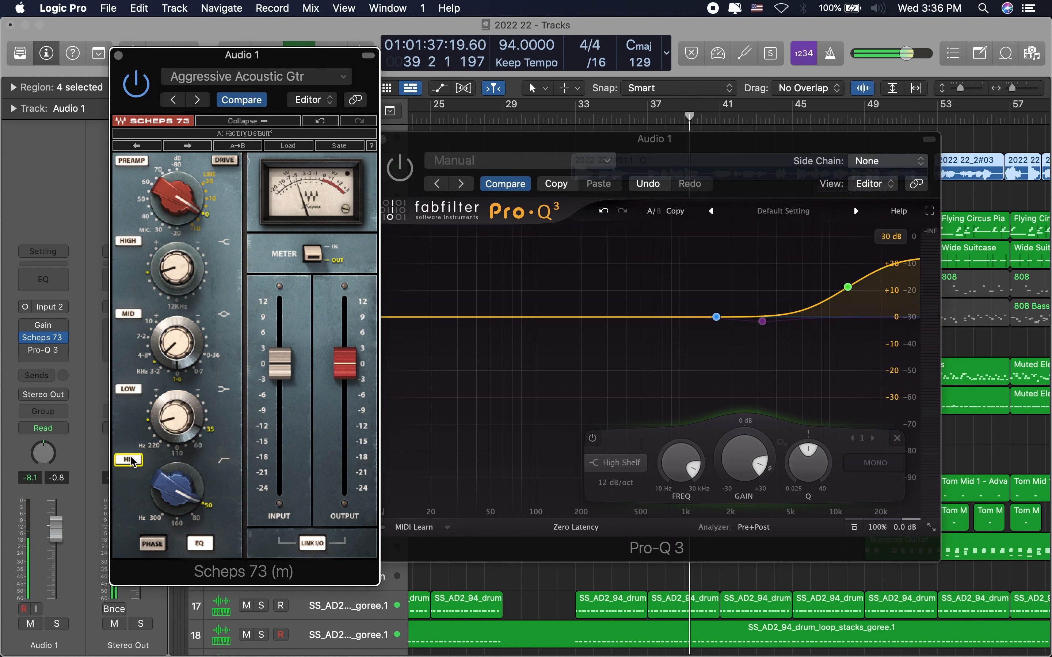
left_click(187, 437)
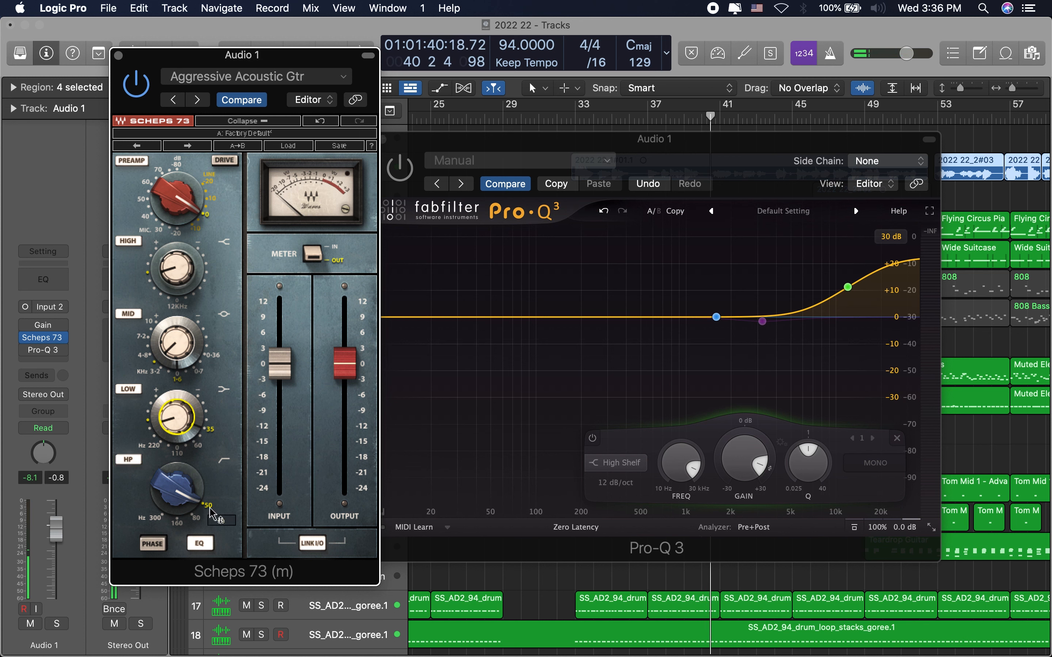
mouse_move(198, 419)
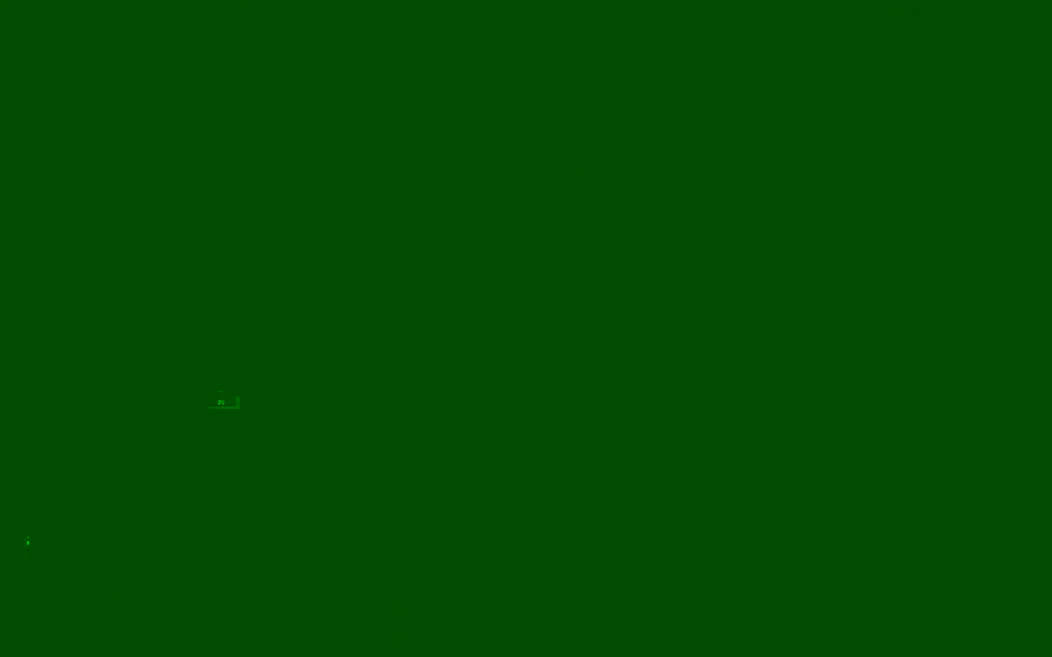
key("shift+space")
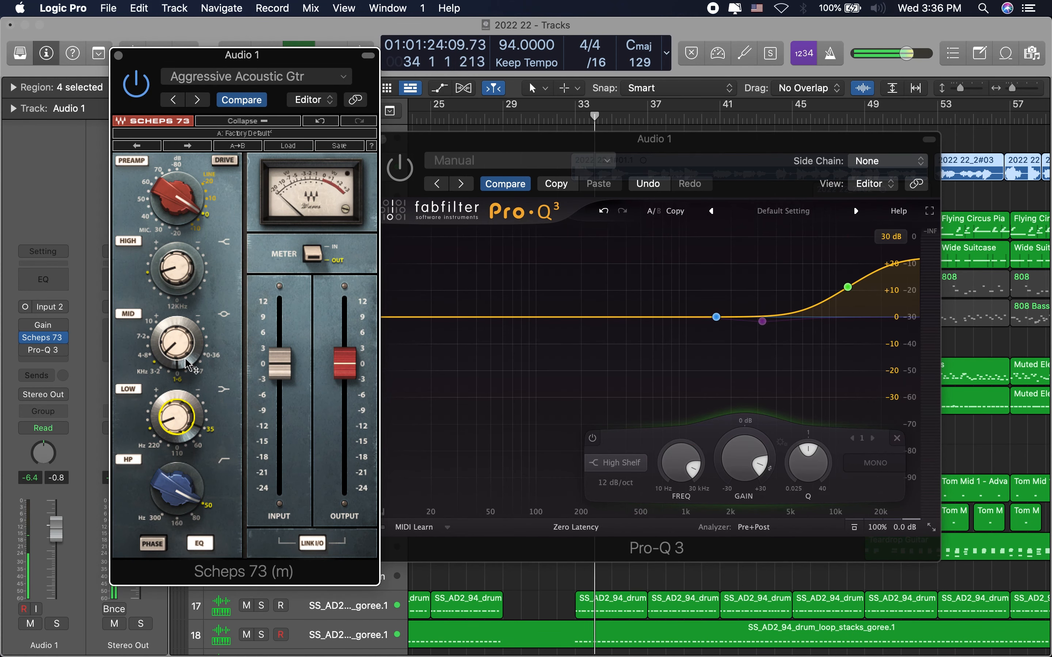
Bypass Scheps 73 and replay the vocal to compare it with the unprocessed sound.
mouse_move(185, 359)
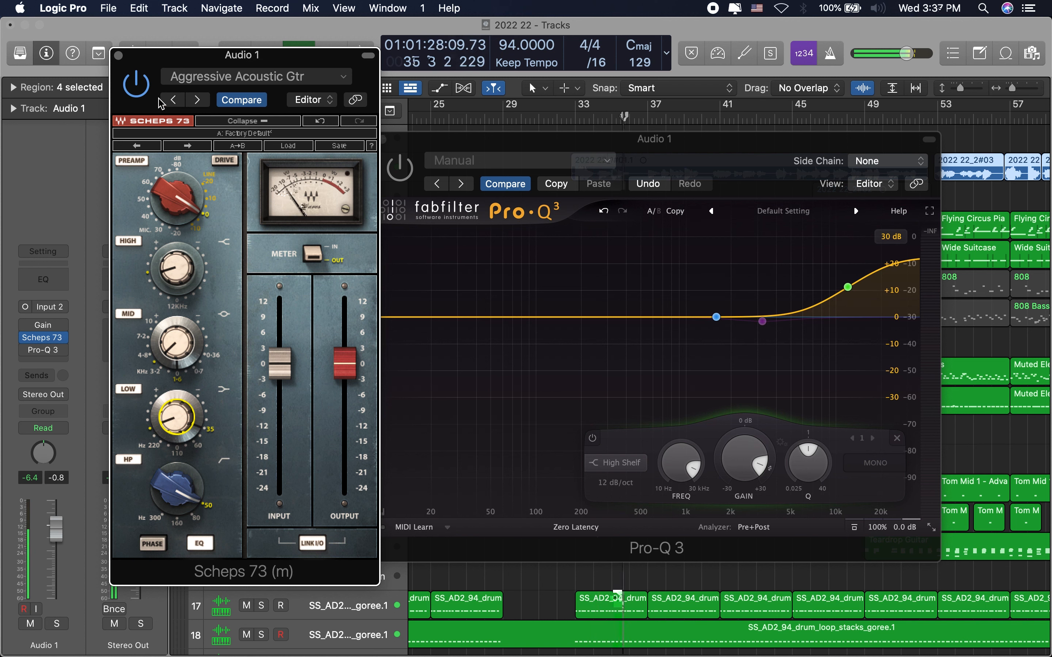
left_click(143, 84)
key("shift+space")
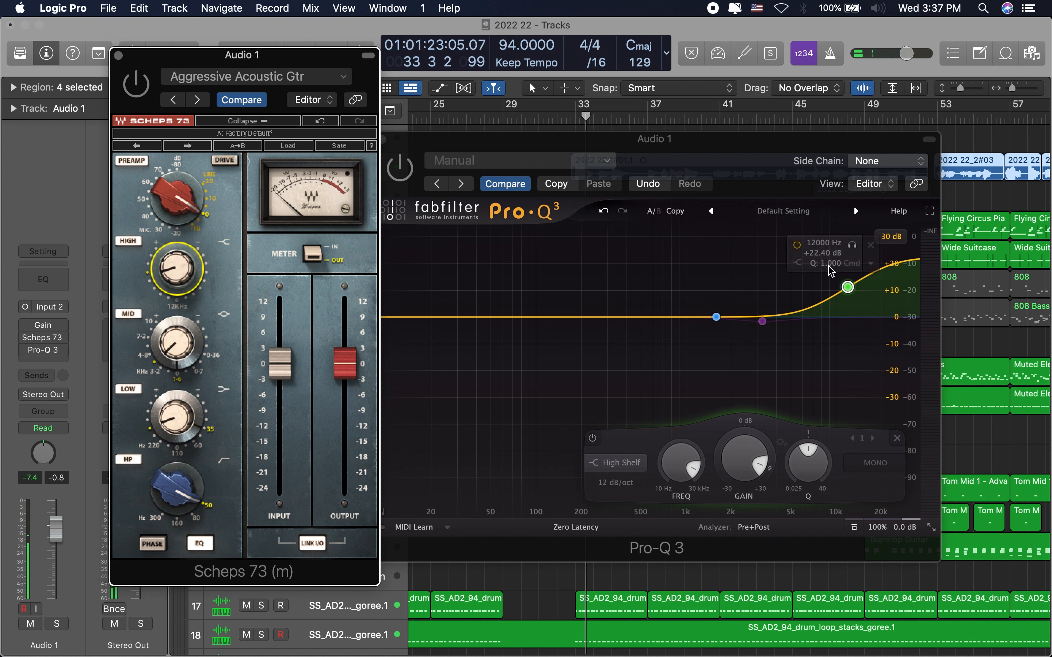
Set the gain of Pro-Q 3's 12 kHz high shelf band to 7.9 dB.
double_click(824, 254)
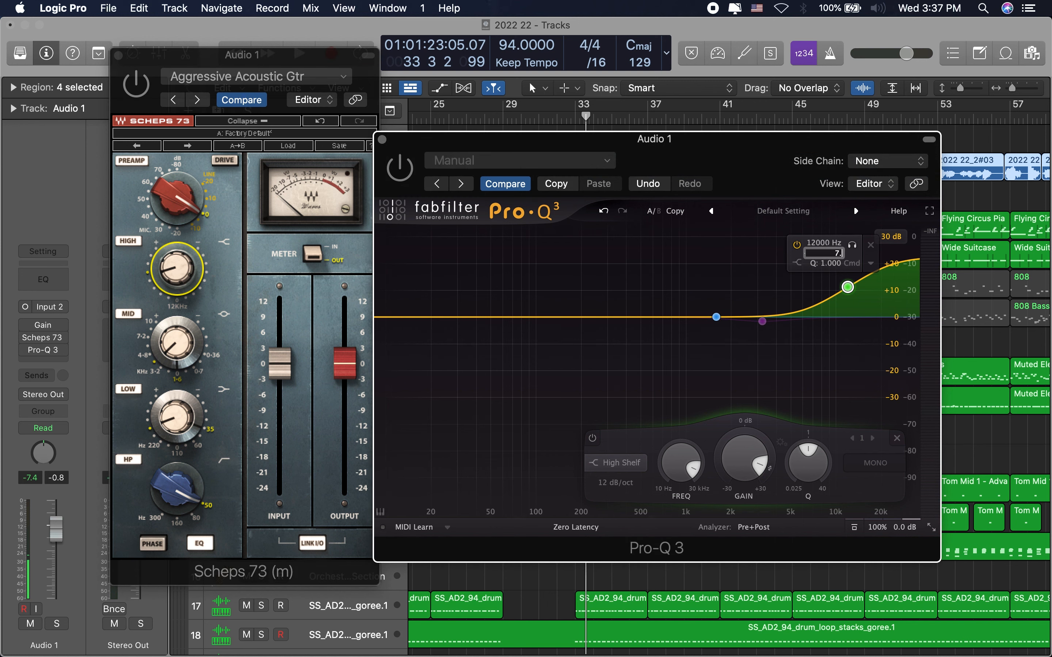
key("Return")
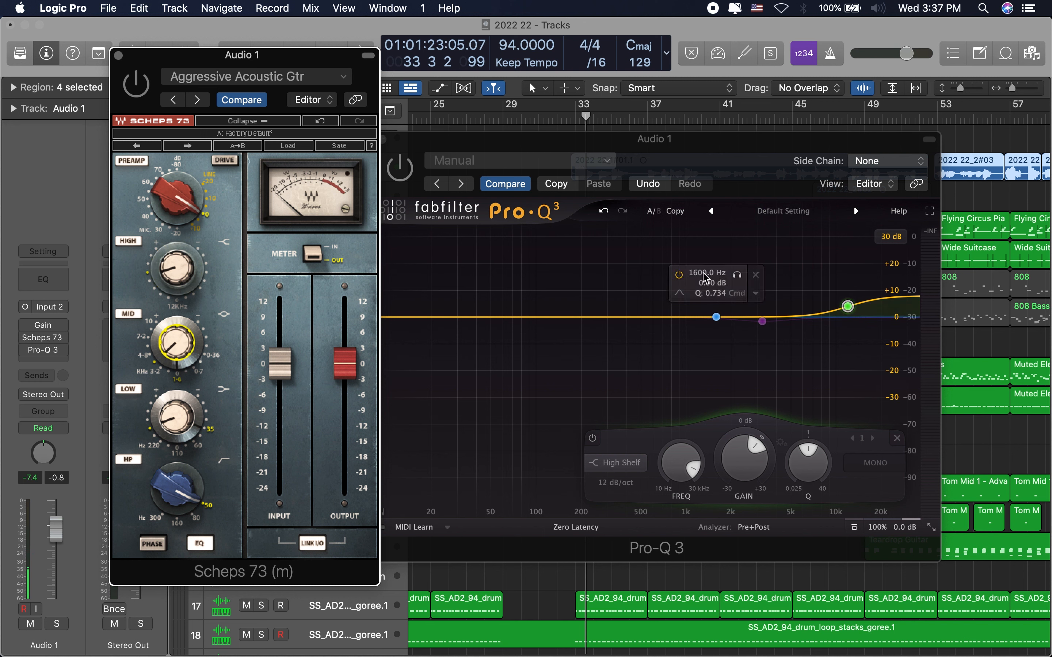
double_click(709, 283)
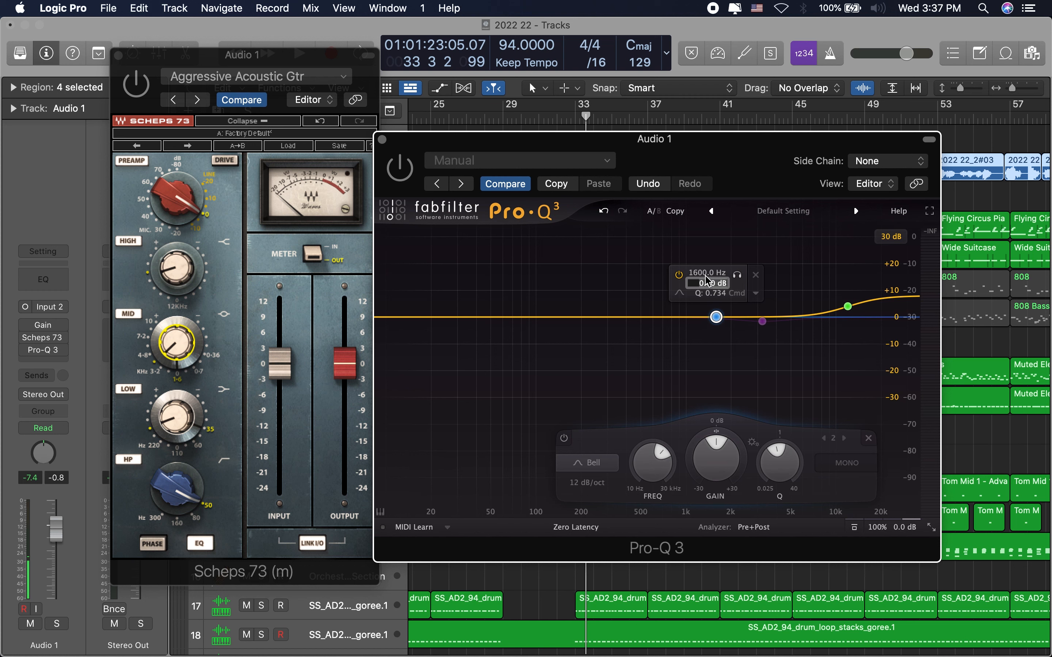
double_click(704, 273)
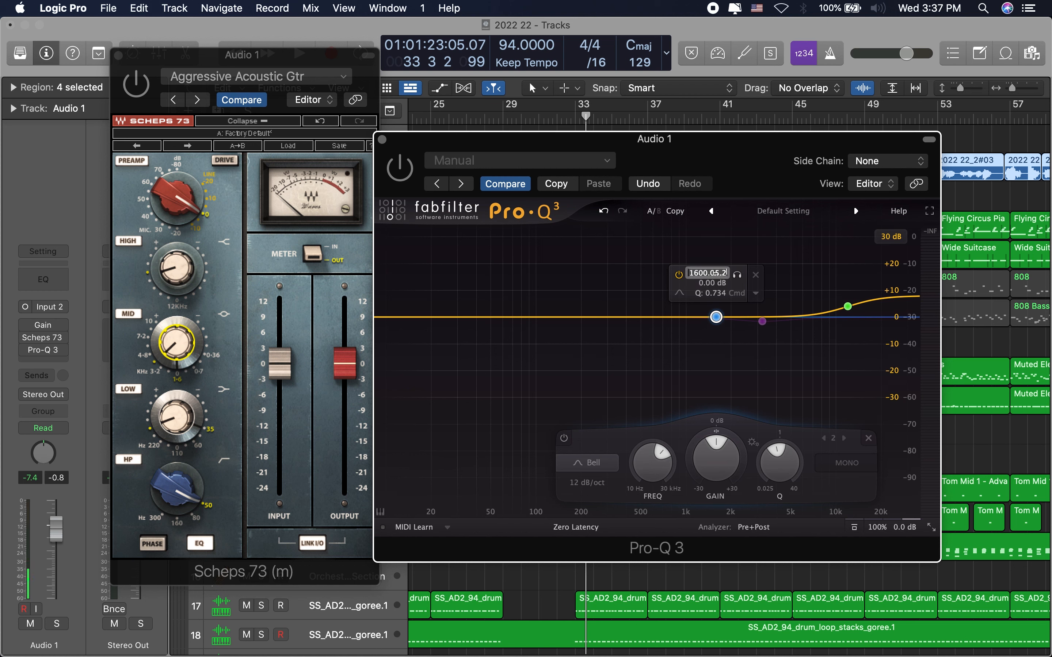
key("Return")
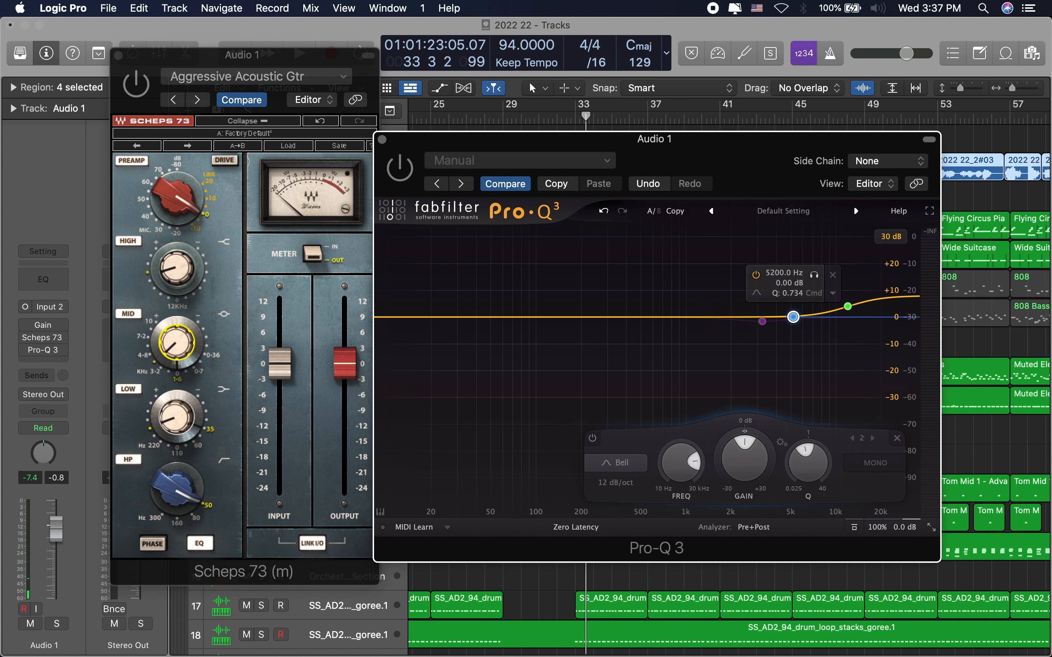
left_click(603, 211)
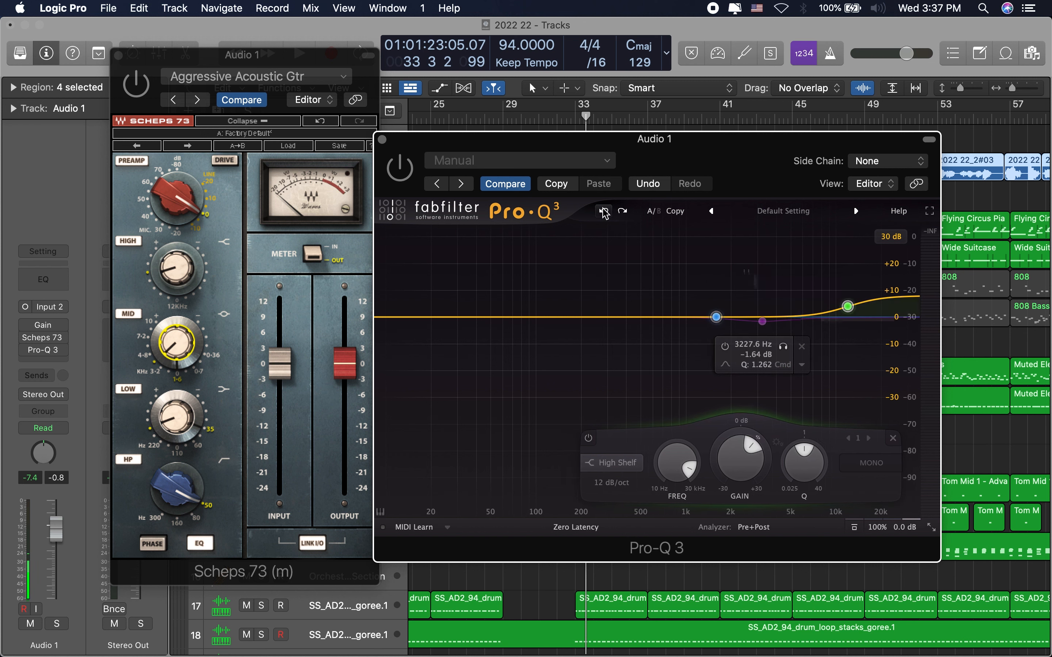
Set the gain of the 1600 Hz bell band in Pro-Q 3 to 5.2 dB.
double_click(709, 283)
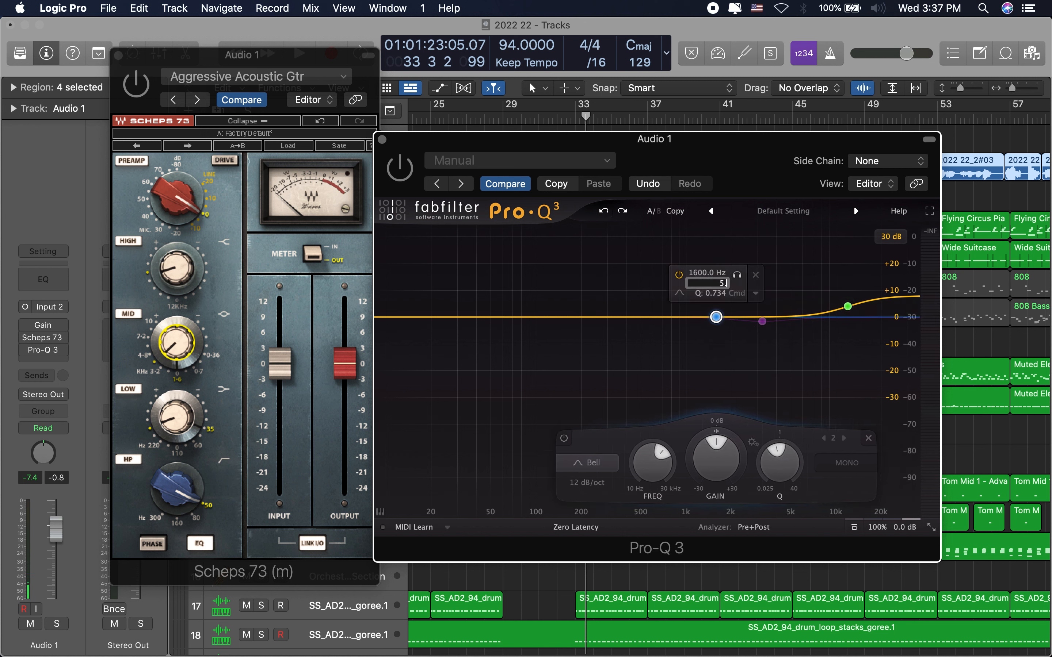
type("5.2")
key("Return")
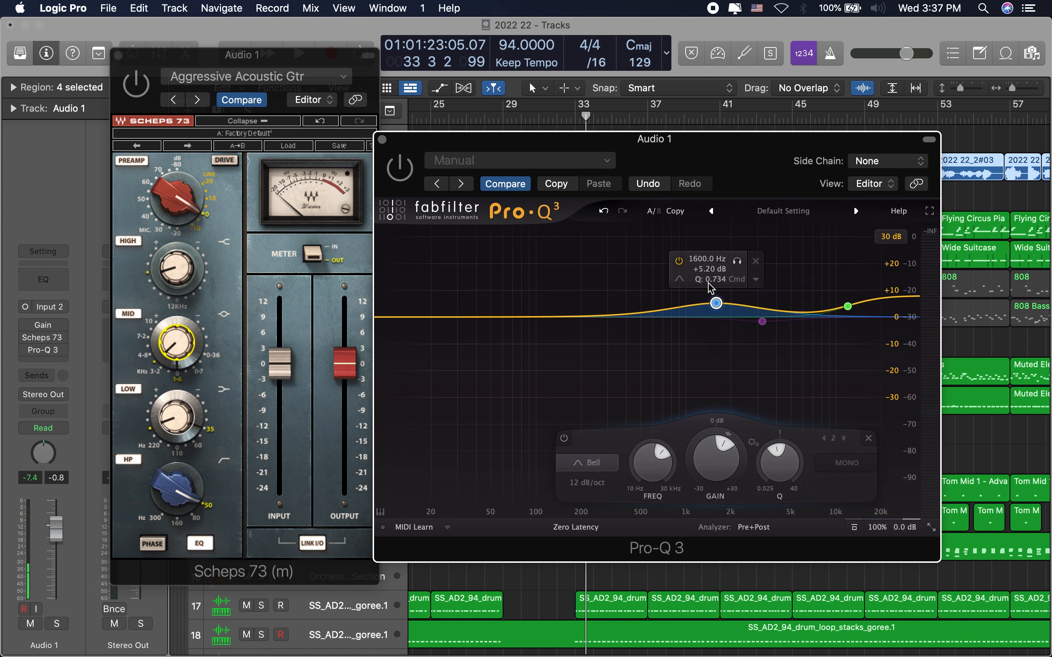
left_click(763, 322)
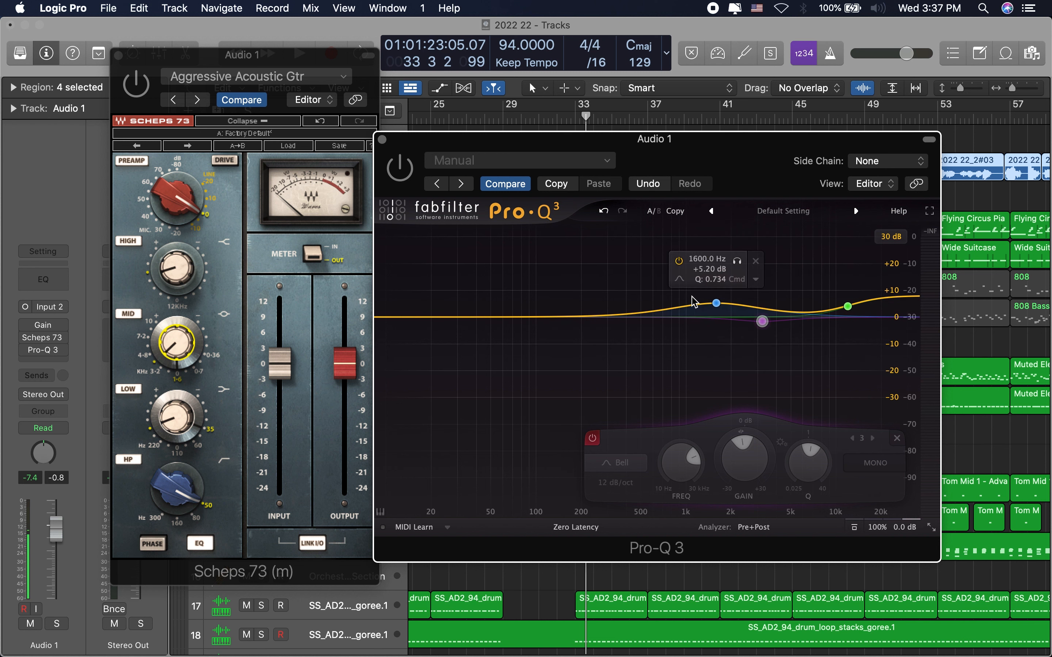
Add a low shelf band in Pro-Q 3 and set its gain to 7.8 dB to match the Scheps 73 Low band.
left_click_drag(375, 321, 458, 285)
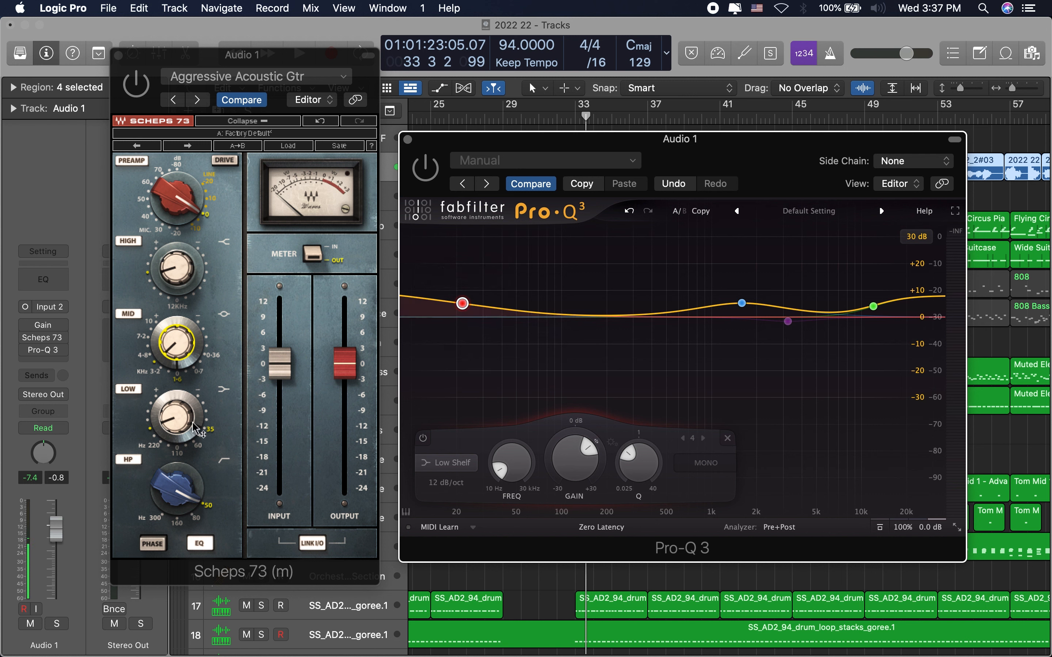
left_click(178, 425)
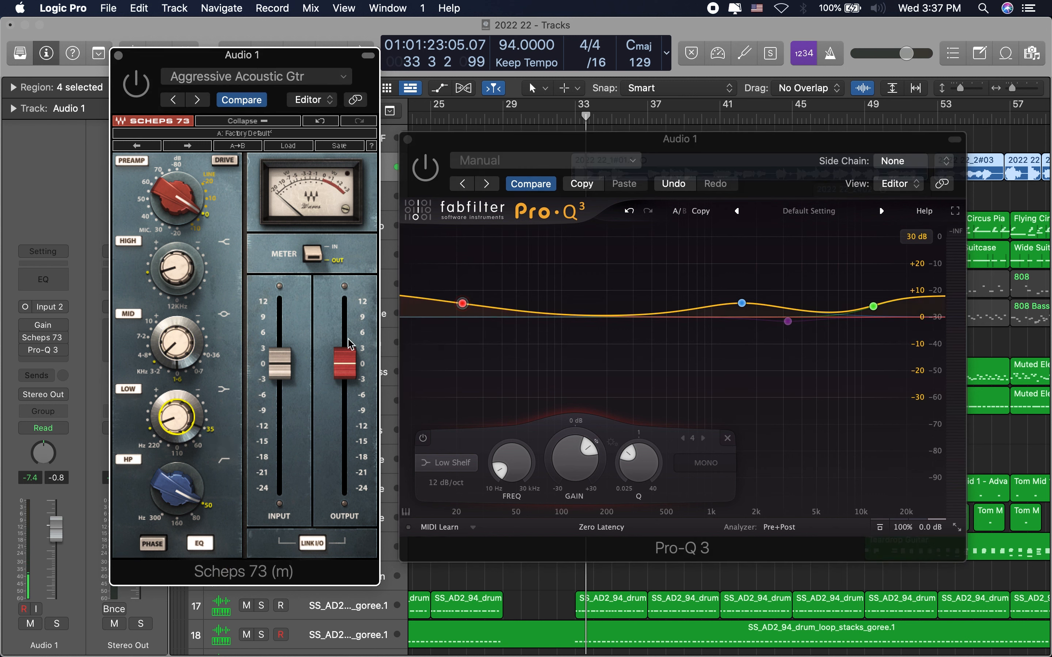
left_click(460, 272)
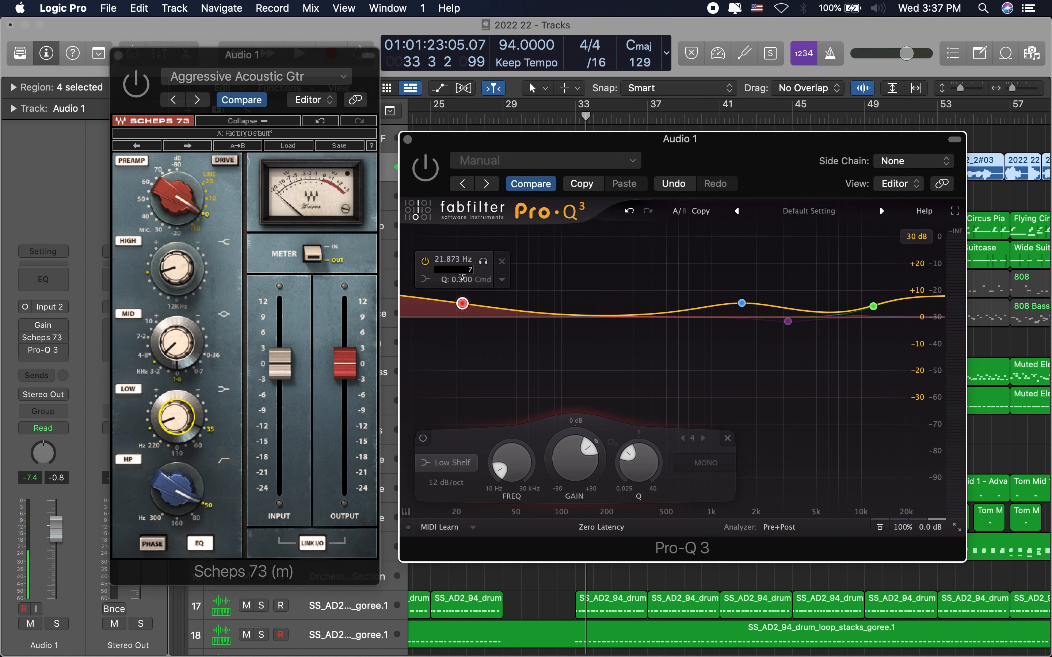
type("7.8")
key("Return")
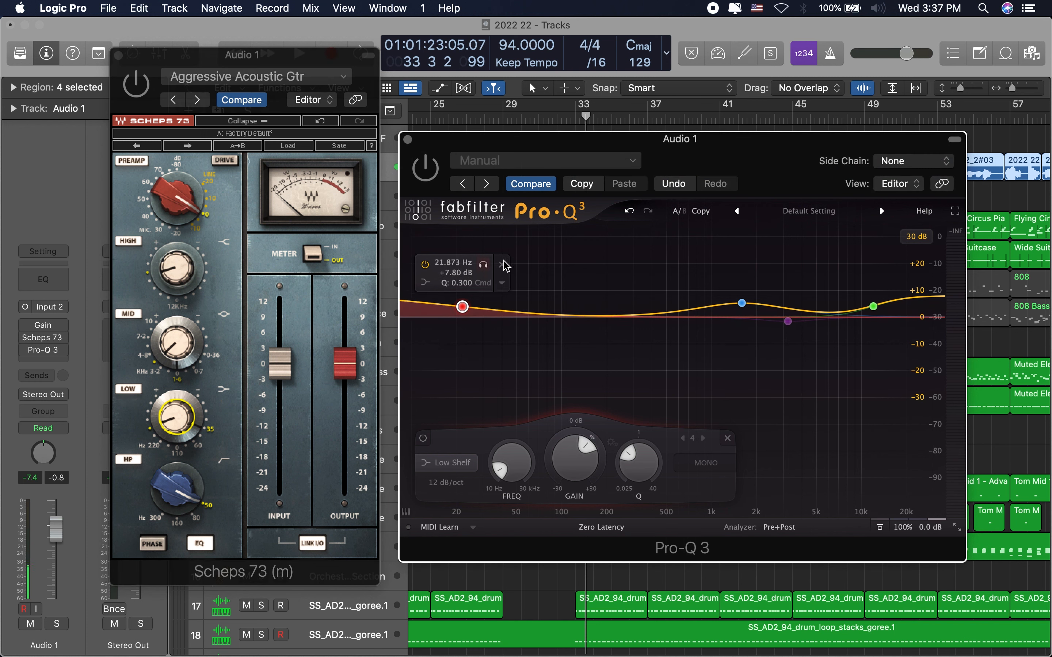
Raise the low shelf's Q to about 1.762 and set its frequency to 35 Hz.
scroll(462, 305, "up", 10)
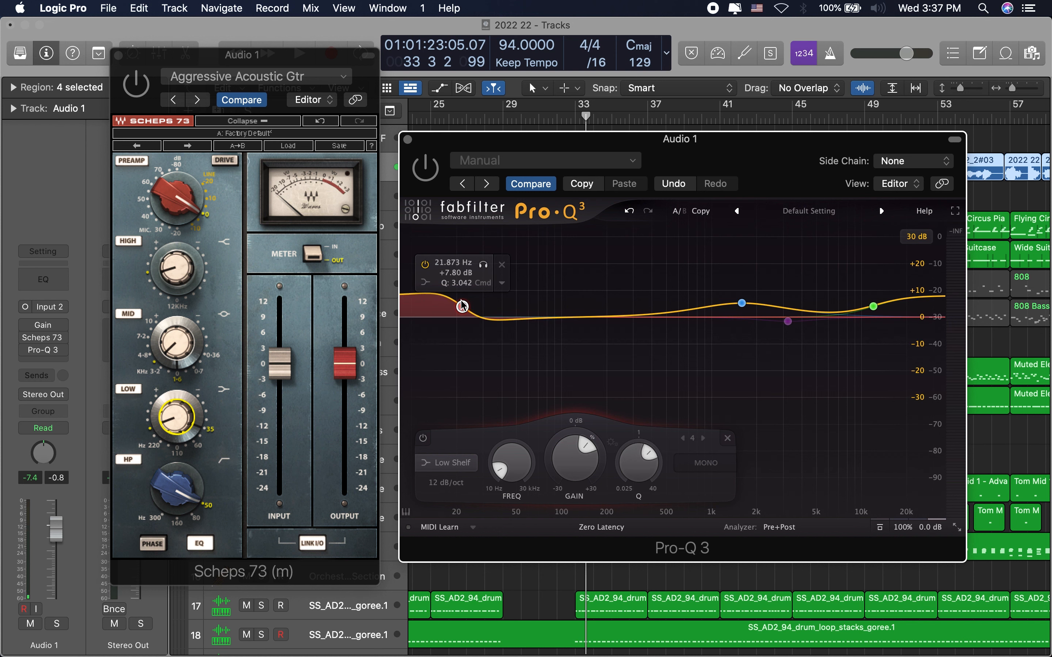
double_click(438, 264)
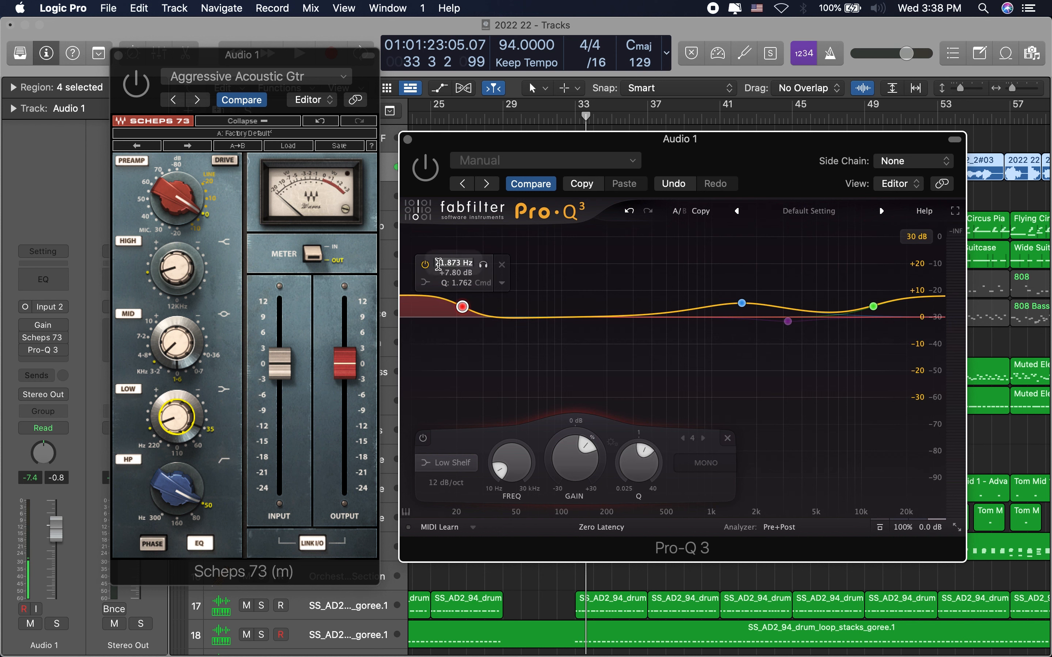
type("35")
key("Return")
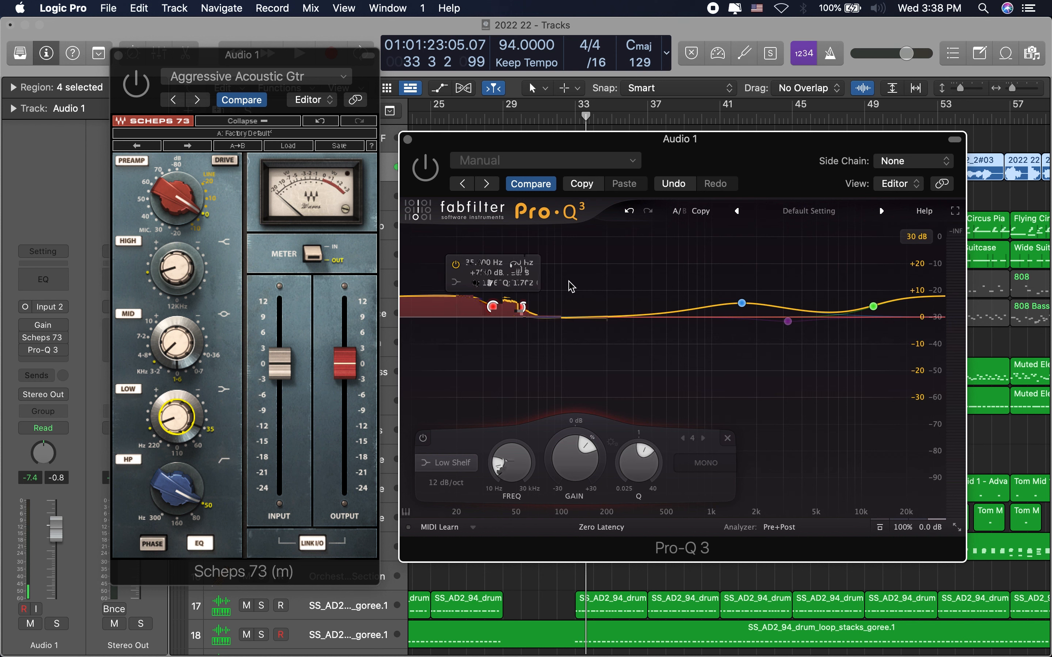
Compare the vocal by playing it with only Pro-Q 3 active and replaying it with only Scheps 73 active.
key("space")
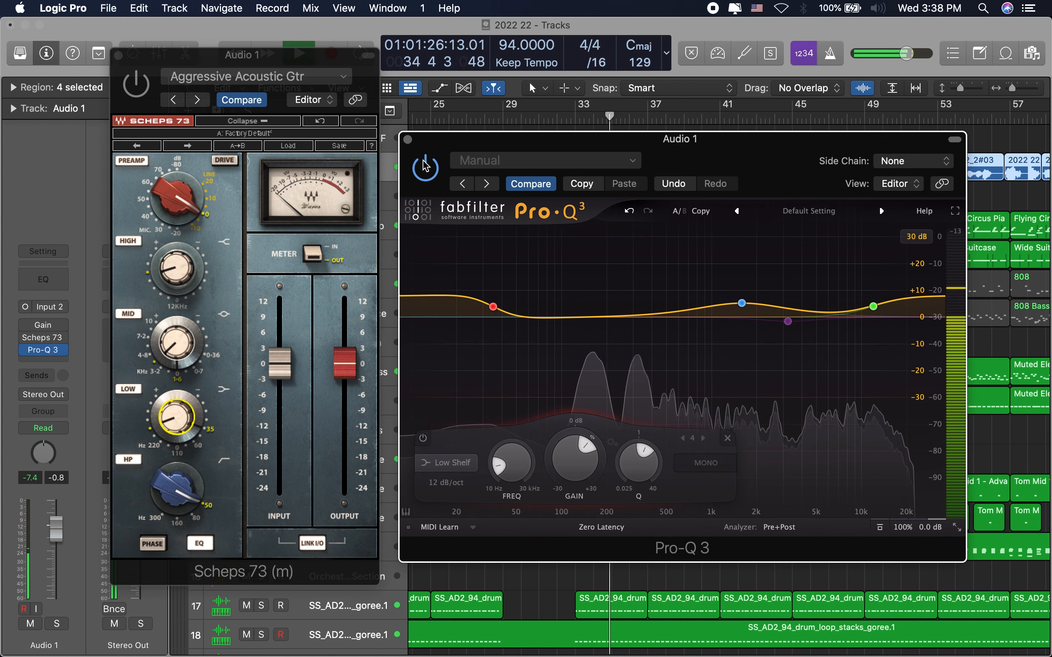
key("space")
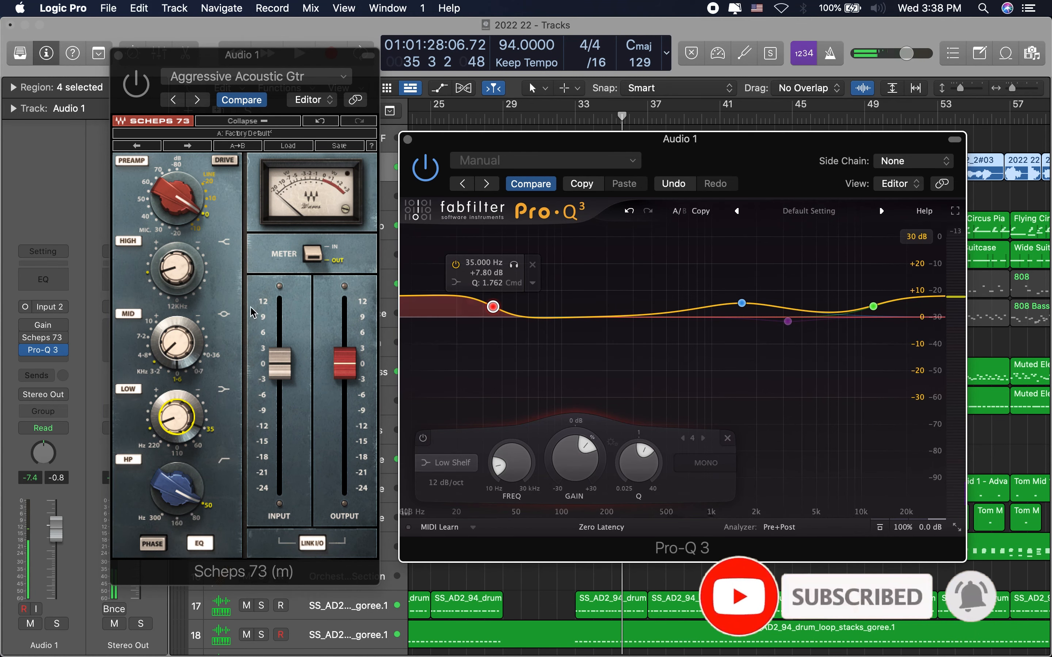
left_click(219, 311)
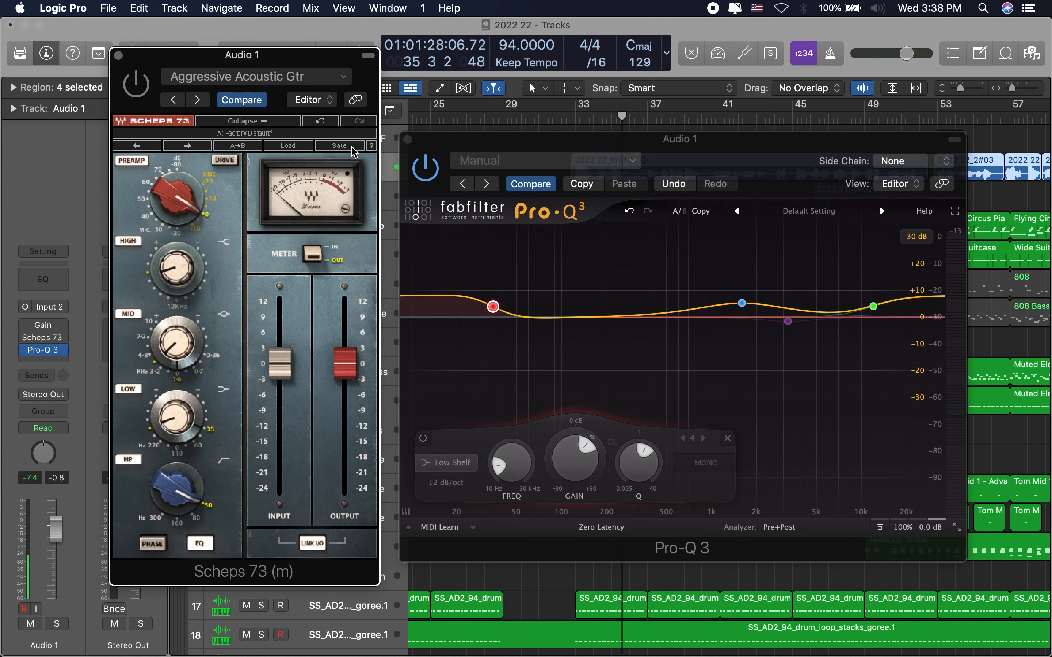
left_click(25, 338)
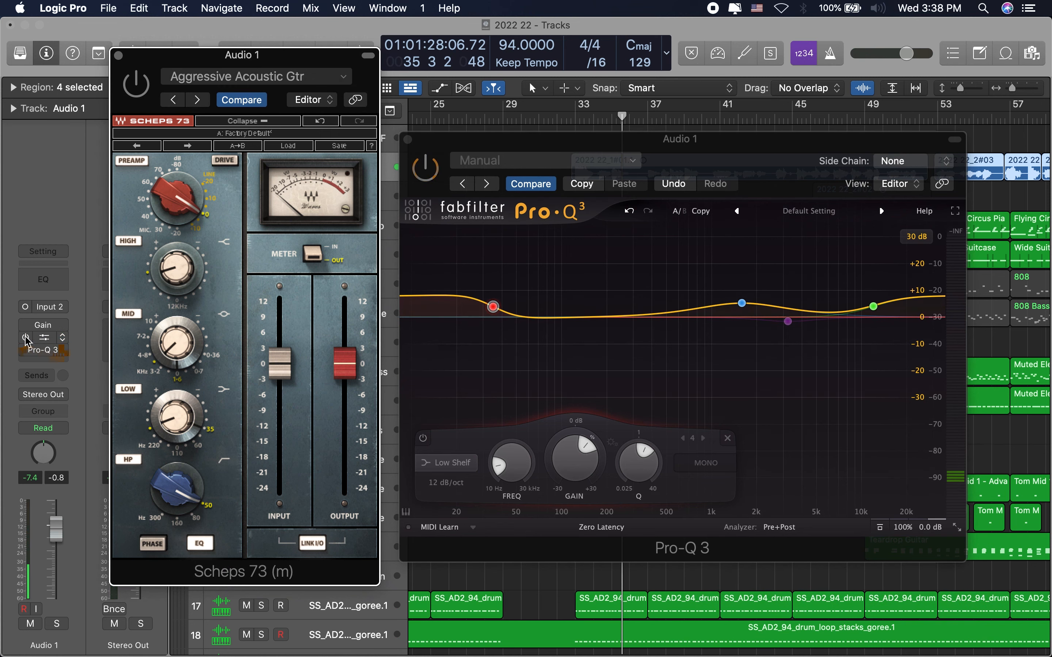
key("space")
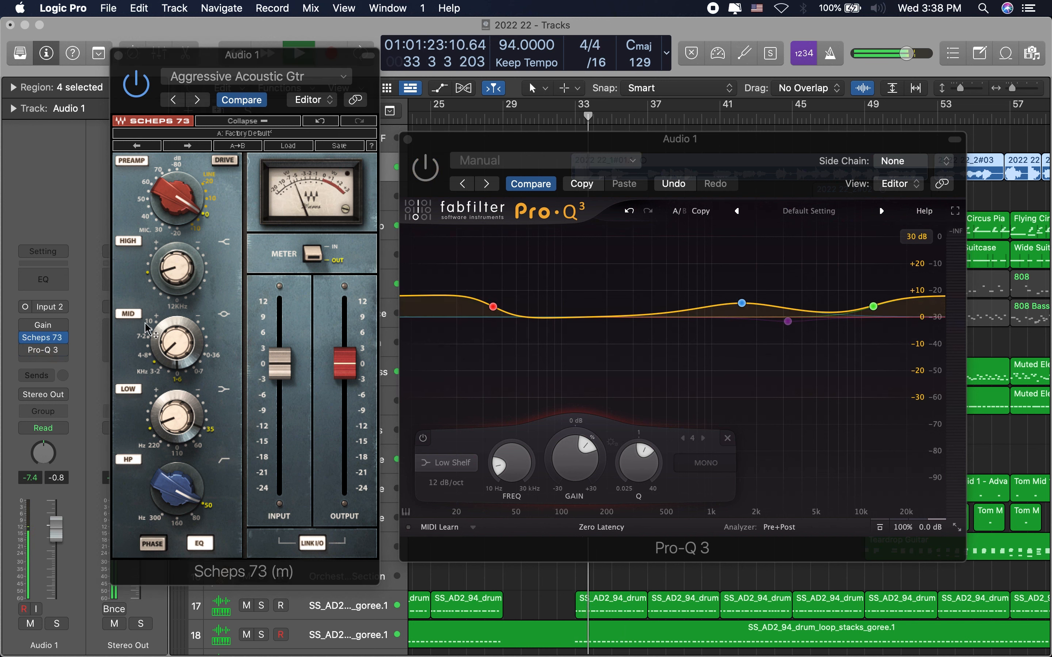
Reset the Scheps 73 High gain to 0.0 and boost the Mid band at 10 kHz while playing the vocal.
mouse_move(179, 340)
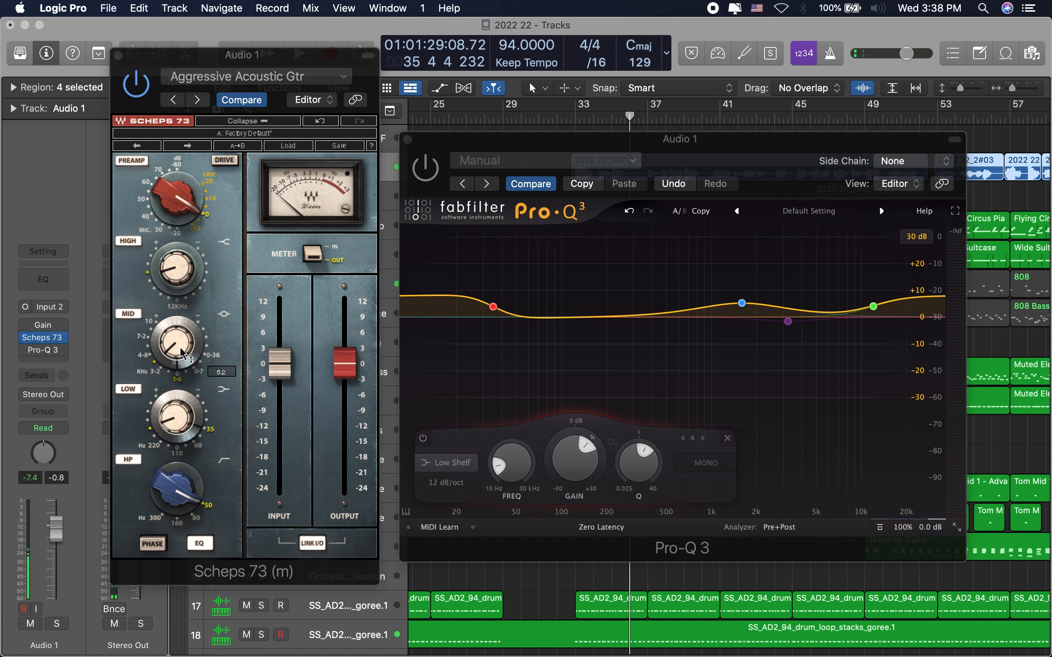
left_click(181, 351)
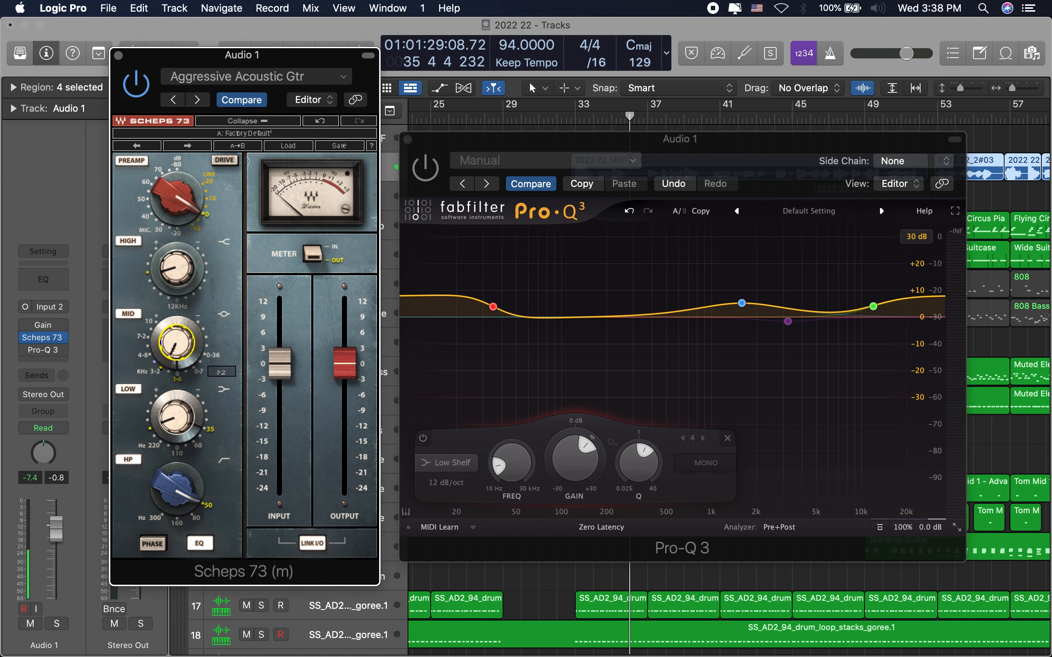
key("space")
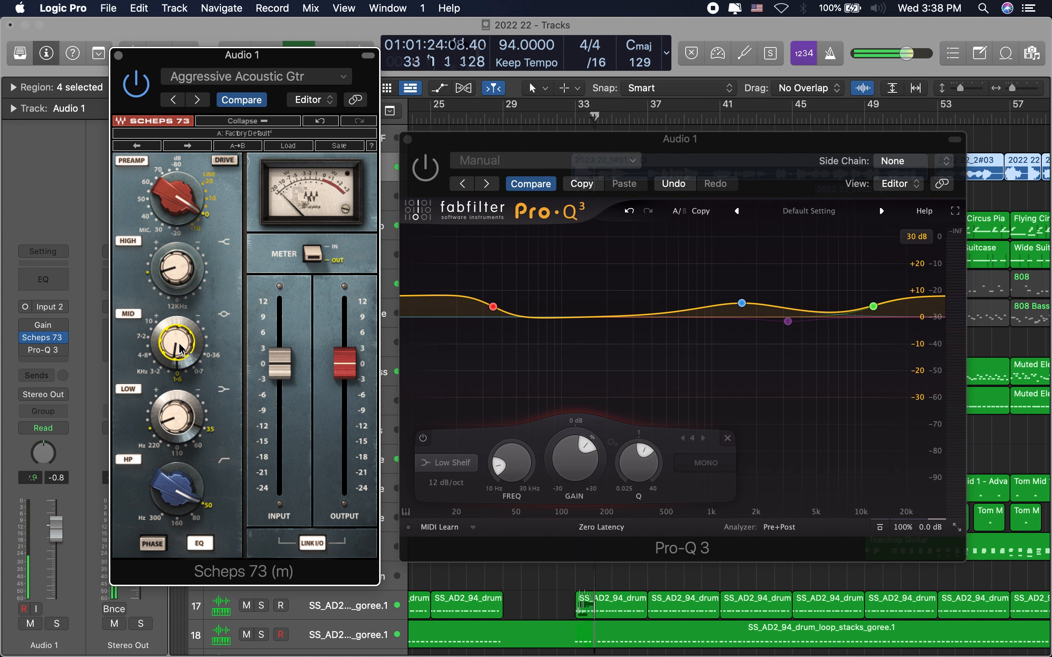
left_click(180, 280)
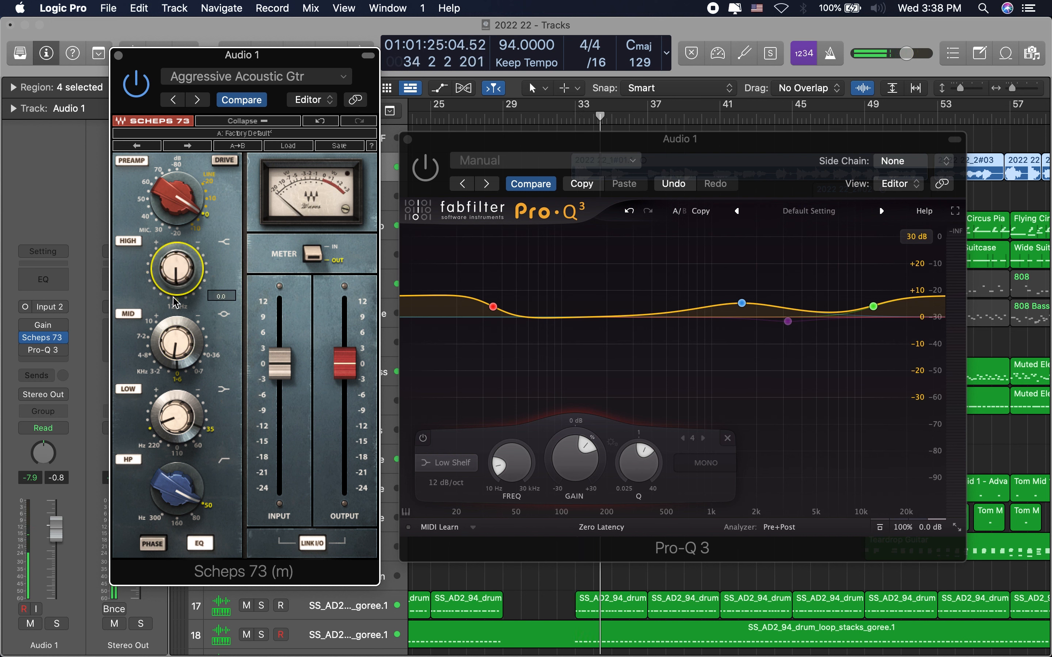
mouse_move(176, 344)
left_mouse_down()
mouse_move(176, 317)
mouse_move(173, 343)
left_mouse_up()
key("space")
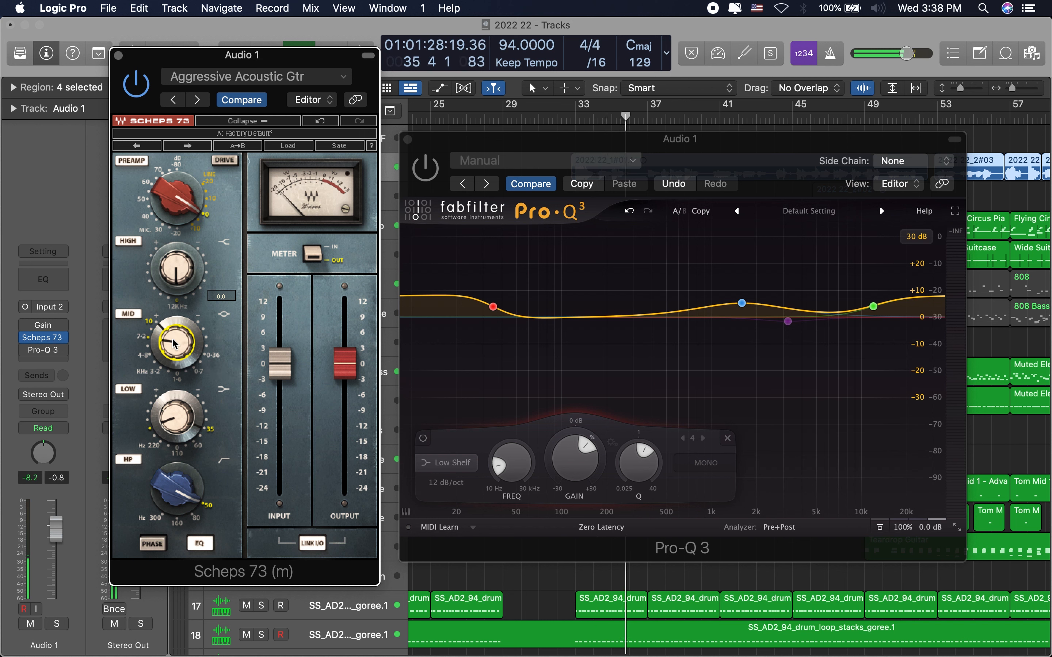
Disable Pro-Q 3's 12 kHz high shelf and set the bell band to 10 kHz with 11 dB of gain.
mouse_move(762, 334)
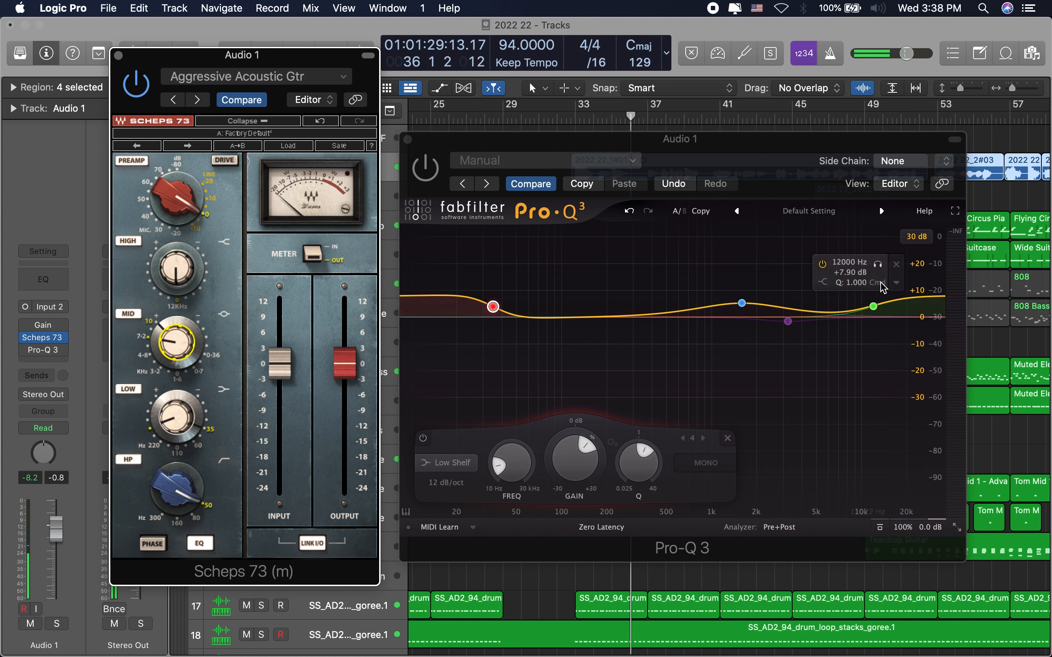
left_click(823, 264)
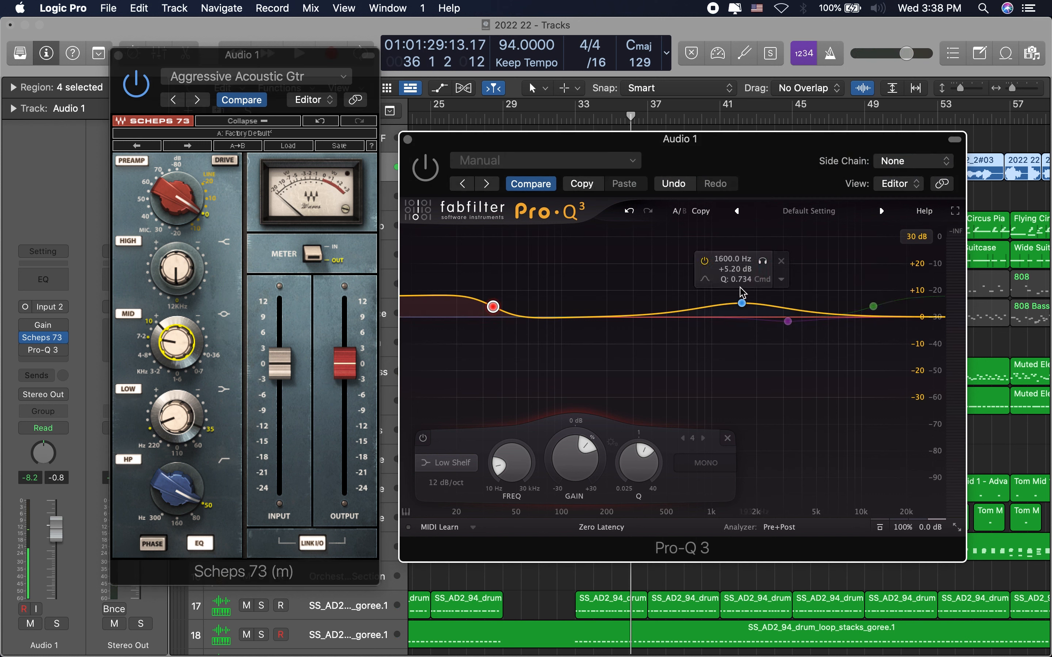
left_click(726, 260)
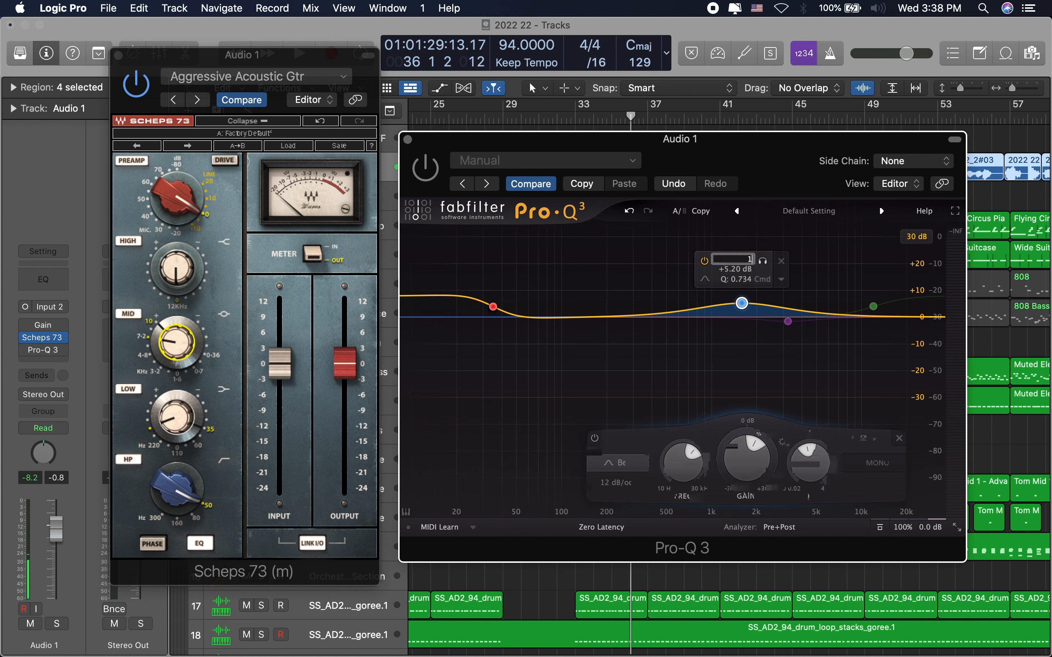
type("10k")
key("Return")
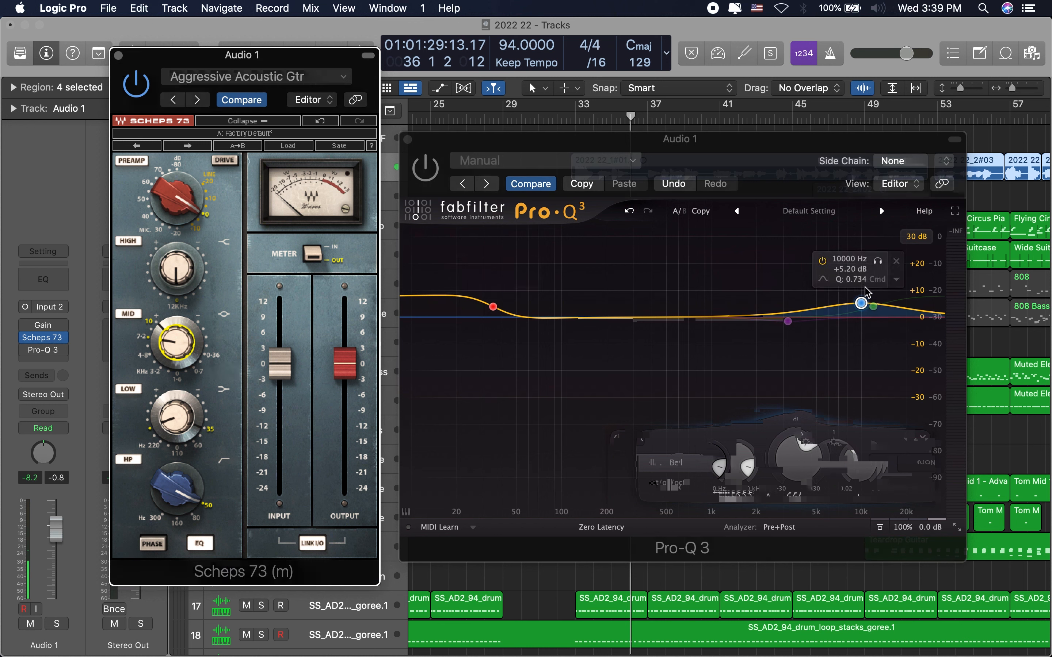
left_click(852, 270)
type("11")
key("Return")
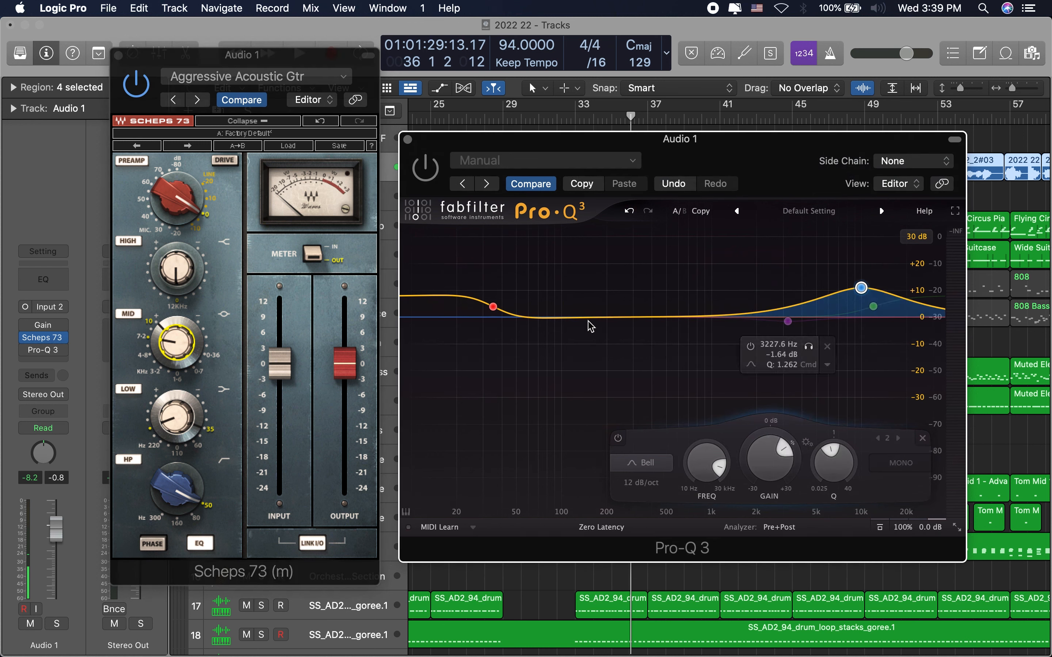
Replay the vocal while switching between Pro-Q 3 and Scheps 73 to compare their 10 kHz boosts.
key("space")
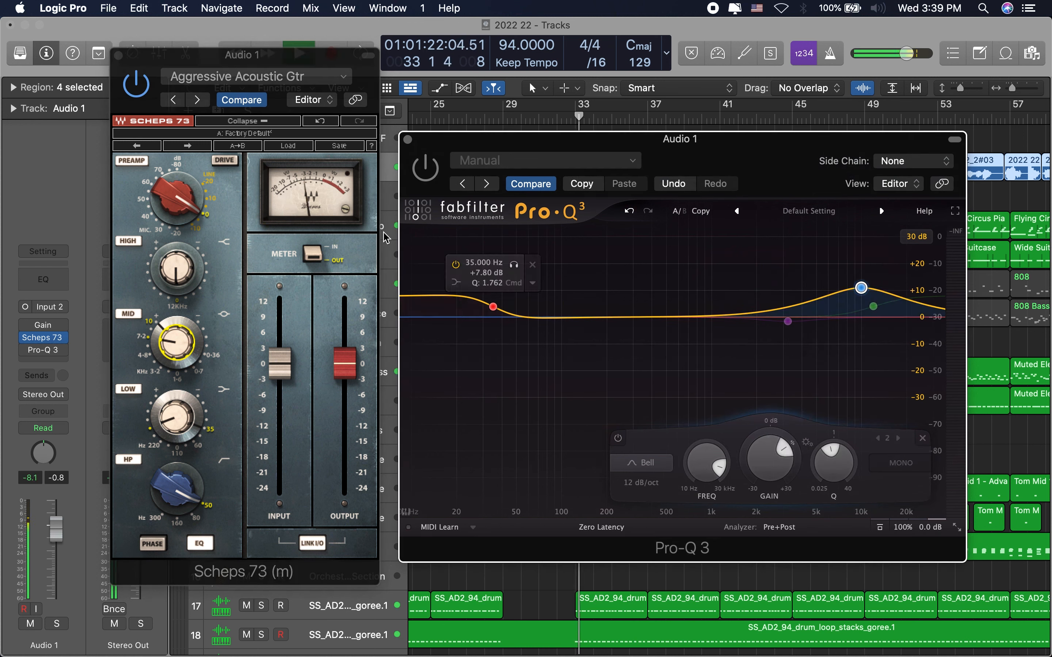
left_click(25, 349)
left_click(25, 338)
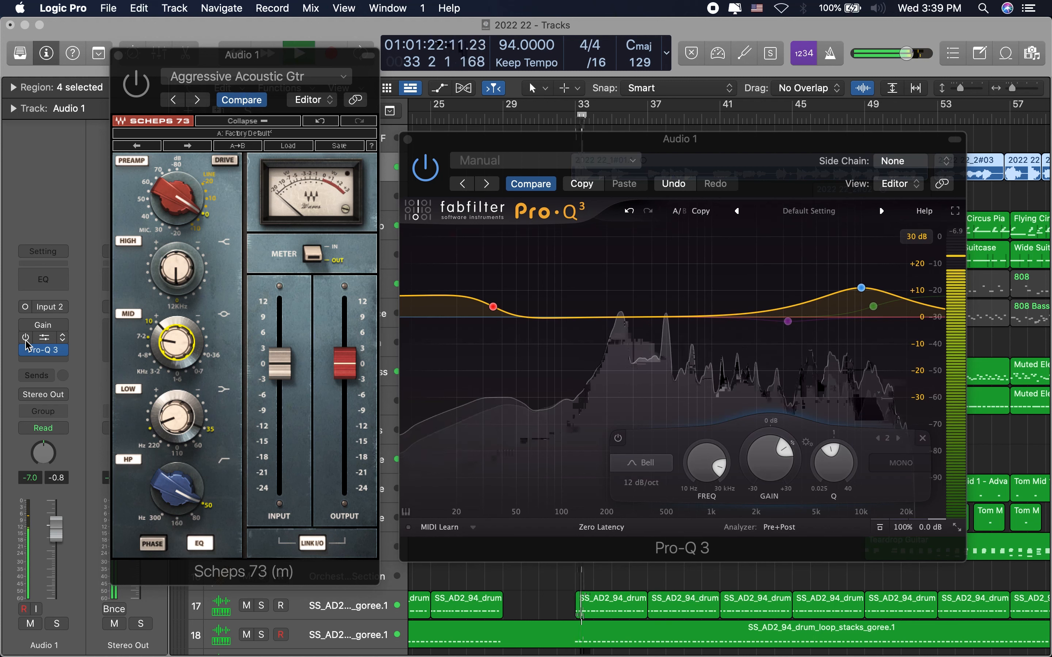
left_click(25, 338)
left_click(26, 338)
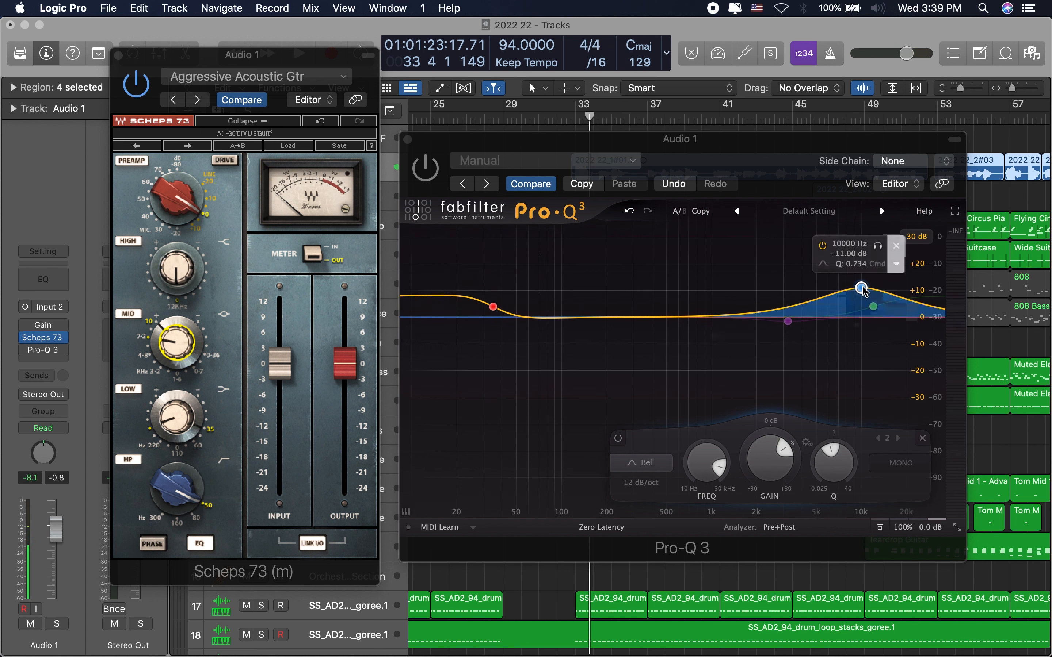
Set the Q of Pro-Q 3's 10 kHz bell band to 0.943.
scroll(834, 453, "up", 2)
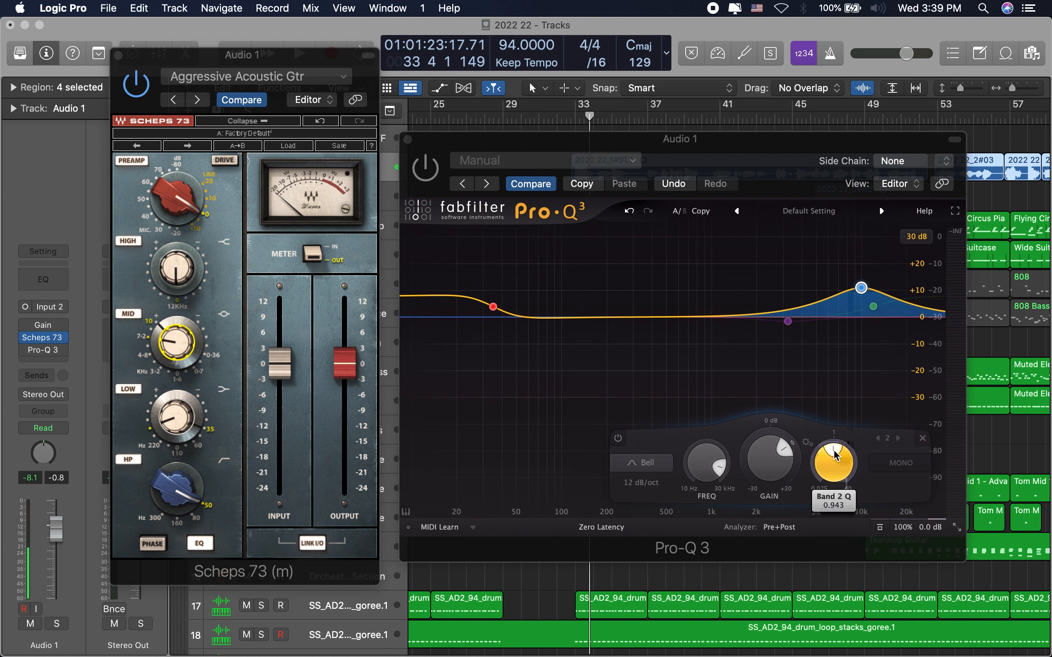
scroll(835, 455, "up", 1)
scroll(835, 455, "up", 1)
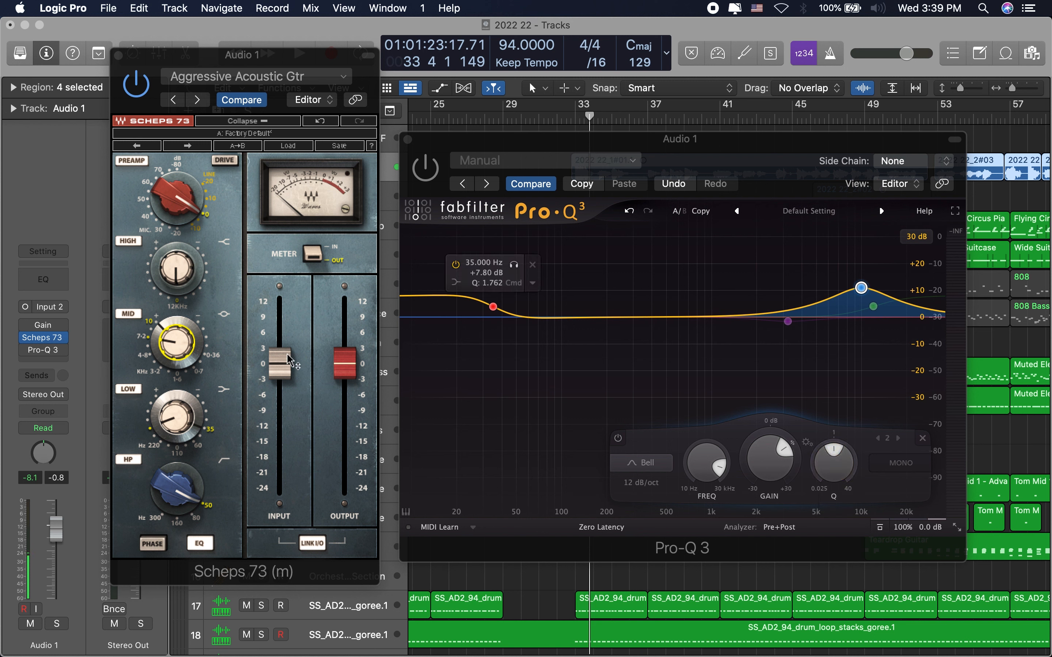
Play the vocal and alternate between Scheps 73 and Pro-Q 3 to compare their 10 kHz boosts with the adjusted Q.
left_click(235, 311)
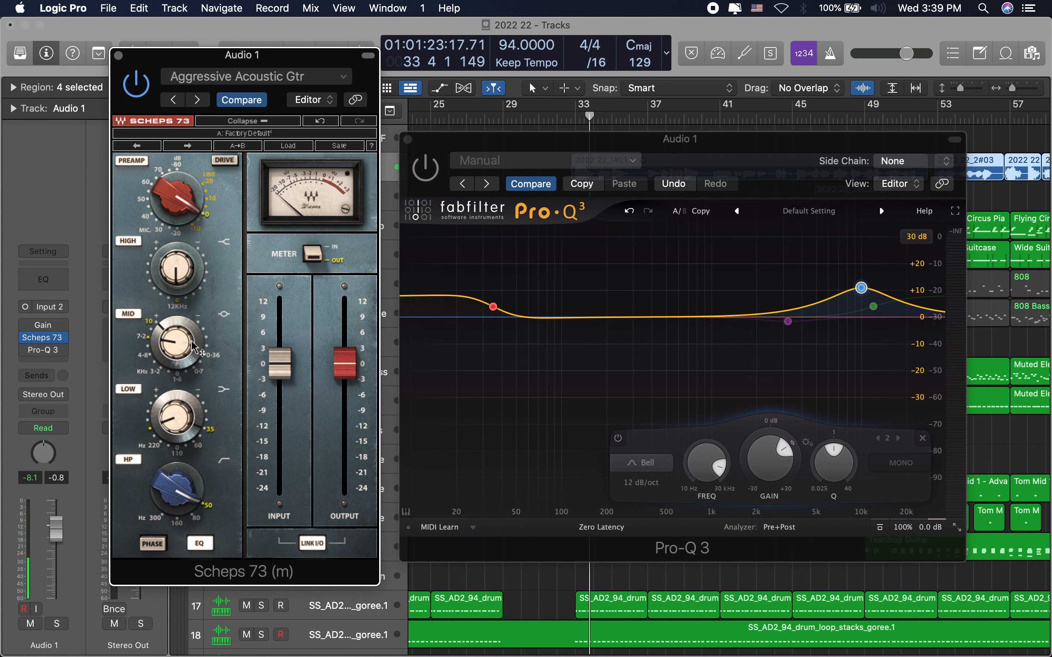
key("space")
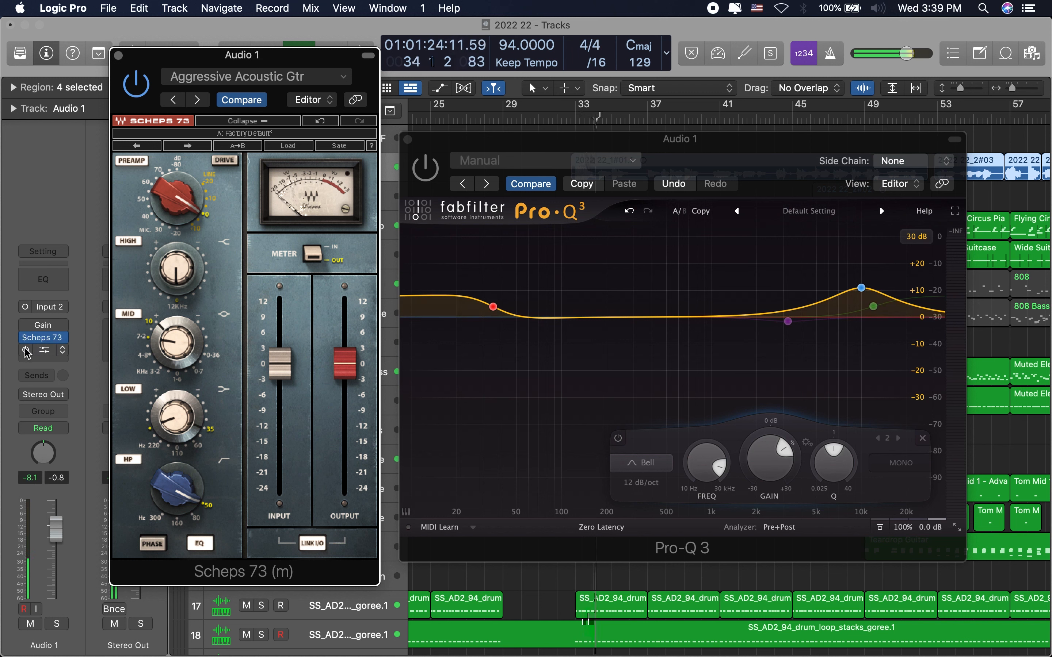
left_click(25, 347)
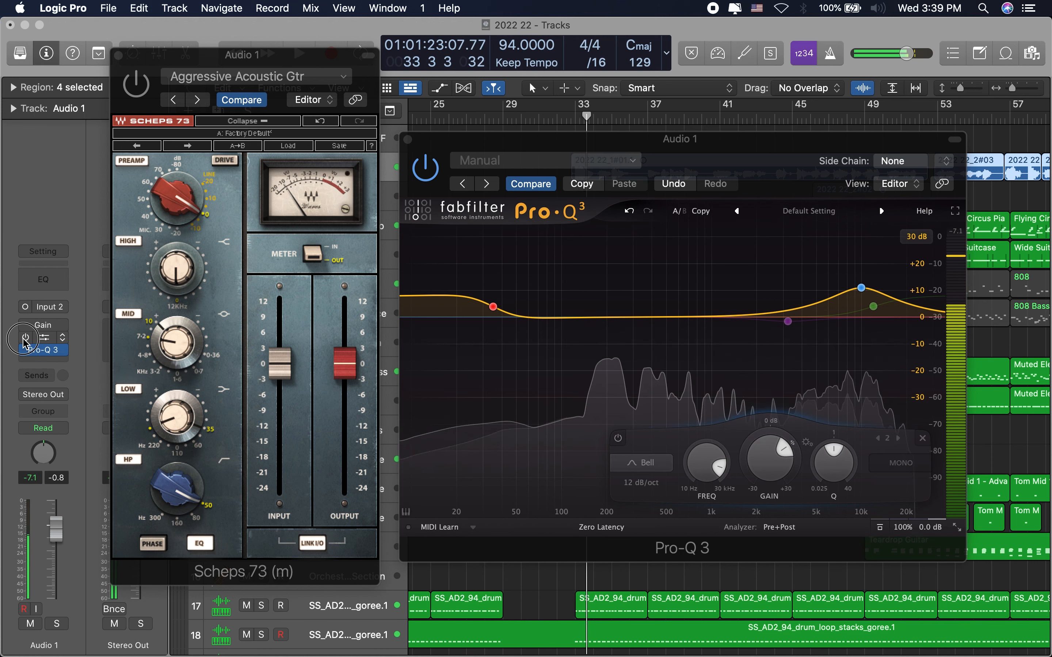
left_click(25, 350)
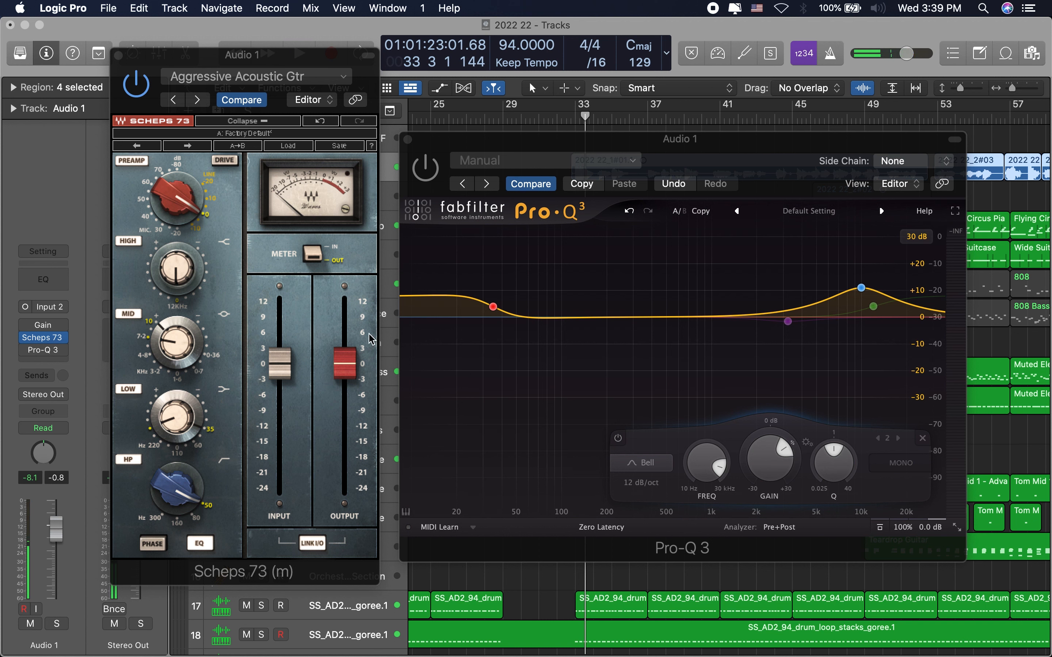
left_click(225, 297)
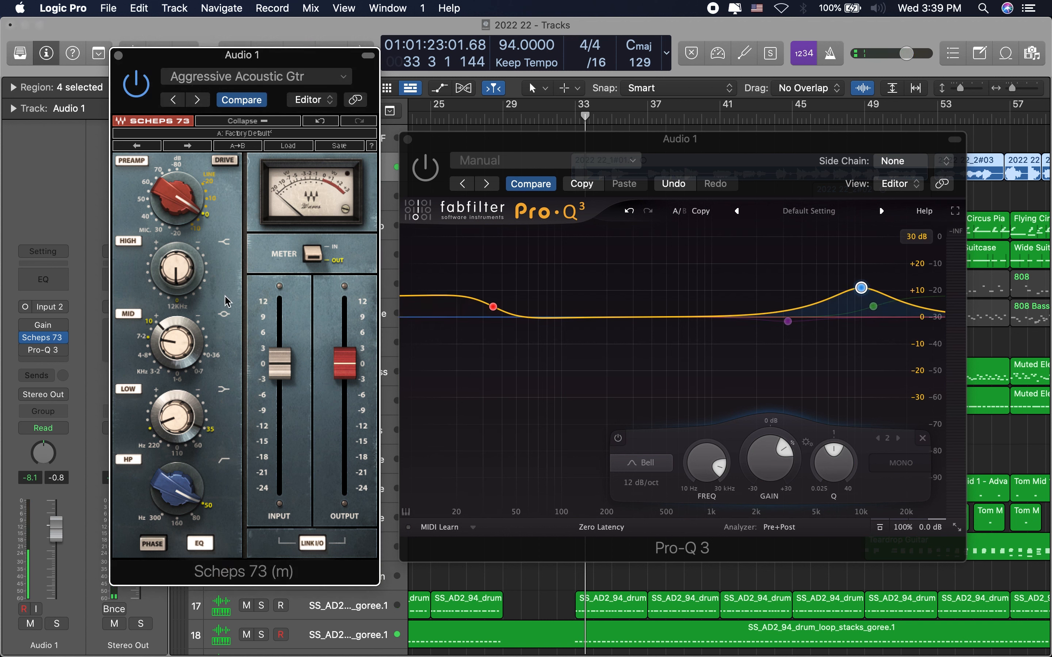
Close the Pro-Q 3 window and move the Scheps 73 window clear of the track headers.
mouse_move(738, 334)
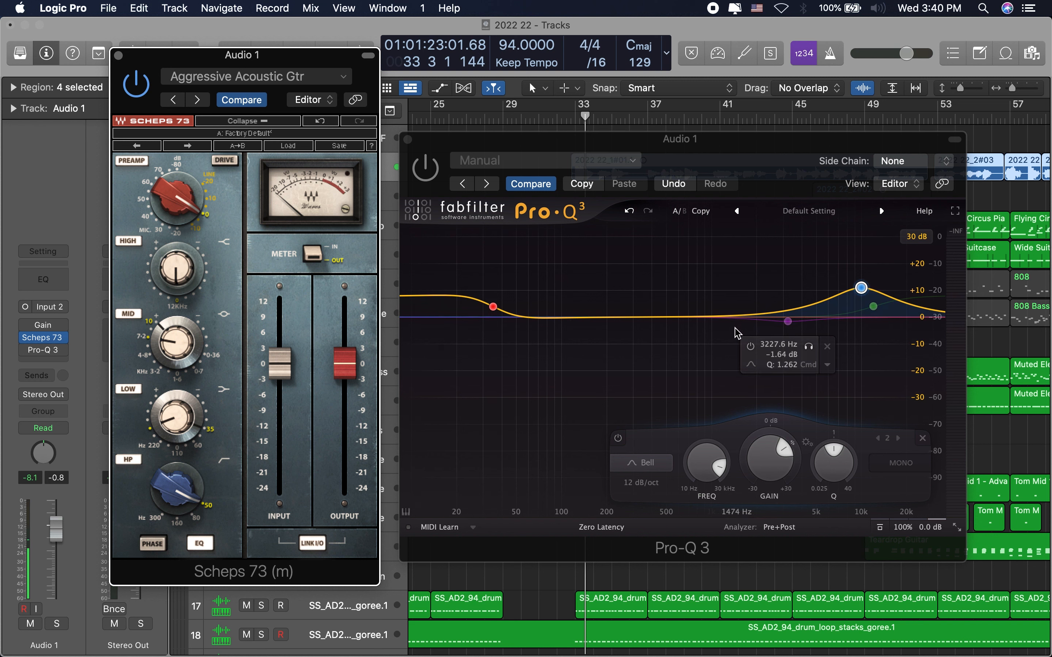
left_click(407, 139)
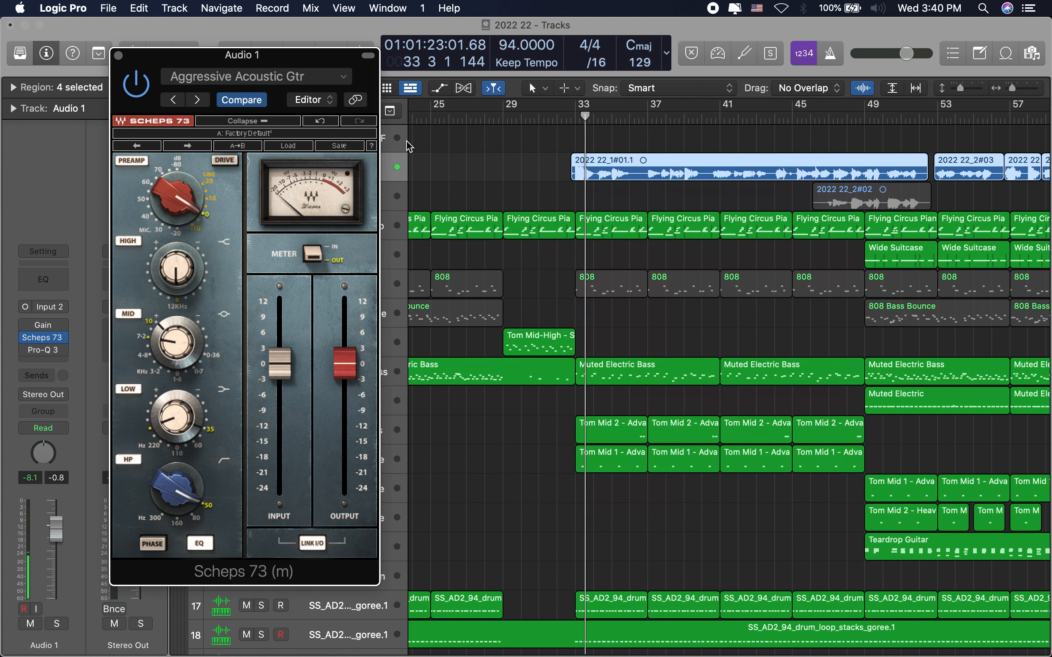
left_click_drag(192, 65, 440, 65)
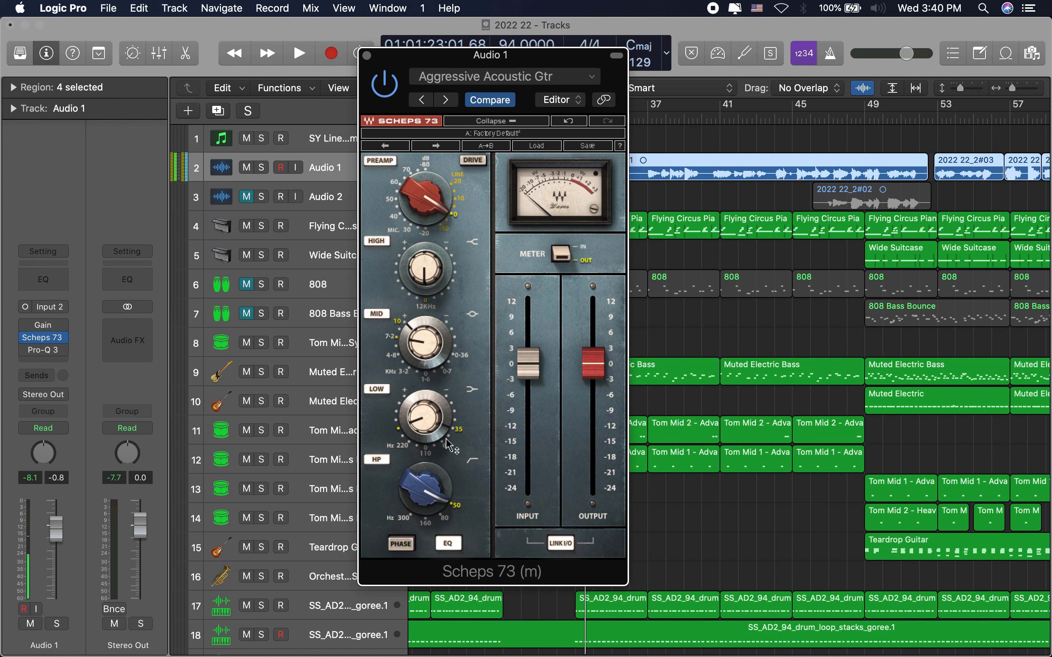
Play the vocal while toggling the Scheps 73 EQ section to compare the sound with and without it.
key("space")
left_click(450, 544)
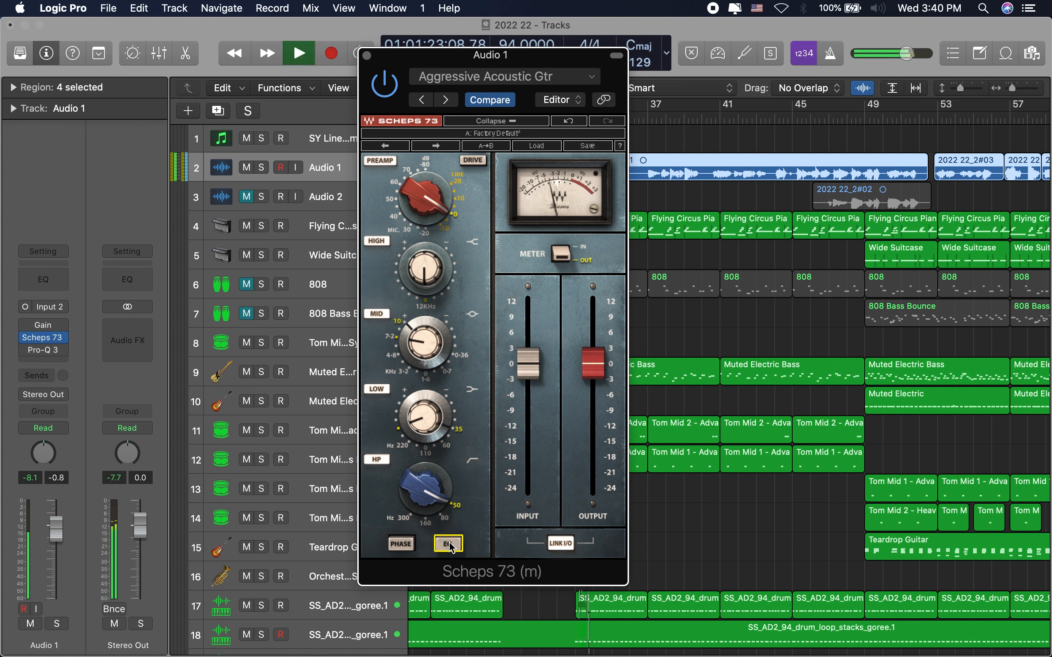
left_click(449, 545)
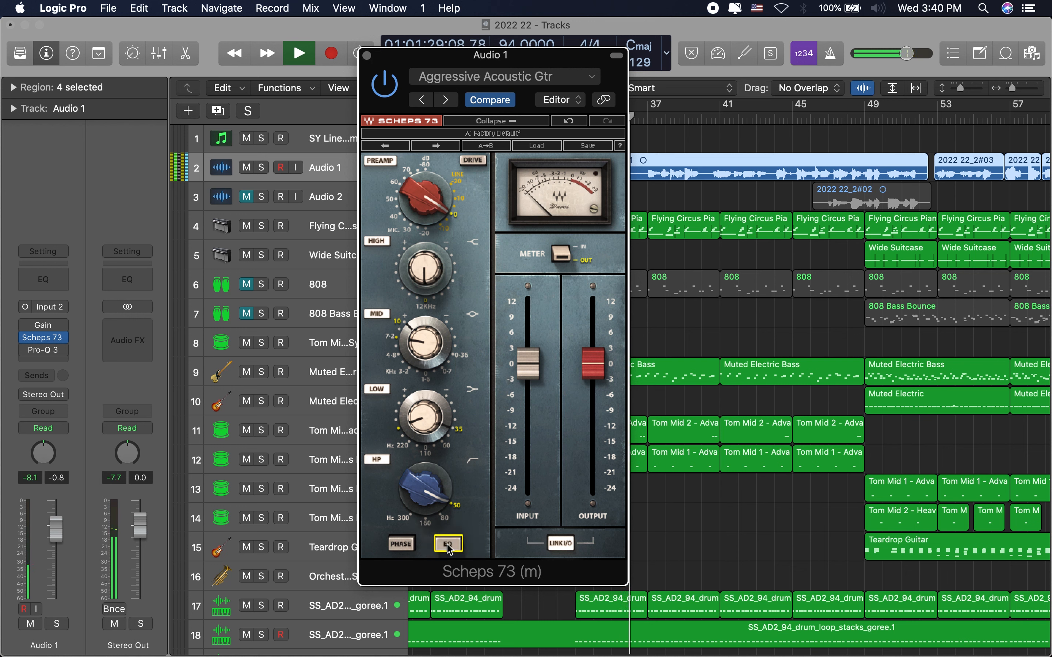
key("space")
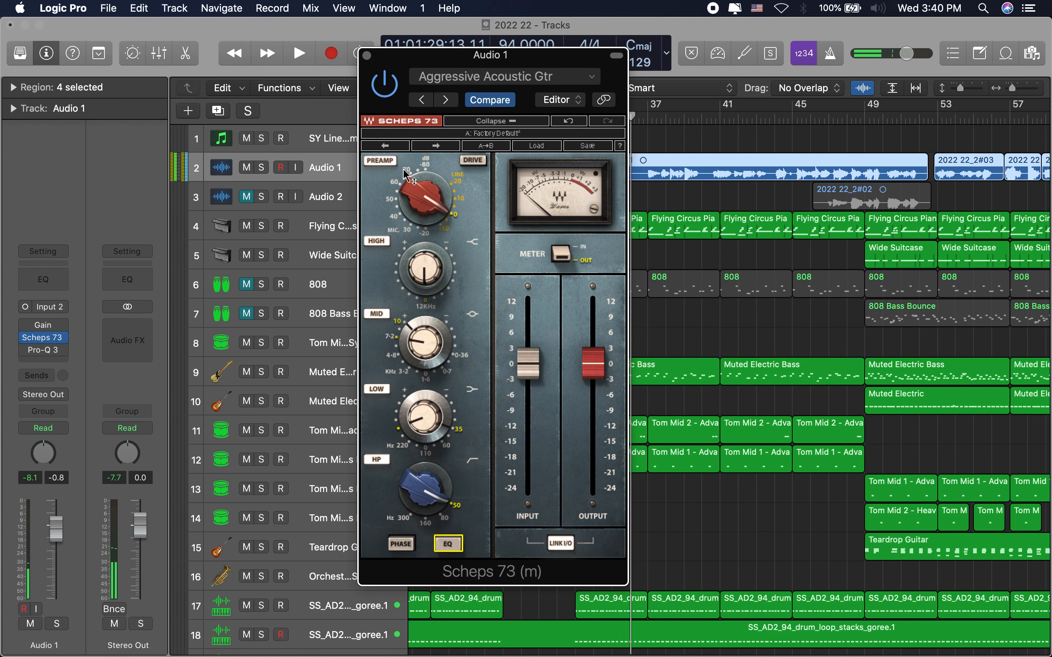